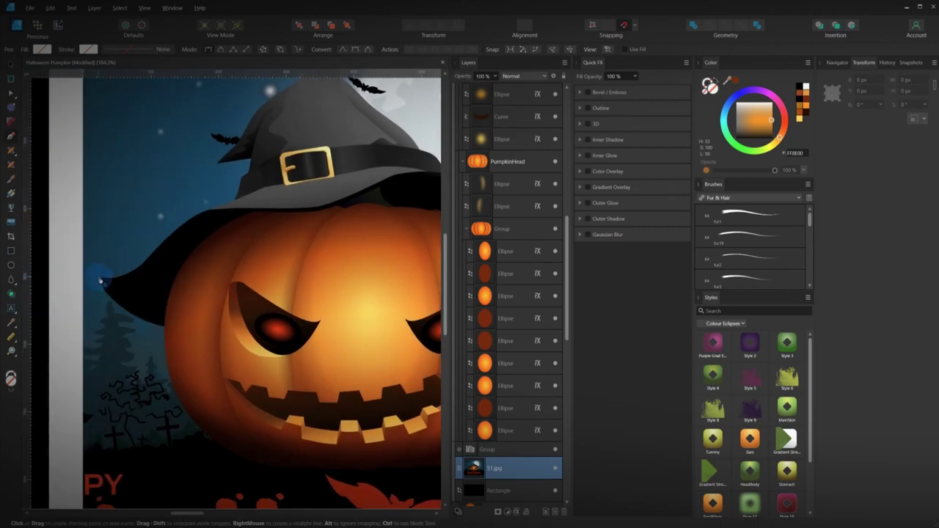
Step: Start tracing the hat silhouette at the brim's left tip, running across the pumpkin to the brim's right tip
{"action": "left_click", "coordinate": [100, 279]}
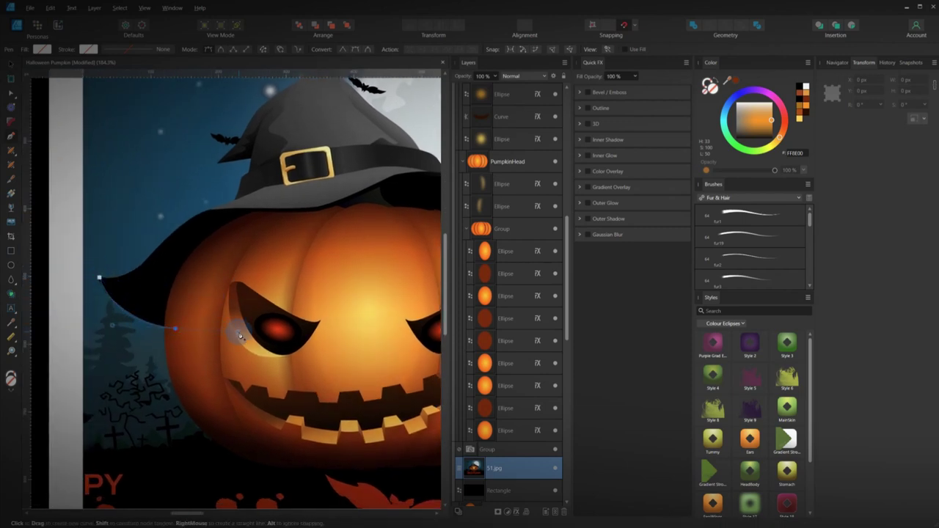
{"action": "left_click_drag", "start_coordinate": [175, 328], "coordinate": [238, 335]}
{"action": "left_click_drag", "start_coordinate": [323, 319], "coordinate": [69, 323]}
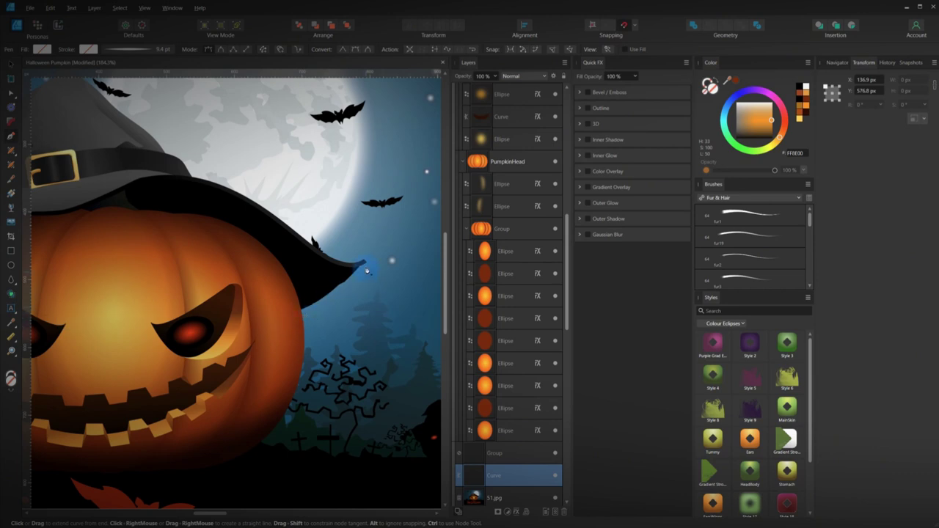
{"action": "left_click", "coordinate": [285, 323]}
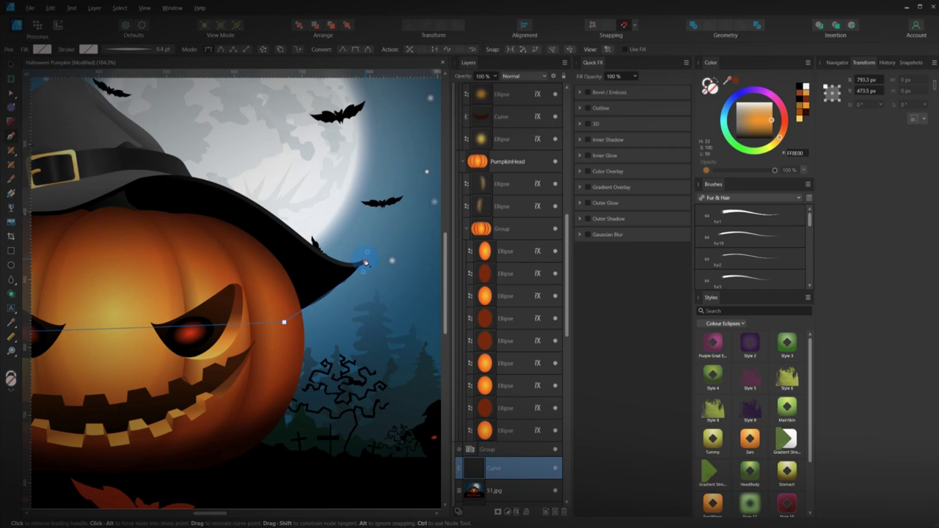
{"action": "scroll", "coordinate": [369, 255], "scroll_direction": "up", "scroll_amount": 5}
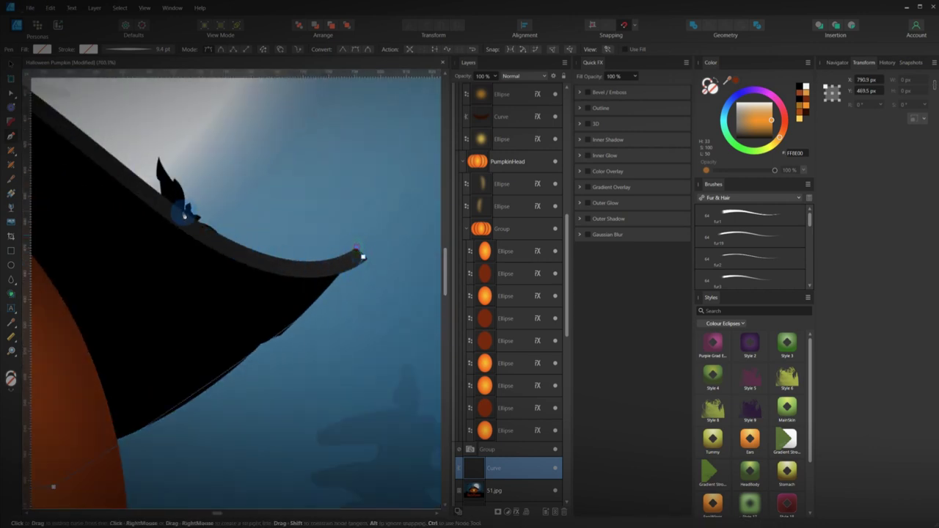
Step: Trace the brim's upper edge from its right tip to where it meets the hat band
{"action": "left_click_drag", "start_coordinate": [184, 210], "coordinate": [59, 122]}
{"action": "left_click_drag", "start_coordinate": [91, 164], "coordinate": [347, 352]}
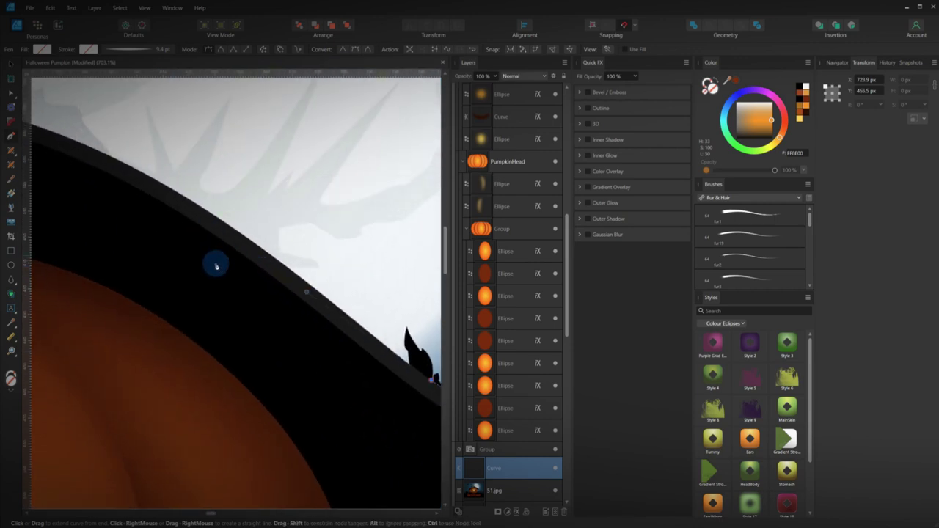
{"action": "scroll", "coordinate": [122, 216], "scroll_direction": "down", "scroll_amount": 4}
{"action": "scroll", "coordinate": [183, 264], "scroll_direction": "up", "scroll_amount": 2}
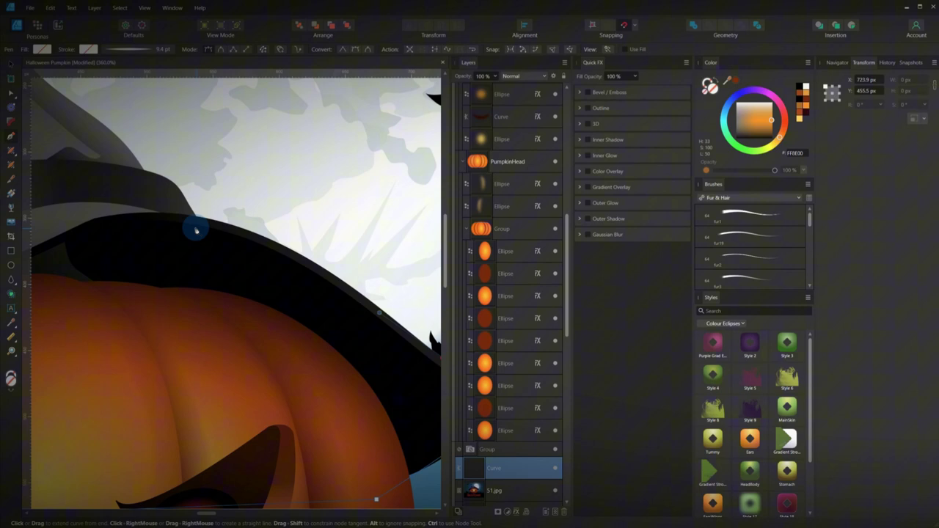
{"action": "left_click_drag", "start_coordinate": [198, 217], "coordinate": [275, 279]}
{"action": "left_click", "coordinate": [198, 216], "text": "alt"}
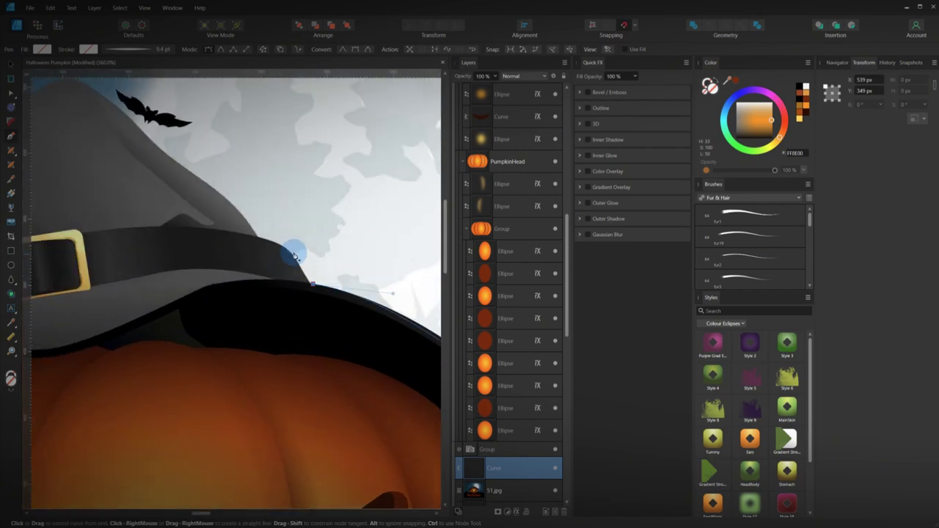
Step: Trace the right end of the hat band and the cone's right slope up towards the peak
{"action": "left_click", "coordinate": [296, 261]}
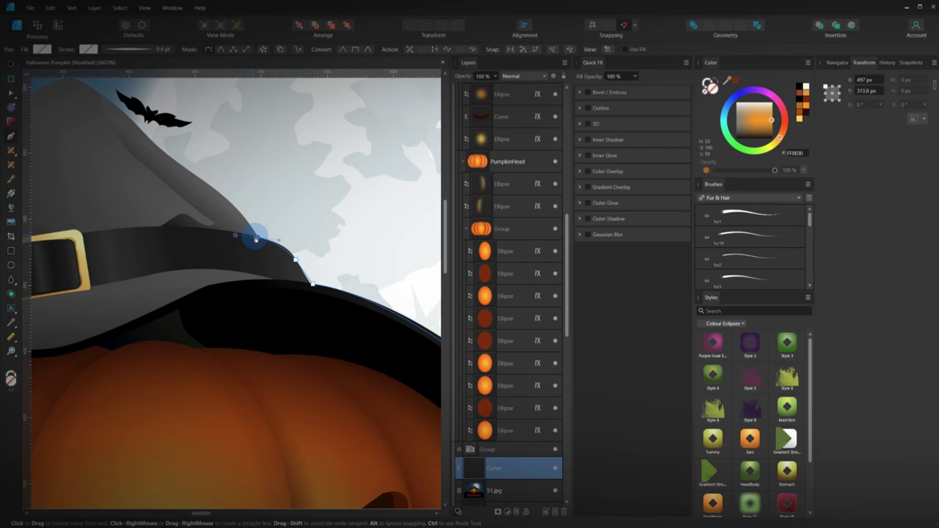
{"action": "left_click_drag", "start_coordinate": [251, 237], "coordinate": [350, 288]}
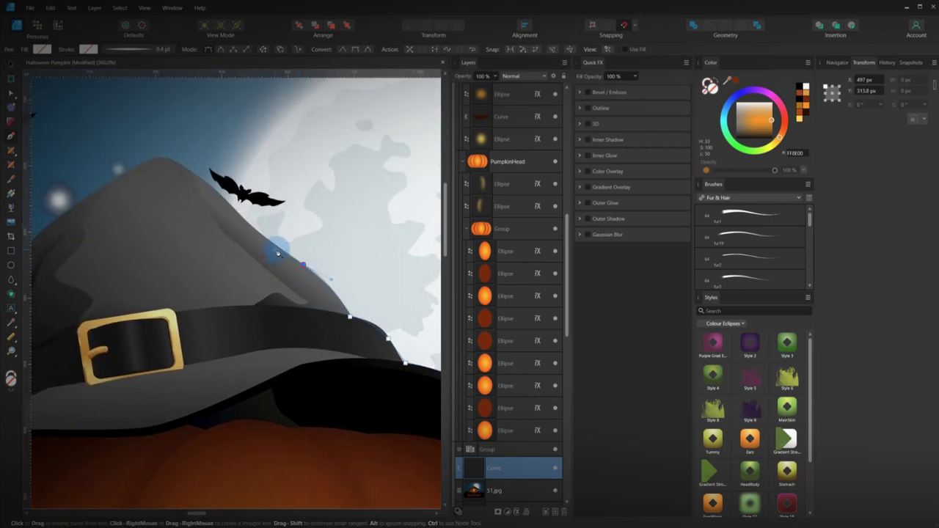
{"action": "left_click", "coordinate": [238, 216]}
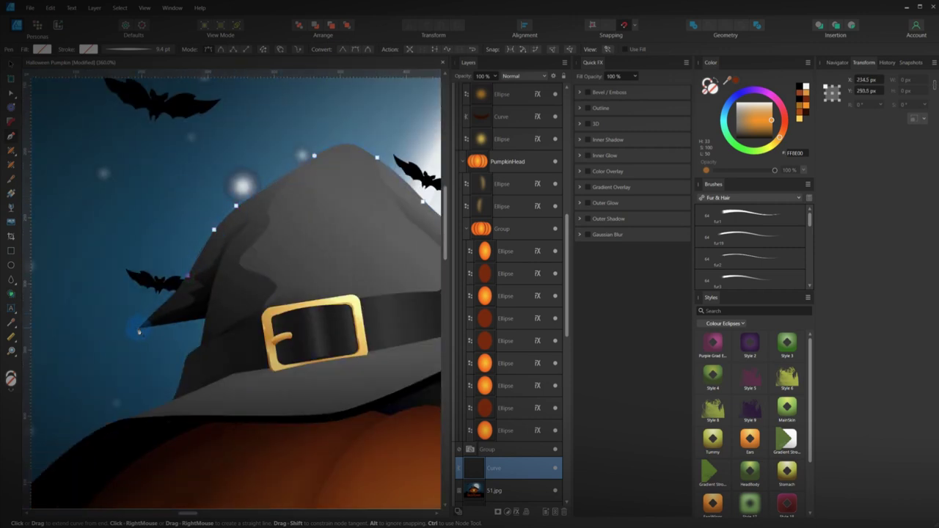
Step: Continue the hat outline around the folded tip and down the crown's left side onto the brim
{"action": "left_click", "coordinate": [138, 328]}
{"action": "left_click", "coordinate": [205, 318]}
{"action": "left_click", "coordinate": [201, 346]}
{"action": "left_click", "coordinate": [188, 357]}
{"action": "left_click_drag", "start_coordinate": [174, 399], "coordinate": [166, 410]}
{"action": "scroll", "coordinate": [136, 429], "scroll_direction": "up", "scroll_amount": 4}
{"action": "left_click", "coordinate": [129, 388]}
{"action": "scroll", "coordinate": [125, 388], "scroll_direction": "down", "scroll_amount": 4}
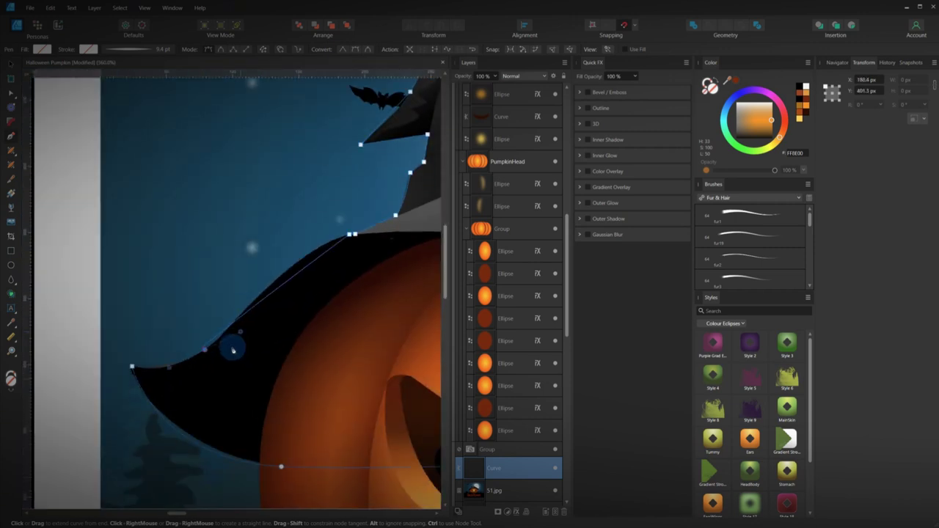
Step: Finish the outline along the brim's left edge and fill the silhouette with black 000000
{"action": "left_click_drag", "start_coordinate": [205, 350], "coordinate": [235, 320]}
{"action": "left_click_drag", "start_coordinate": [292, 277], "coordinate": [284, 268]}
{"action": "scroll", "coordinate": [50, 131], "scroll_direction": "down", "scroll_amount": 4}
{"action": "left_click", "coordinate": [11, 322]}
{"action": "left_click", "coordinate": [327, 221]}
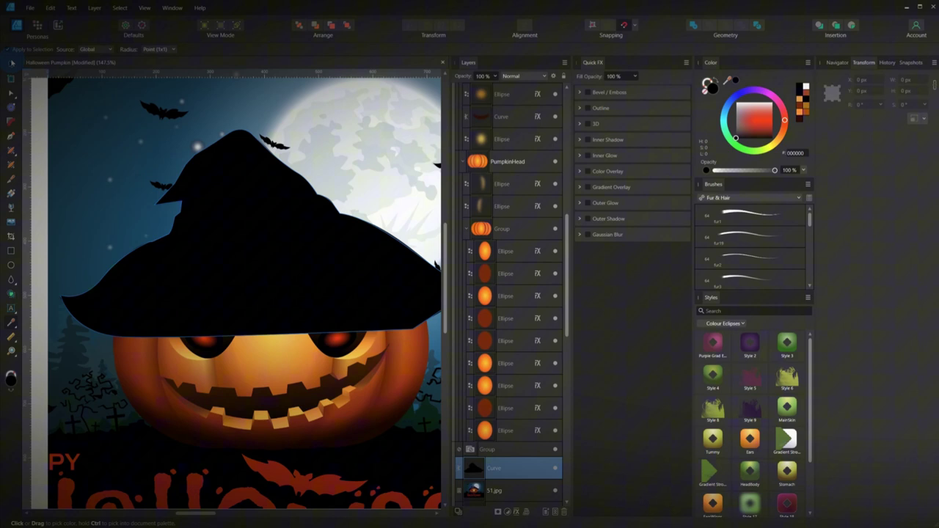
Step: Move the black hat silhouette off the reference hat to about X 821 px, Y 125 px
{"action": "key", "text": "v"}
{"action": "scroll", "coordinate": [210, 222], "scroll_direction": "down", "scroll_amount": 3}
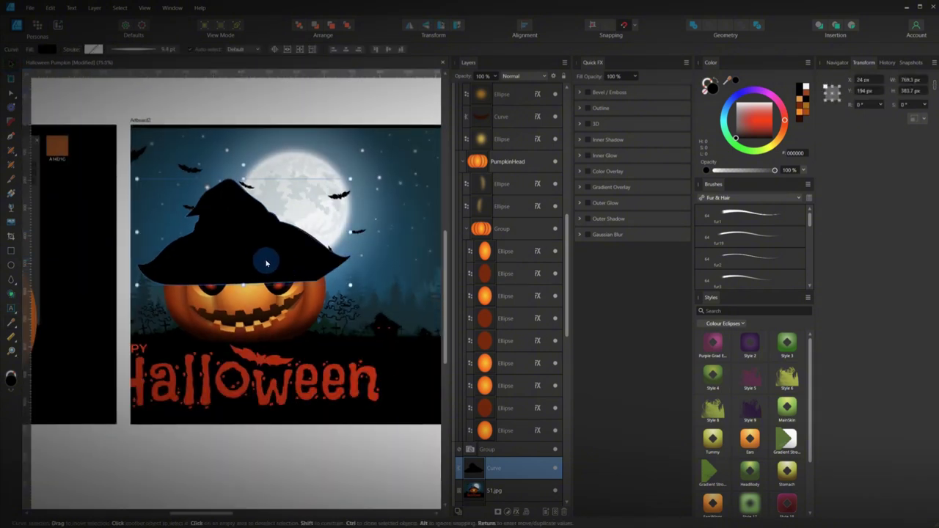
{"action": "left_click_drag", "start_coordinate": [266, 263], "coordinate": [305, 216]}
{"action": "left_click_drag", "start_coordinate": [67, 247], "coordinate": [170, 267]}
{"action": "scroll", "coordinate": [170, 266], "scroll_direction": "up", "scroll_amount": 3}
{"action": "left_click_drag", "start_coordinate": [103, 253], "coordinate": [142, 298]}
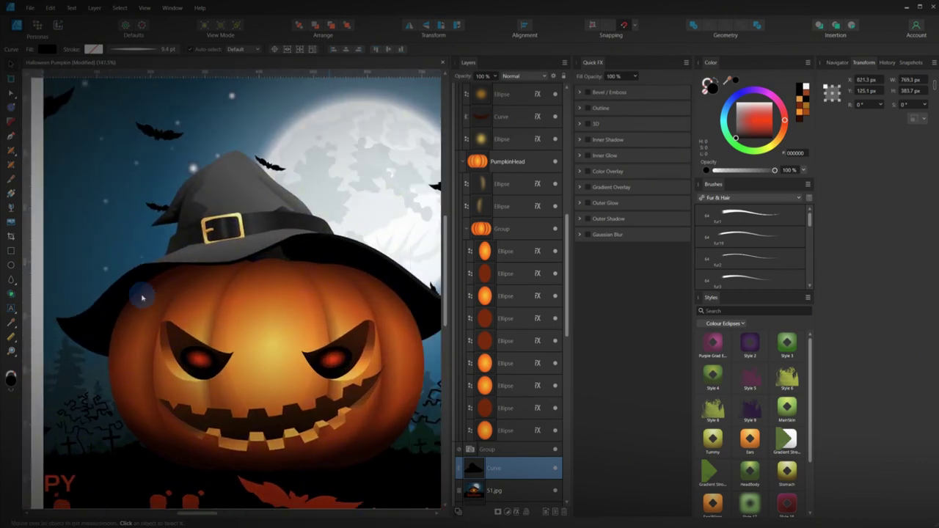
Step: Trace the grey upper surface of the reference hat's brim below the band as a closed shape
{"action": "scroll", "coordinate": [184, 314], "scroll_direction": "up", "scroll_amount": 3}
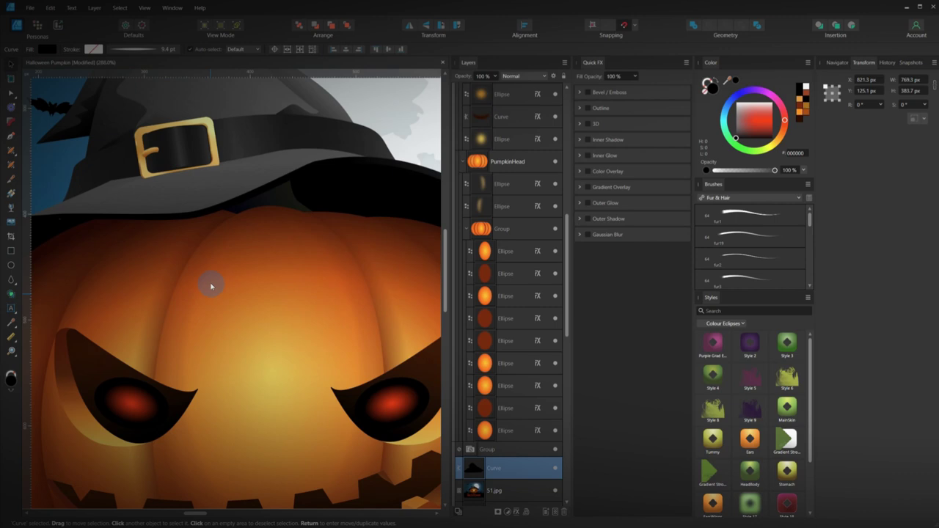
{"action": "key", "text": "p"}
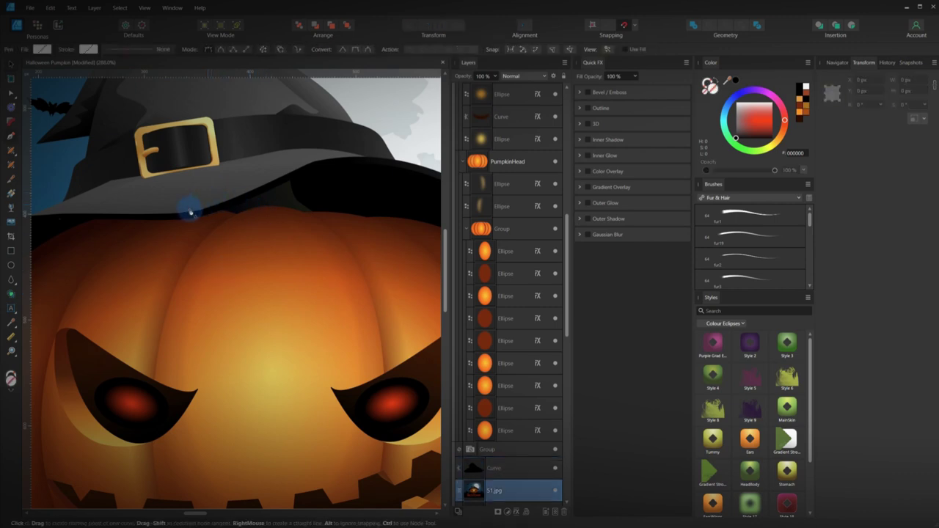
{"action": "scroll", "coordinate": [189, 213], "scroll_direction": "left", "scroll_amount": 3}
{"action": "left_click", "coordinate": [152, 236]}
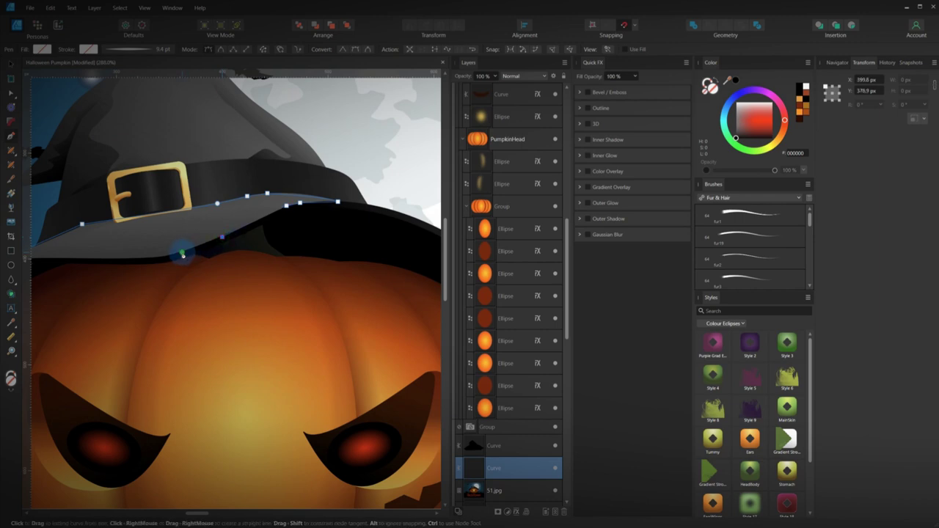
{"action": "left_click", "coordinate": [154, 258]}
{"action": "scroll", "coordinate": [110, 267], "scroll_direction": "left", "scroll_amount": 2}
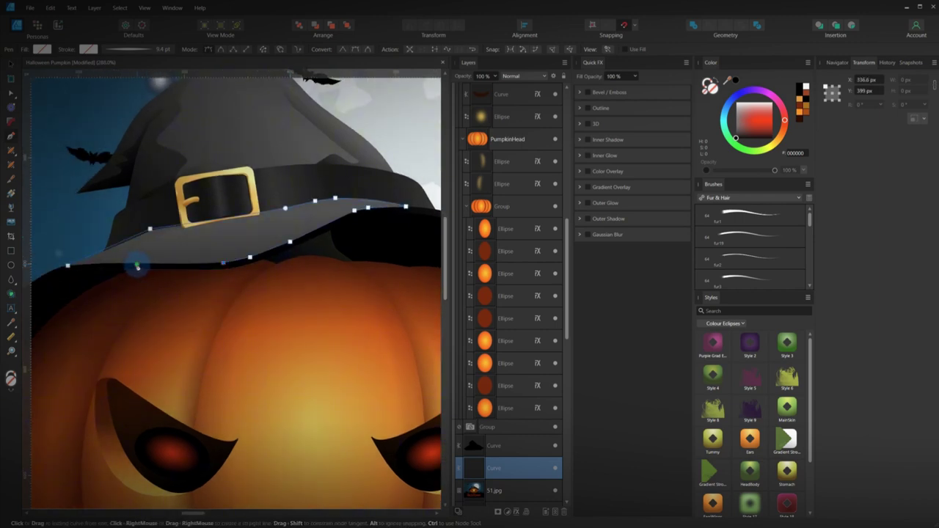
{"action": "left_click", "coordinate": [96, 264]}
{"action": "left_click", "coordinate": [67, 265]}
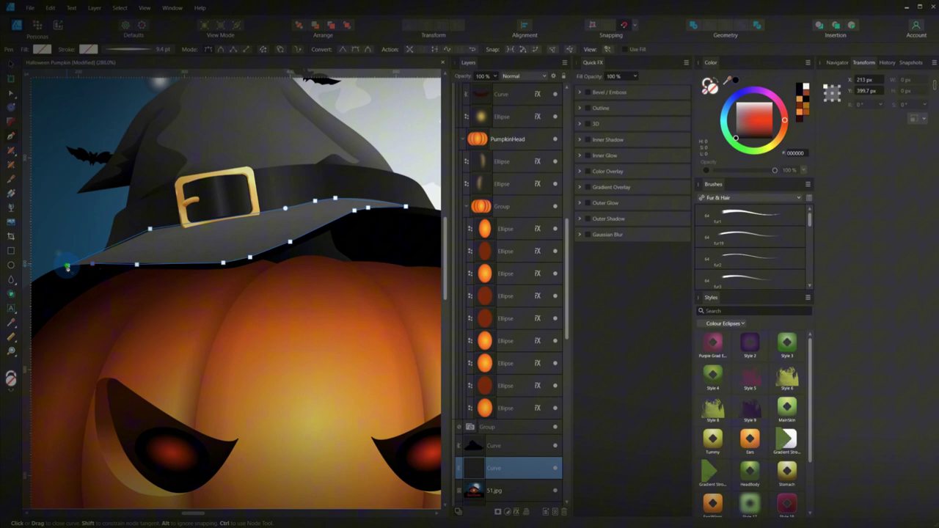
Step: Fill the brim shape with grey 4A4A4A sampled from the reference hat
{"action": "key", "text": "i"}
{"action": "left_click", "coordinate": [211, 242]}
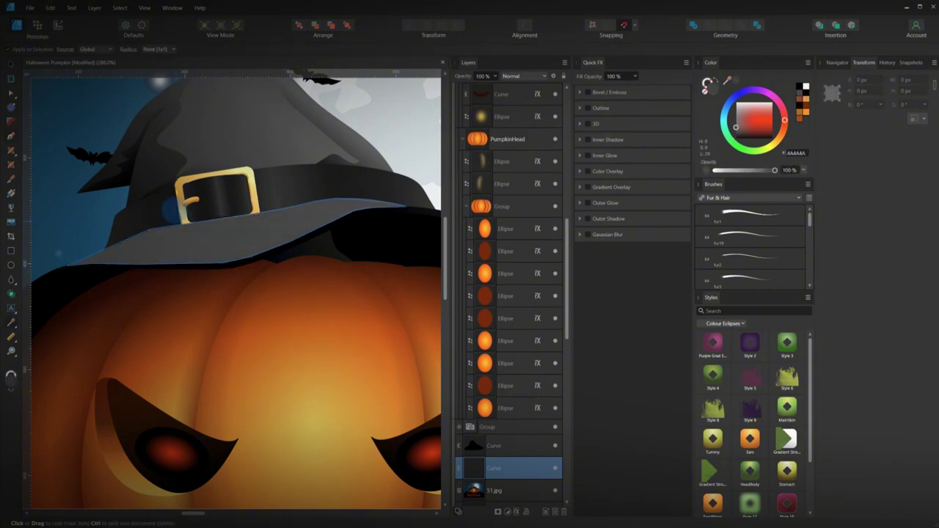
{"action": "left_click", "coordinate": [9, 65]}
Step: Adjust the nodes on the brim shape's upper edge to follow the bottom of the hat band
{"action": "scroll", "coordinate": [163, 220], "scroll_direction": "up", "scroll_amount": 3}
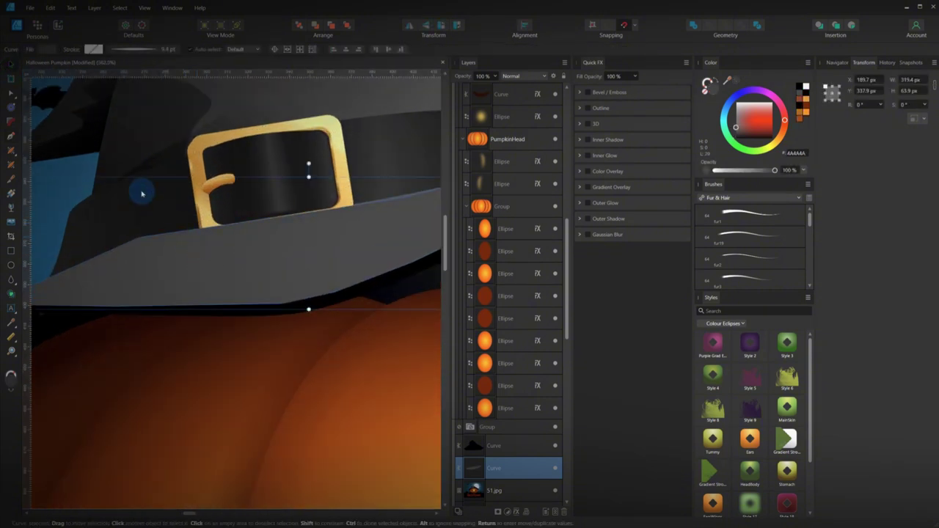
{"action": "left_click", "coordinate": [6, 91]}
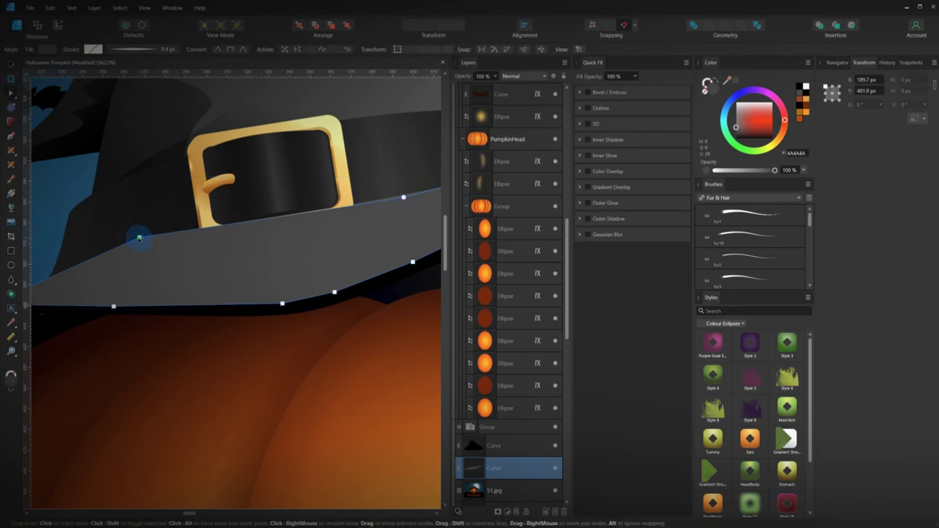
{"action": "left_click", "coordinate": [141, 241]}
{"action": "left_click_drag", "start_coordinate": [141, 241], "coordinate": [140, 235]}
{"action": "left_click_drag", "start_coordinate": [381, 231], "coordinate": [237, 215]}
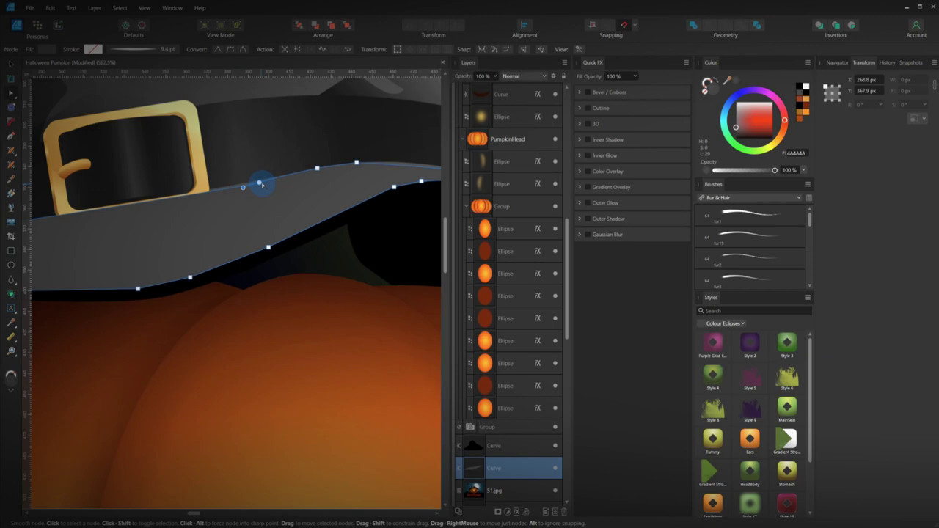
Step: Reshape the sides of the new hat's grey crown shape into curves matching the reference hat's light area
{"action": "scroll", "coordinate": [262, 184], "scroll_direction": "down", "scroll_amount": 5}
{"action": "left_click", "coordinate": [296, 341]}
{"action": "left_click", "coordinate": [278, 335]}
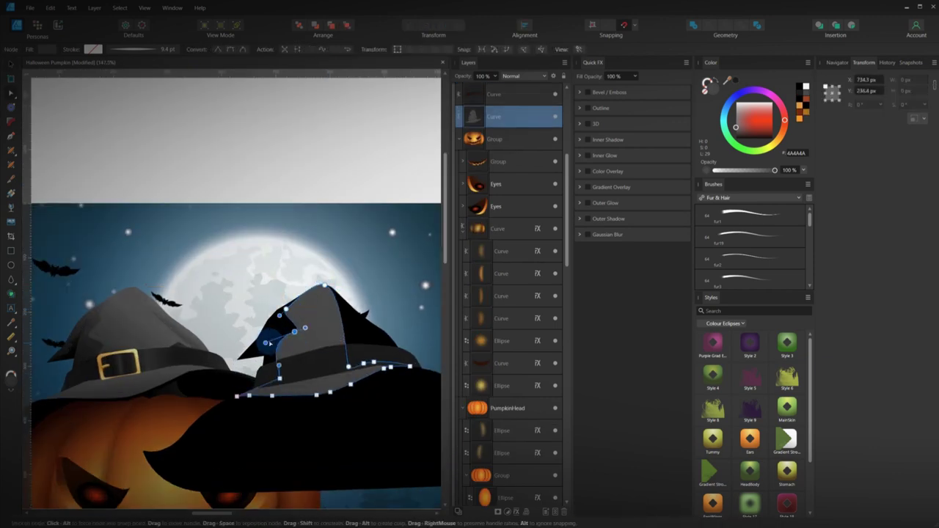
{"action": "left_click_drag", "start_coordinate": [278, 355], "coordinate": [298, 345]}
{"action": "scroll", "coordinate": [284, 331], "scroll_direction": "up", "scroll_amount": 4}
{"action": "left_click_drag", "start_coordinate": [278, 311], "coordinate": [295, 318]}
{"action": "scroll", "coordinate": [294, 337], "scroll_direction": "down", "scroll_amount": 3}
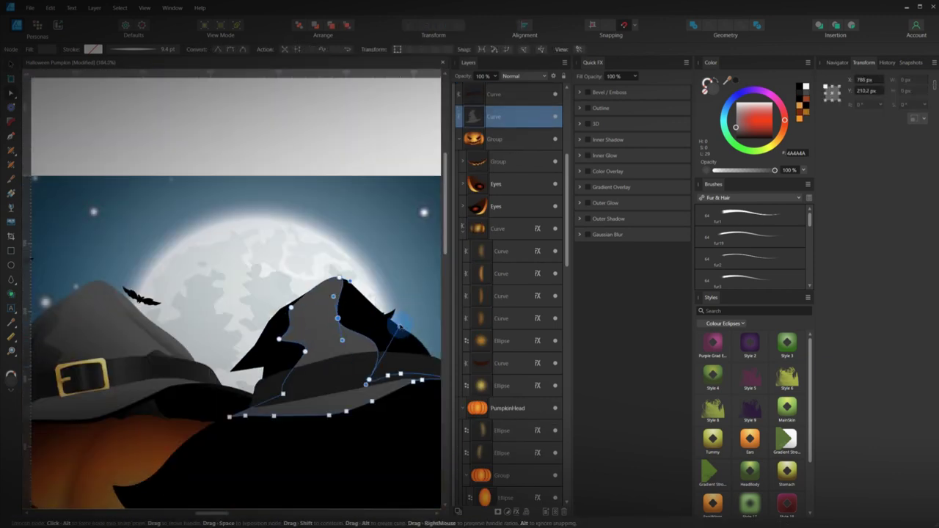
{"action": "scroll", "coordinate": [356, 330], "scroll_direction": "down", "scroll_amount": 3}
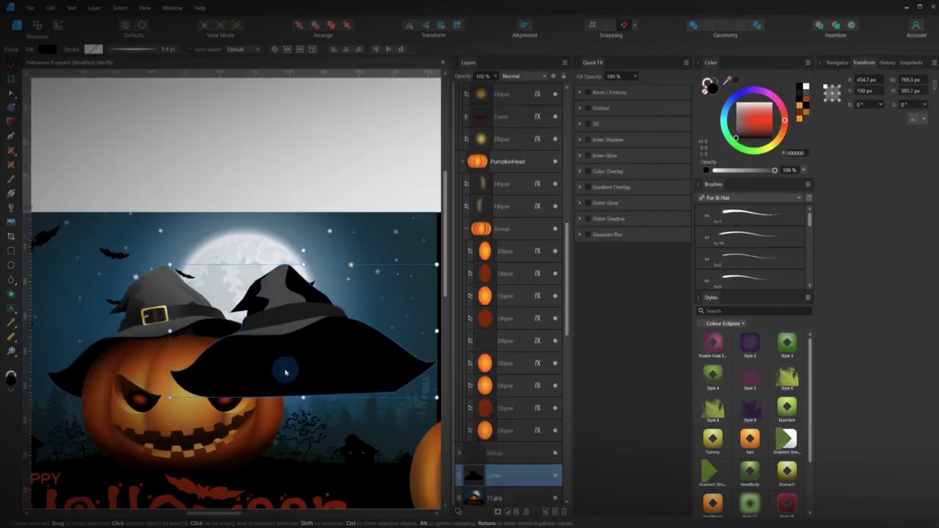
Step: Duplicate the black hat silhouette and give the copy a vertical gradient fill from the peak down to the brim
{"action": "key", "text": "ctrl+j"}
{"action": "key", "text": "g"}
{"action": "left_click_drag", "start_coordinate": [285, 269], "coordinate": [288, 336]}
{"action": "key", "text": "v"}
{"action": "scroll", "coordinate": [260, 334], "scroll_direction": "up", "scroll_amount": 1}
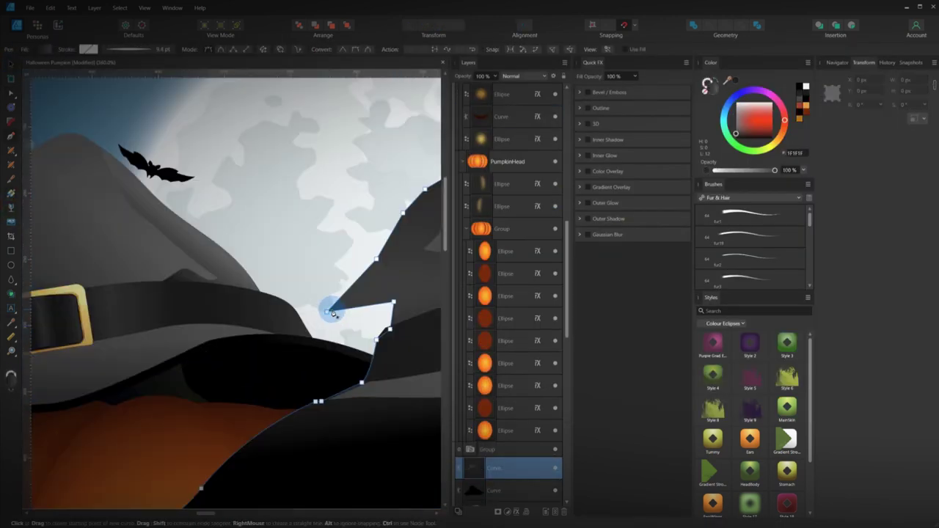
Step: Draw a closed shadow shape over the new hat's folded tip and fill it with black 010101
{"action": "scroll", "coordinate": [330, 308], "scroll_direction": "down", "scroll_amount": 3}
{"action": "left_click", "coordinate": [383, 317]}
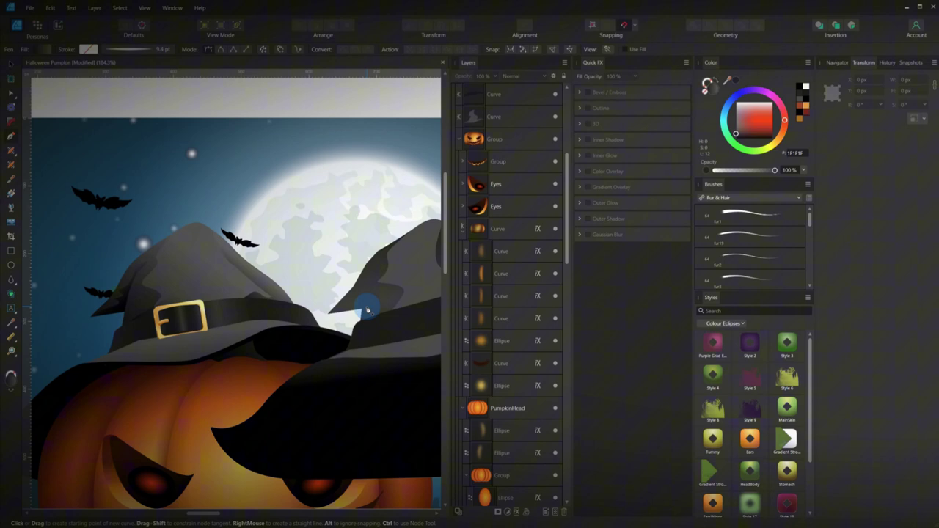
{"action": "left_click", "coordinate": [388, 256]}
{"action": "left_click", "coordinate": [376, 267]}
{"action": "left_click", "coordinate": [331, 312]}
{"action": "key", "text": "v"}
{"action": "left_click", "coordinate": [317, 270]}
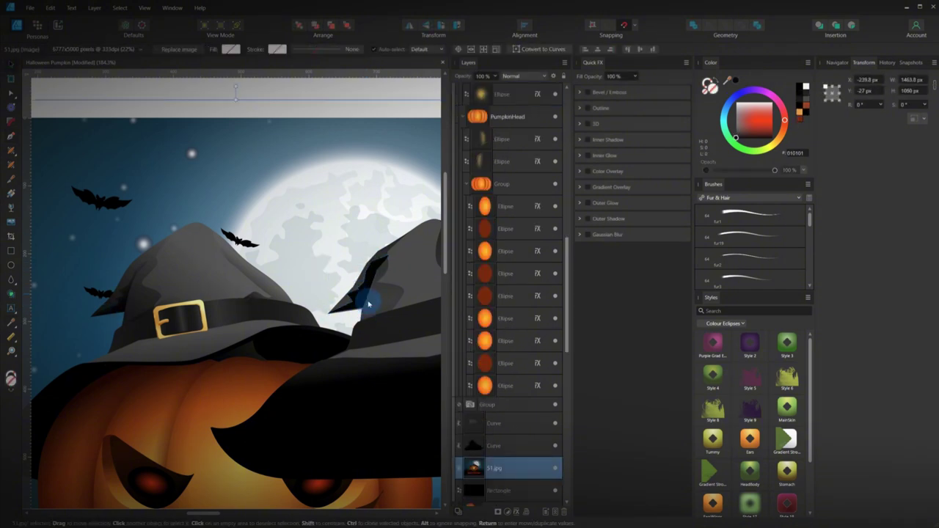
Step: Apply a linear gradient between black 010101 and grey 4D4D4D along the folded tip's shadow shape
{"action": "scroll", "coordinate": [389, 319], "scroll_direction": "up", "scroll_amount": 1}
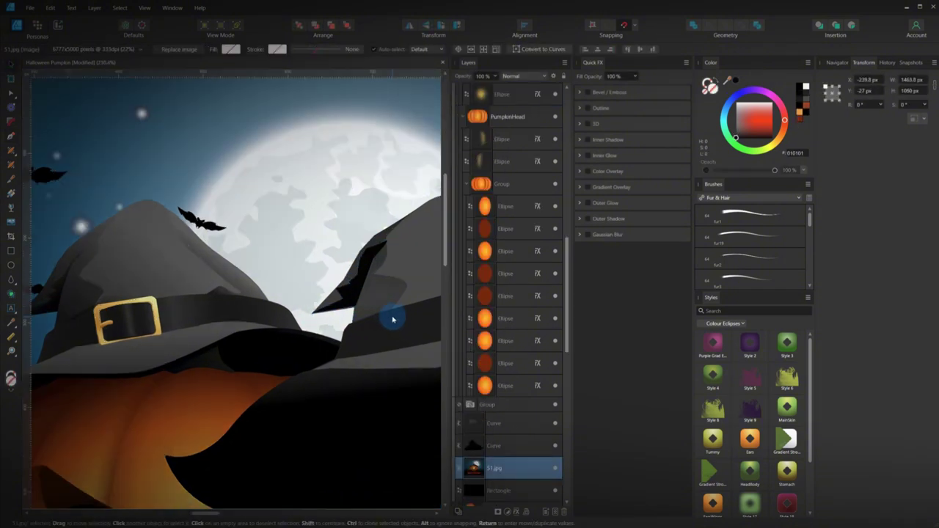
{"action": "scroll", "coordinate": [392, 319], "scroll_direction": "down", "scroll_amount": 1}
{"action": "left_click", "coordinate": [371, 304]}
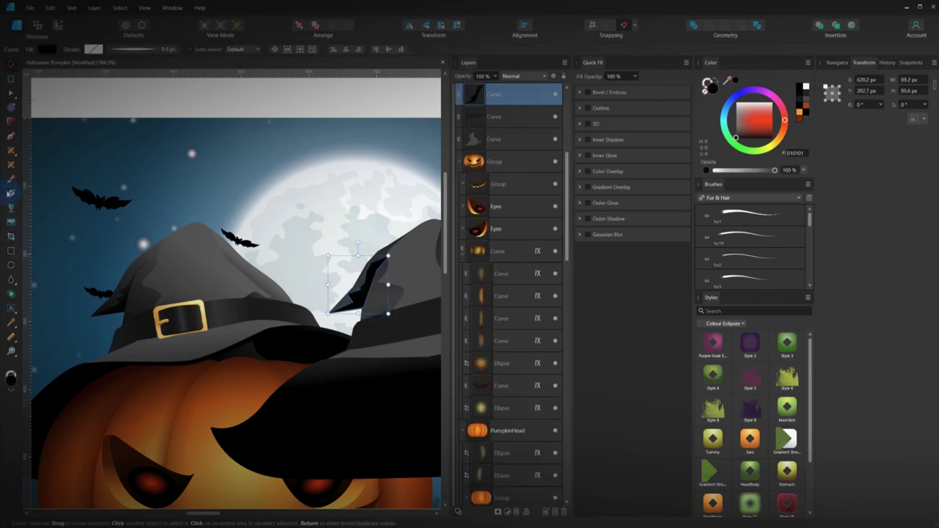
{"action": "left_click", "coordinate": [10, 194]}
{"action": "left_click_drag", "start_coordinate": [353, 301], "coordinate": [373, 271]}
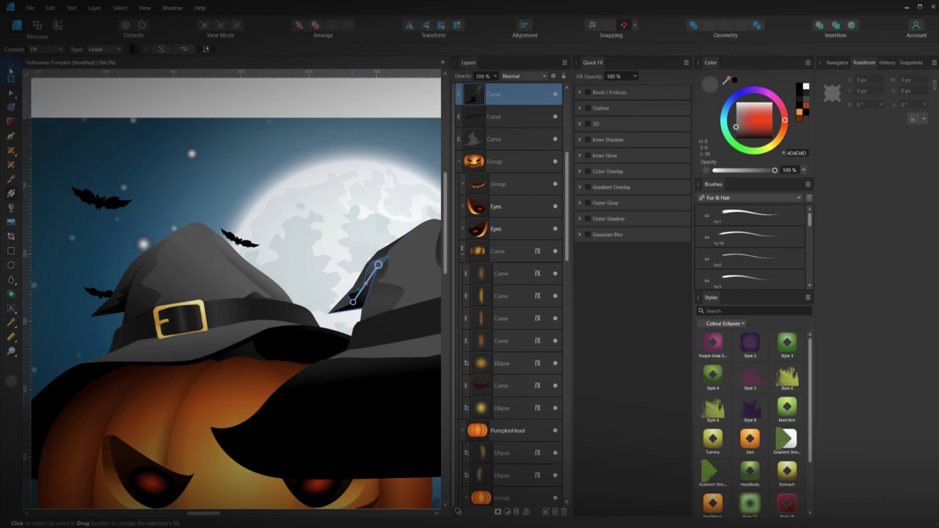
{"action": "scroll", "coordinate": [263, 249], "scroll_direction": "up", "scroll_amount": 1}
{"action": "left_click", "coordinate": [329, 316]}
{"action": "left_click_drag", "start_coordinate": [307, 306], "coordinate": [182, 264]}
{"action": "left_click", "coordinate": [286, 292]}
{"action": "left_click", "coordinate": [252, 286]}
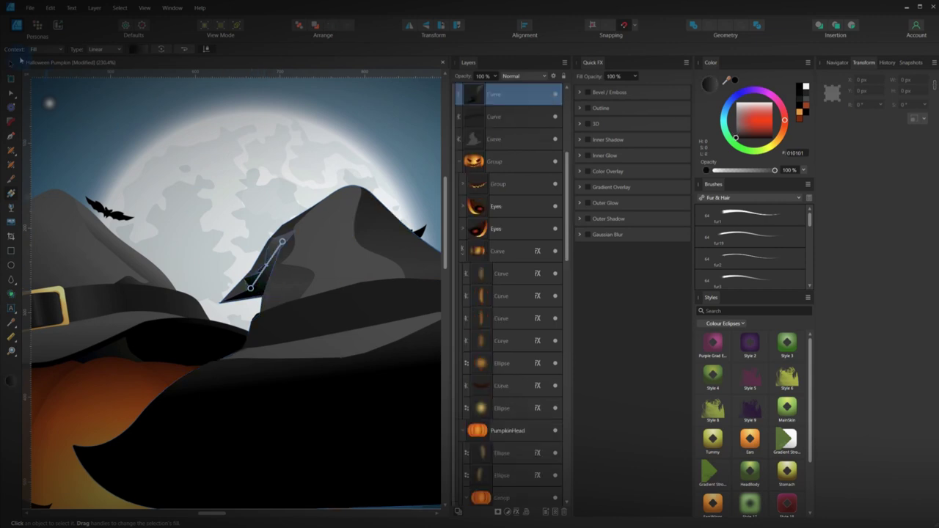
Step: Delete the folded tip's shadow shape and select the gradient-filled hat silhouette
{"action": "left_click", "coordinate": [11, 64]}
{"action": "key", "text": "Delete"}
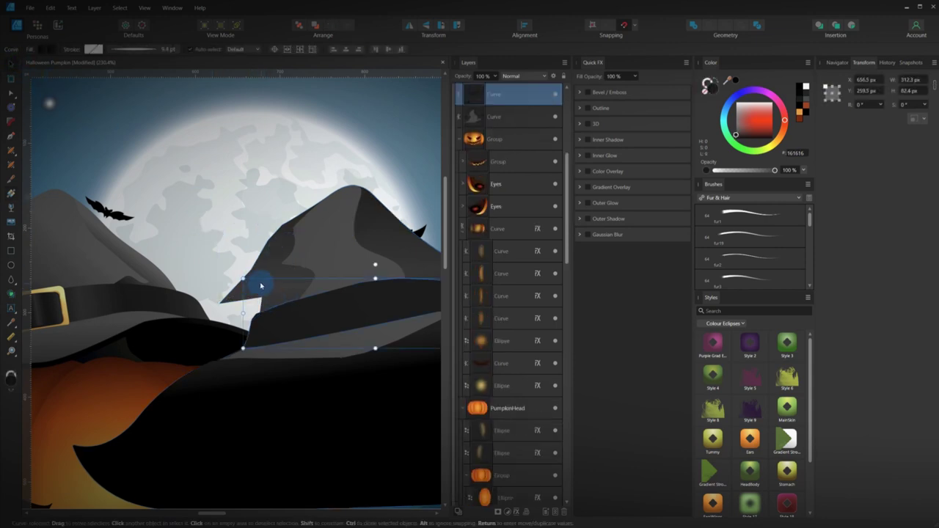
{"action": "left_click", "coordinate": [268, 279]}
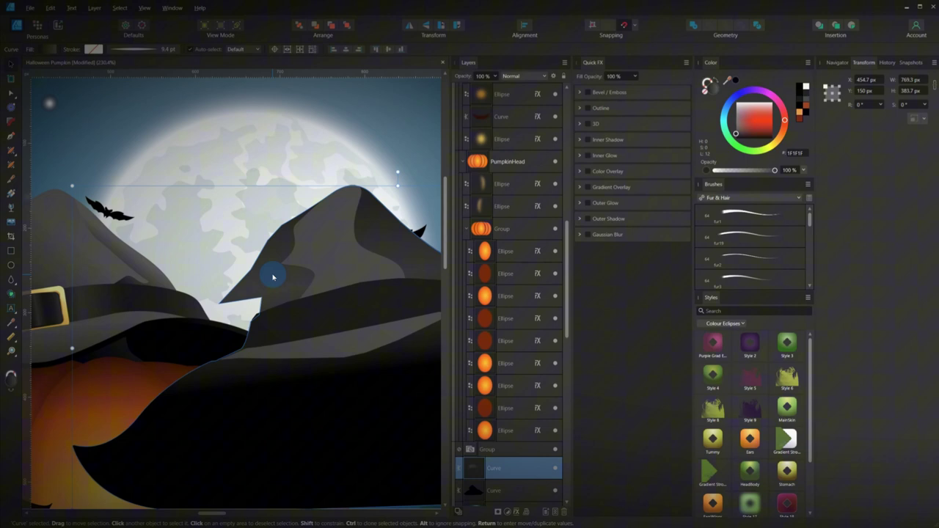
Step: Clip the folded tip's shadow shape and the grey 4A4A4A highlight shape inside the gradient-filled hat silhouette
{"action": "left_click", "coordinate": [266, 281]}
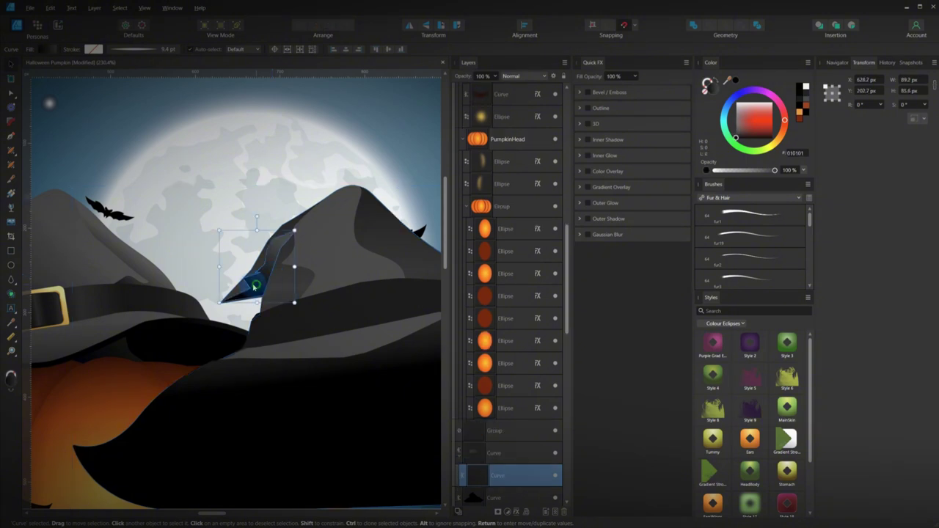
{"action": "left_click_drag", "start_coordinate": [254, 285], "coordinate": [252, 289]}
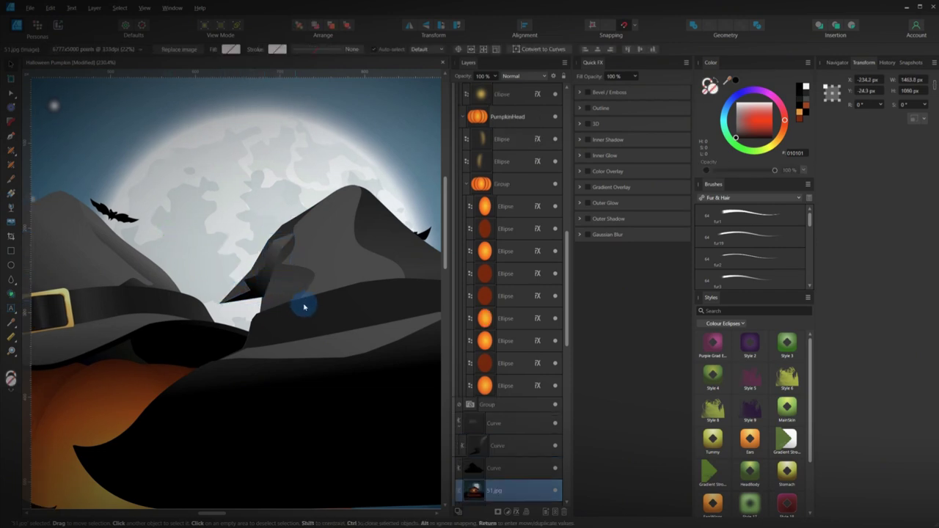
{"action": "left_click", "coordinate": [336, 317]}
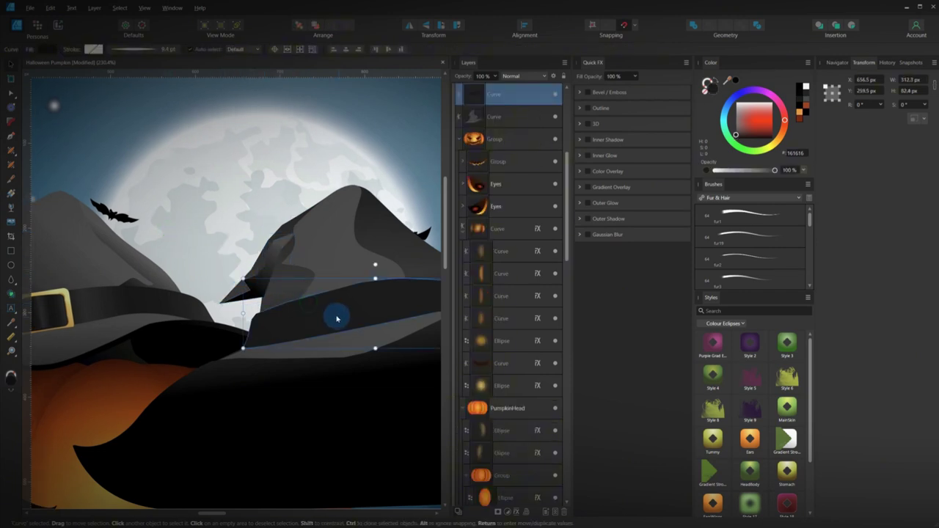
{"action": "scroll", "coordinate": [300, 311], "scroll_direction": "down", "scroll_amount": 3}
{"action": "left_click", "coordinate": [321, 288]}
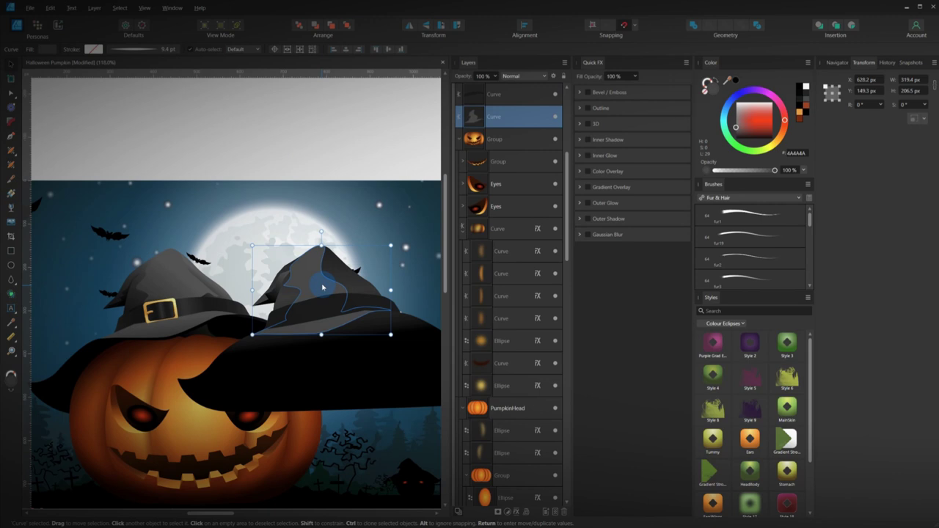
{"action": "left_click", "coordinate": [323, 286]}
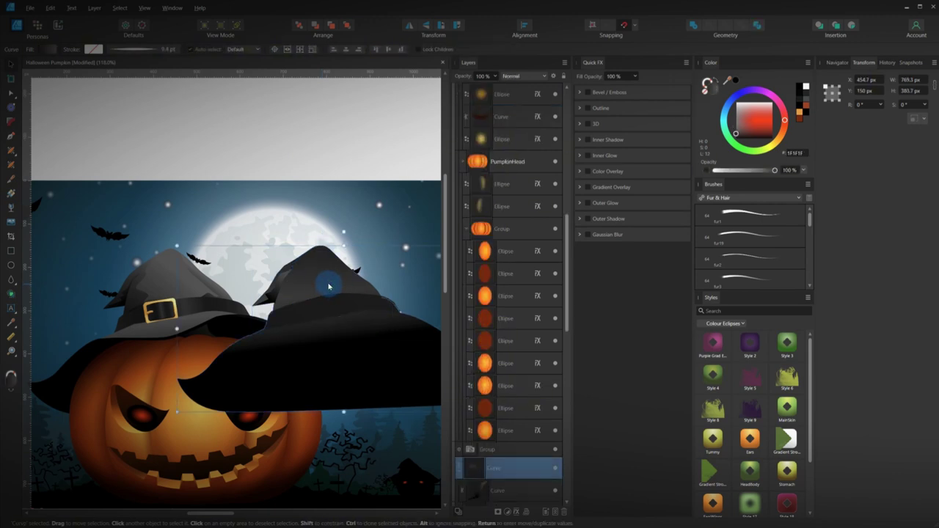
{"action": "left_click", "coordinate": [328, 287]}
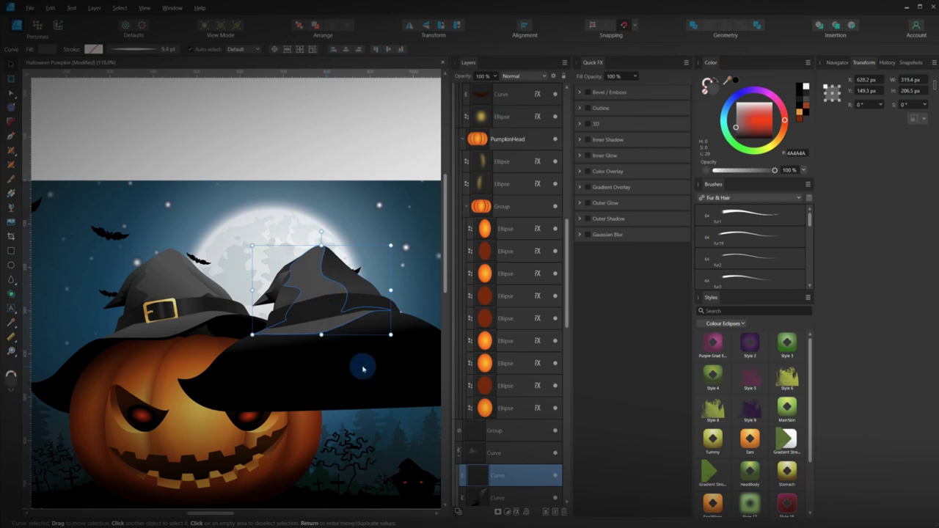
{"action": "left_click", "coordinate": [392, 373]}
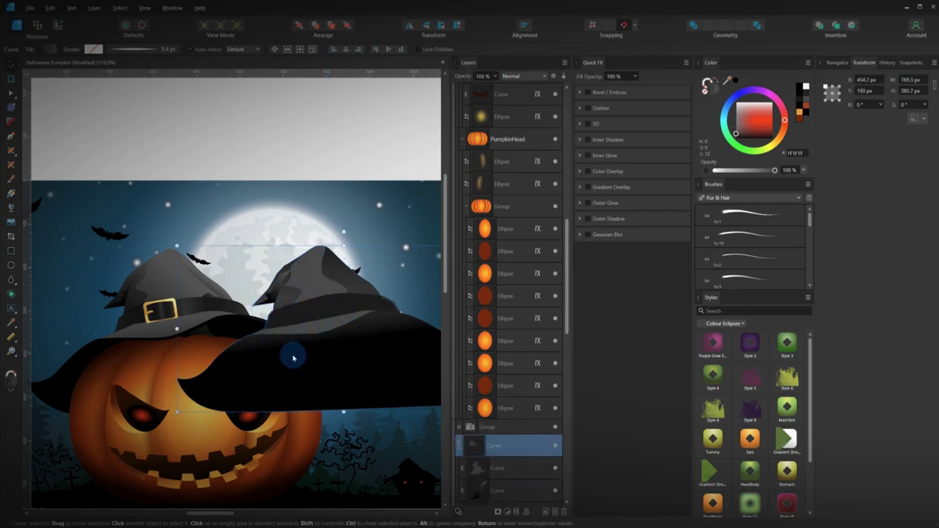
Step: Draw a rectangle about 86 by 52 px over the belt buckle on the reference hat
{"action": "scroll", "coordinate": [293, 358], "scroll_direction": "up", "scroll_amount": 2}
{"action": "left_click", "coordinate": [208, 296]}
{"action": "scroll", "coordinate": [291, 345], "scroll_direction": "down", "scroll_amount": 1}
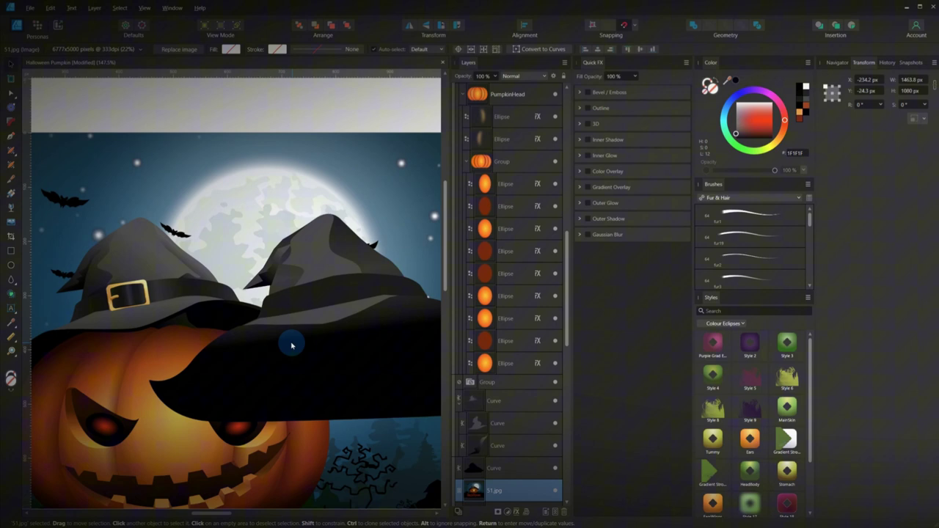
{"action": "scroll", "coordinate": [169, 314], "scroll_direction": "up", "scroll_amount": 2}
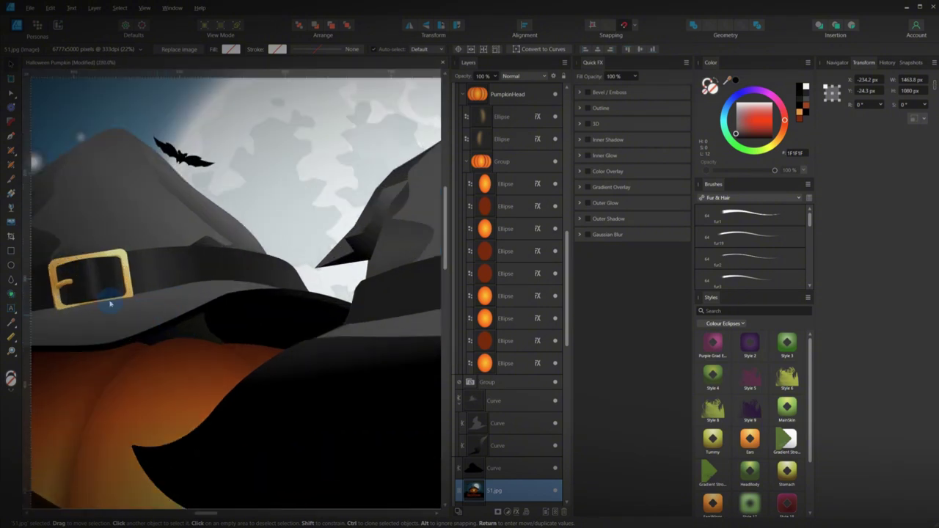
{"action": "left_click", "coordinate": [11, 250]}
{"action": "left_click_drag", "start_coordinate": [89, 252], "coordinate": [180, 307]}
Step: Convert the buckle rectangle to curves and round its four corners slightly, by radii of about 3 to 6 px
{"action": "left_click", "coordinate": [11, 93]}
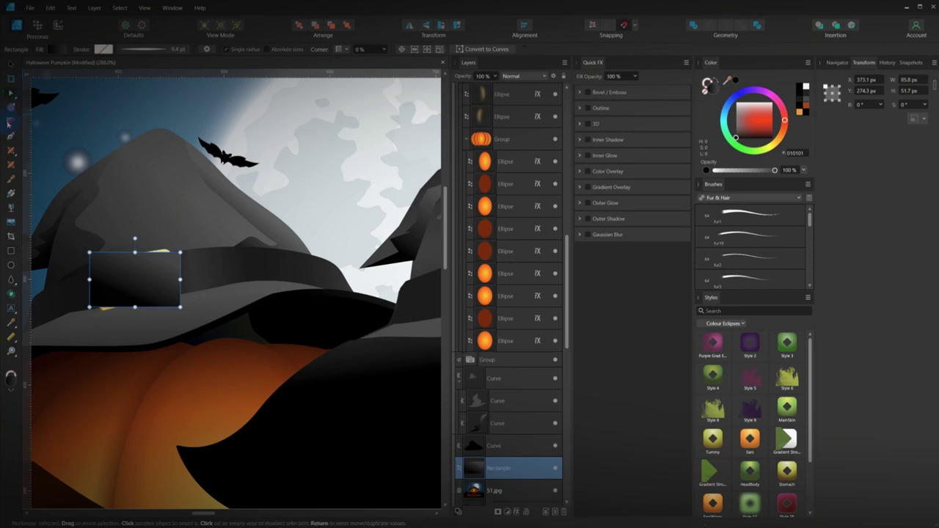
{"action": "left_click", "coordinate": [11, 121]}
{"action": "left_click_drag", "start_coordinate": [90, 254], "coordinate": [96, 260]}
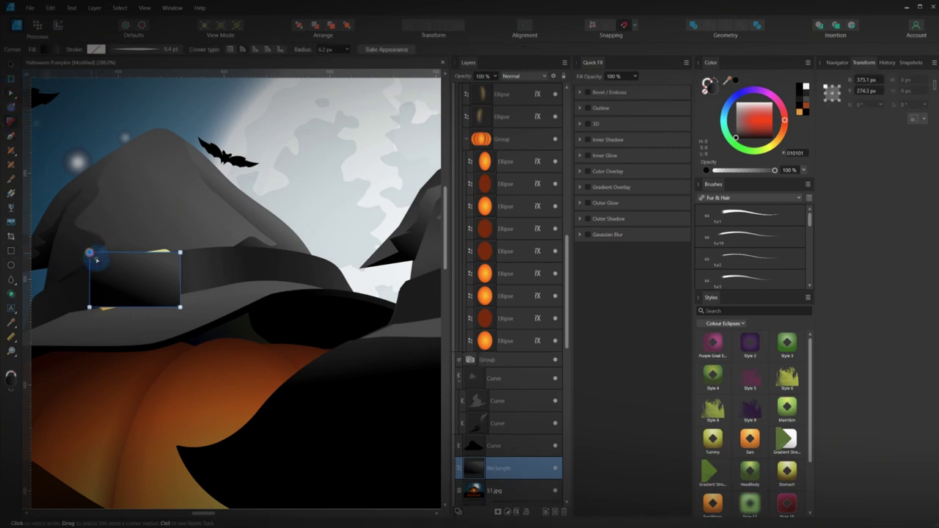
{"action": "key", "text": "ctrl+Return"}
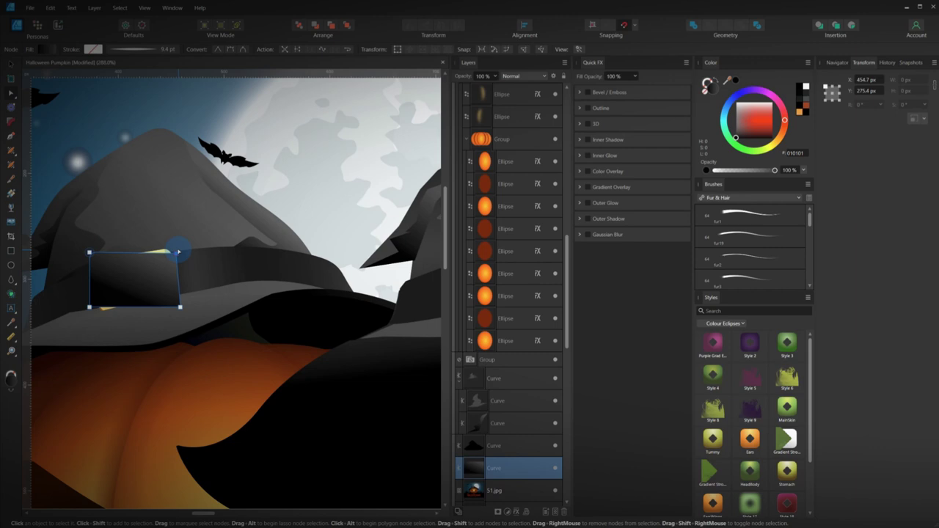
{"action": "left_click_drag", "start_coordinate": [175, 255], "coordinate": [180, 253]}
{"action": "left_click", "coordinate": [11, 120]}
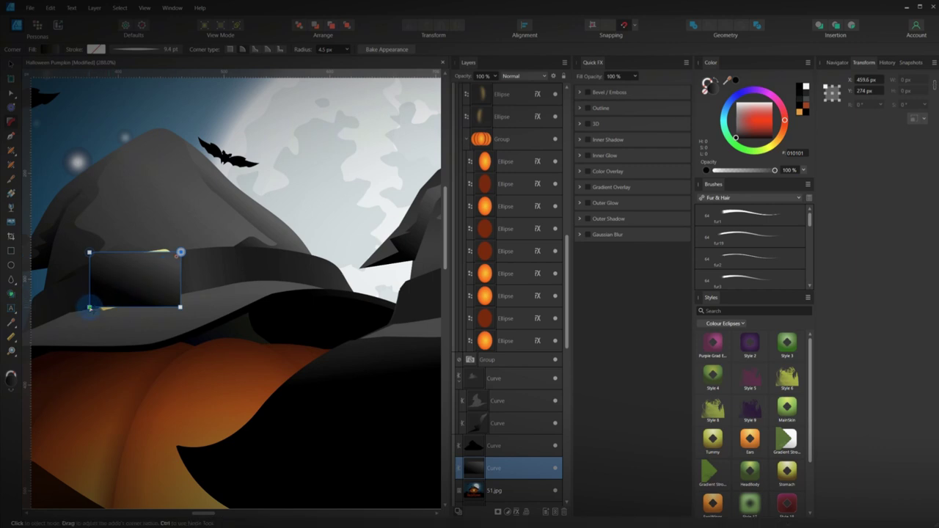
{"action": "left_click", "coordinate": [89, 307]}
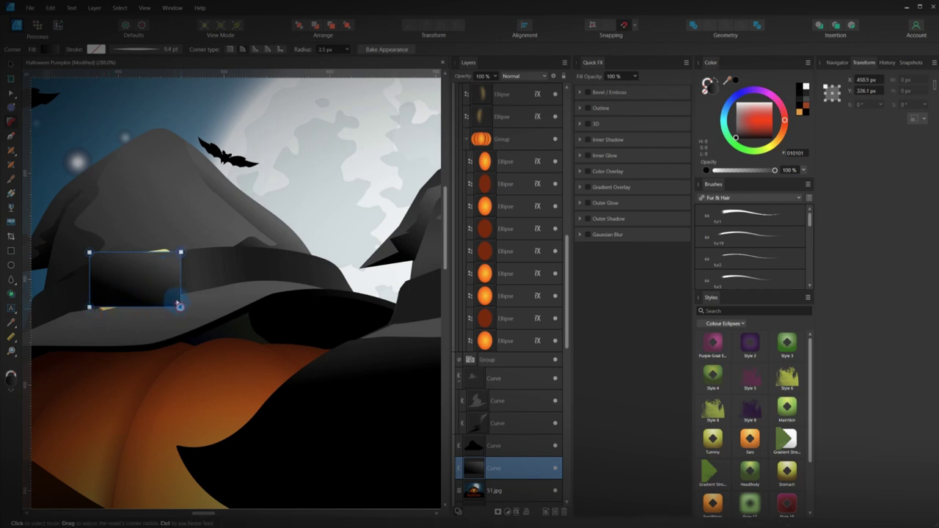
Step: Move the rounded rectangle off the reference buckle and fill it with the pale yellow FFF99E sampled from the buckle's frame
{"action": "key", "text": "v"}
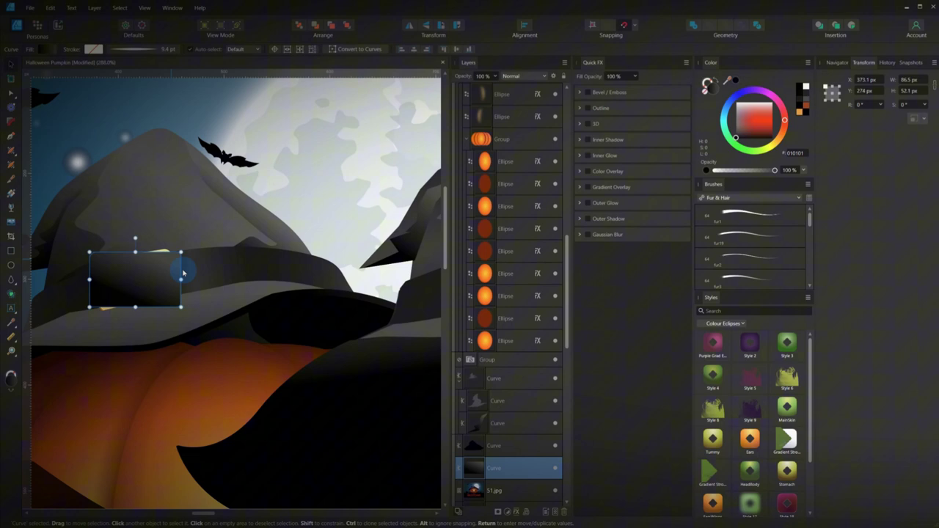
{"action": "left_click_drag", "start_coordinate": [181, 277], "coordinate": [329, 309]}
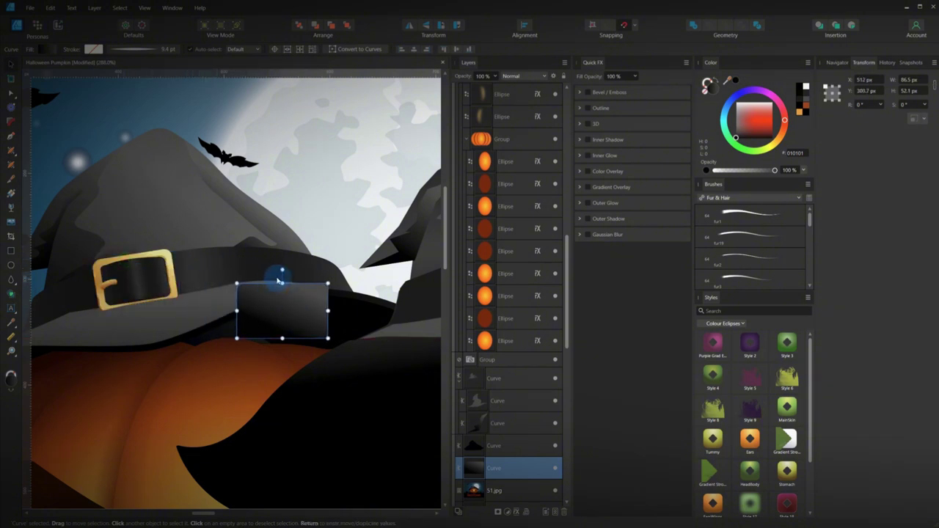
{"action": "key", "text": "i"}
{"action": "left_click", "coordinate": [149, 253]}
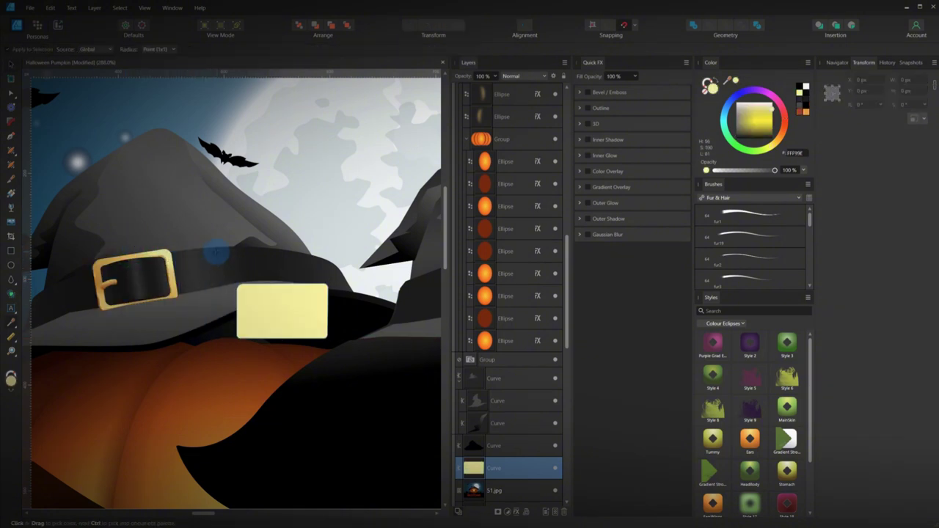
Step: Apply a horizontal linear gradient across the rounded rectangle and set its starting stop to gold E8B14D sampled from the reference buckle
{"action": "key", "text": "g"}
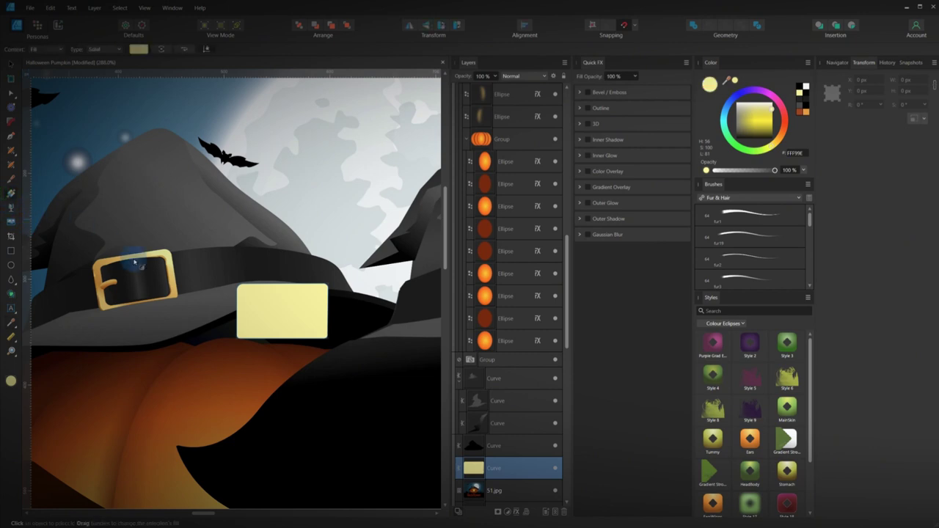
{"action": "left_click_drag", "start_coordinate": [232, 311], "coordinate": [330, 311]}
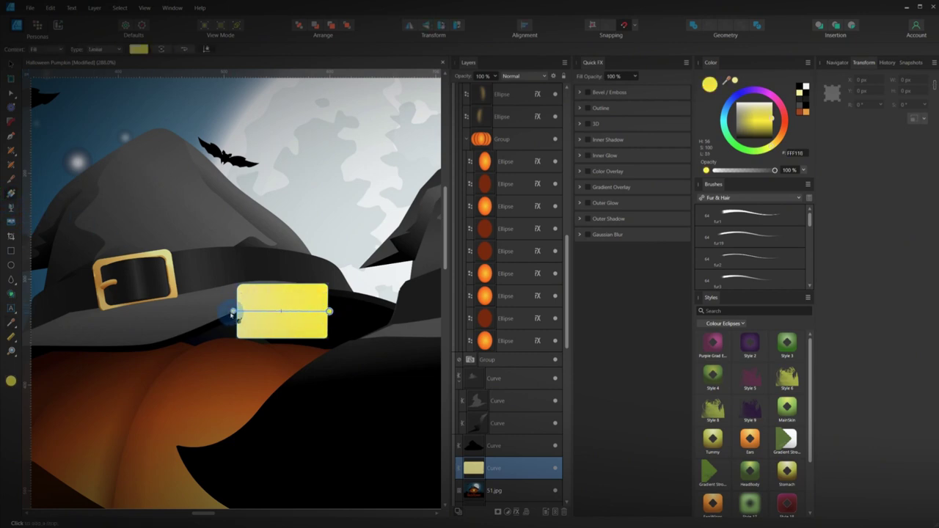
{"action": "left_click", "coordinate": [233, 311]}
{"action": "left_click", "coordinate": [135, 50]}
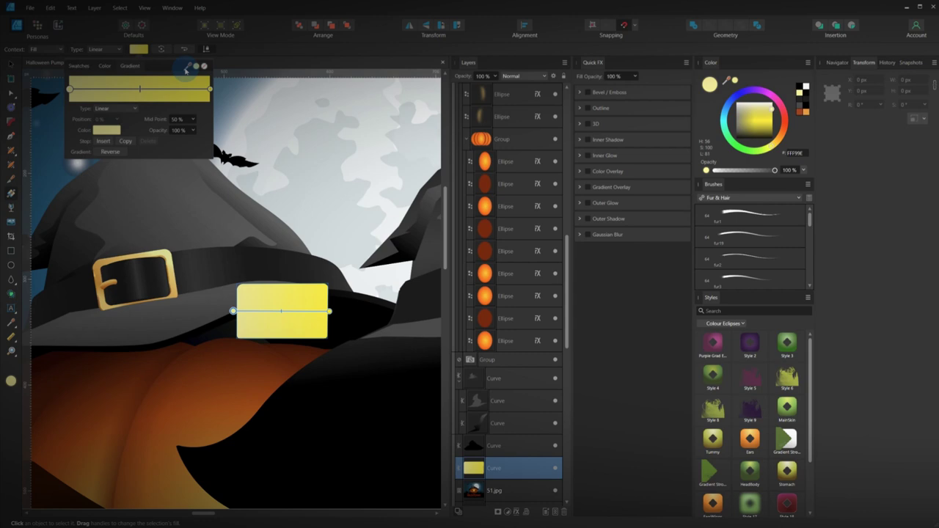
{"action": "left_click_drag", "start_coordinate": [186, 67], "coordinate": [101, 264]}
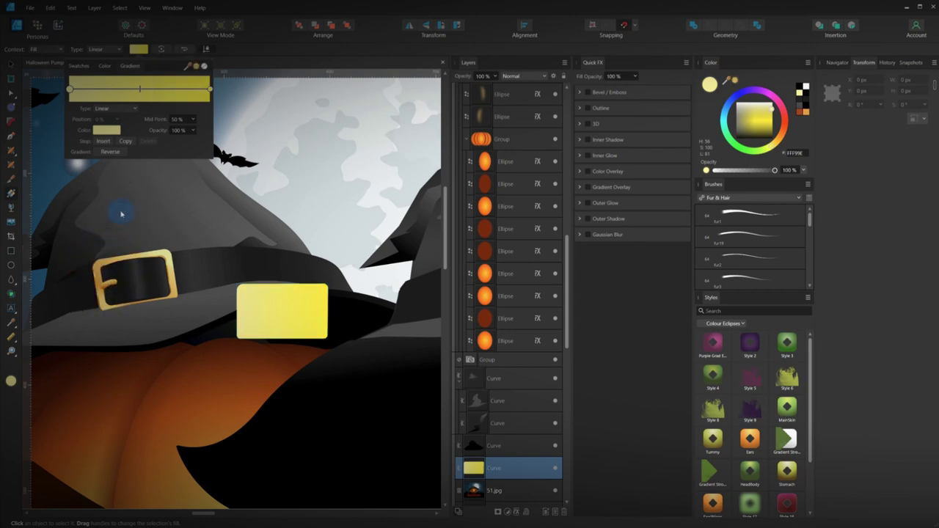
{"action": "left_click", "coordinate": [196, 66]}
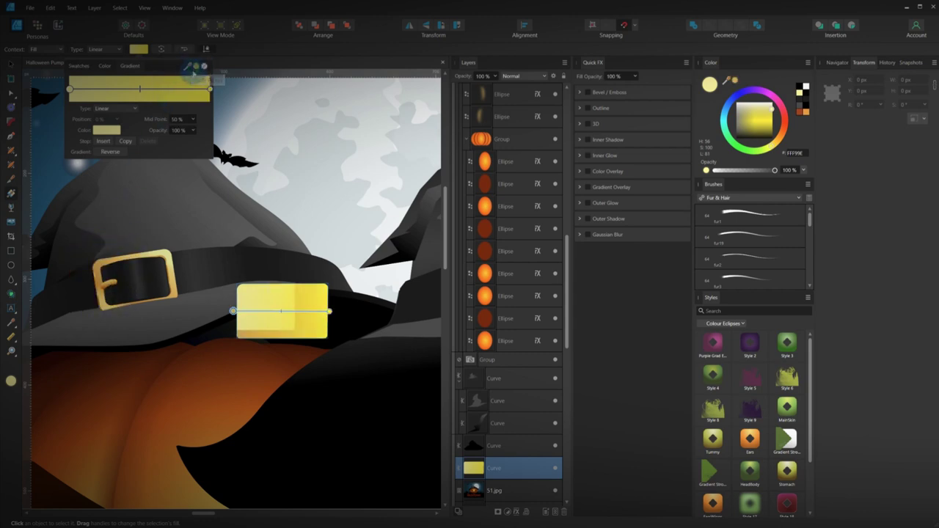
Step: Set the gradient's end stop to the pale yellow FFFFA7 sampled from the reference buckle's upper edge
{"action": "left_click", "coordinate": [330, 311]}
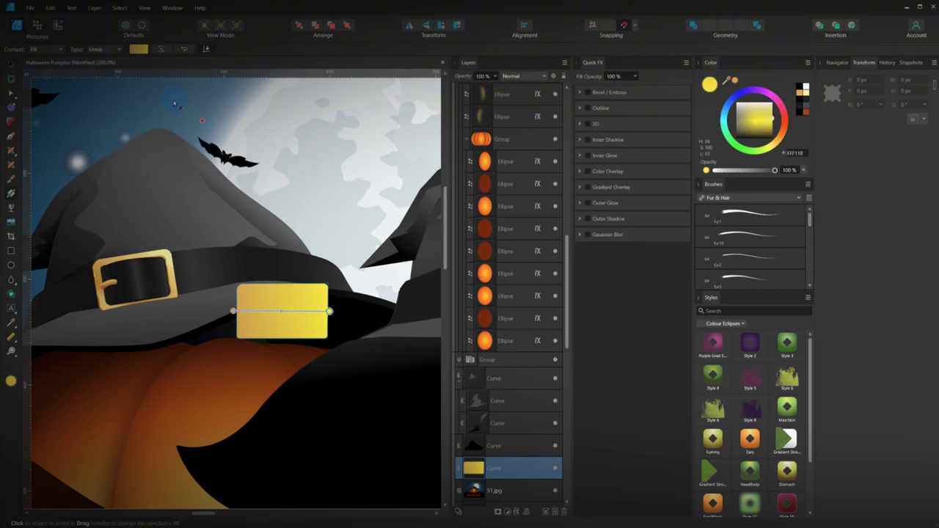
{"action": "left_click", "coordinate": [140, 49]}
{"action": "left_click_drag", "start_coordinate": [188, 66], "coordinate": [168, 251]}
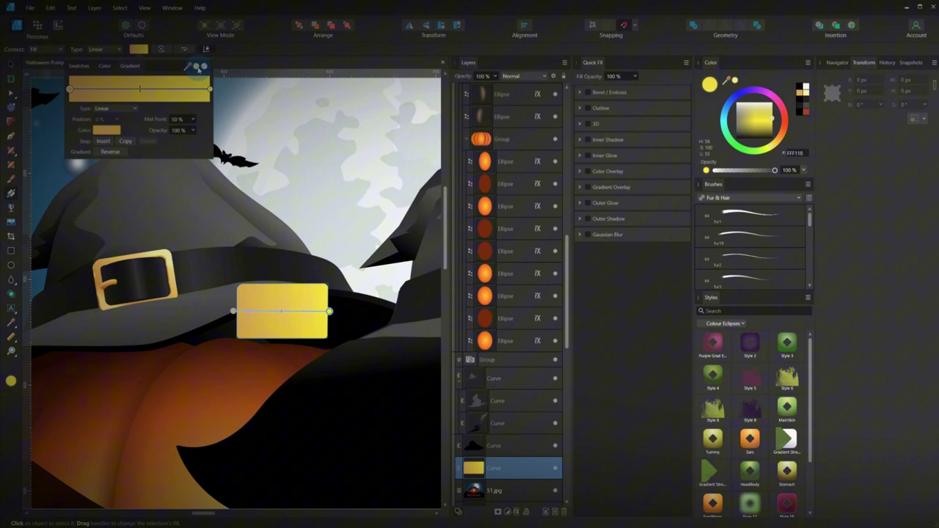
{"action": "left_click", "coordinate": [193, 67]}
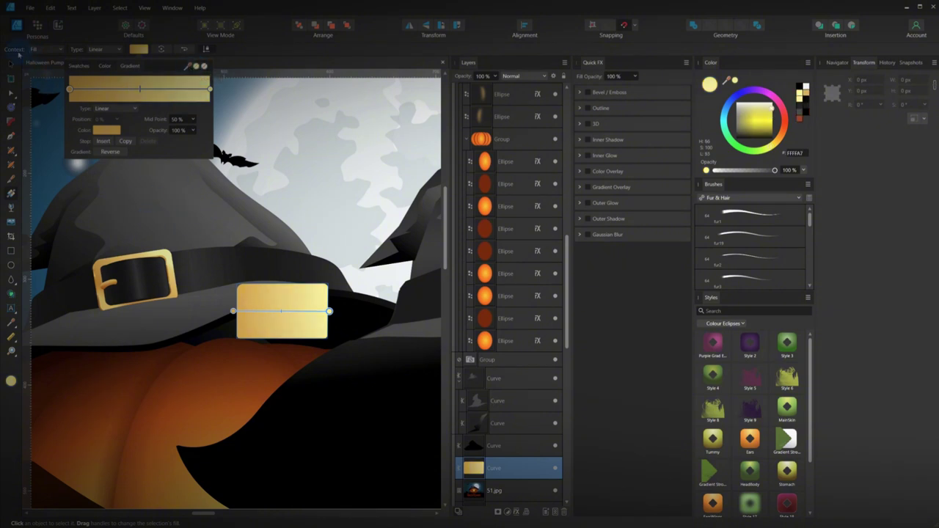
Step: Duplicate the gold rounded rectangle and shrink the copy to about 75.7 by 43 px, centred inside the original
{"action": "left_click", "coordinate": [10, 63]}
{"action": "left_click", "coordinate": [258, 299]}
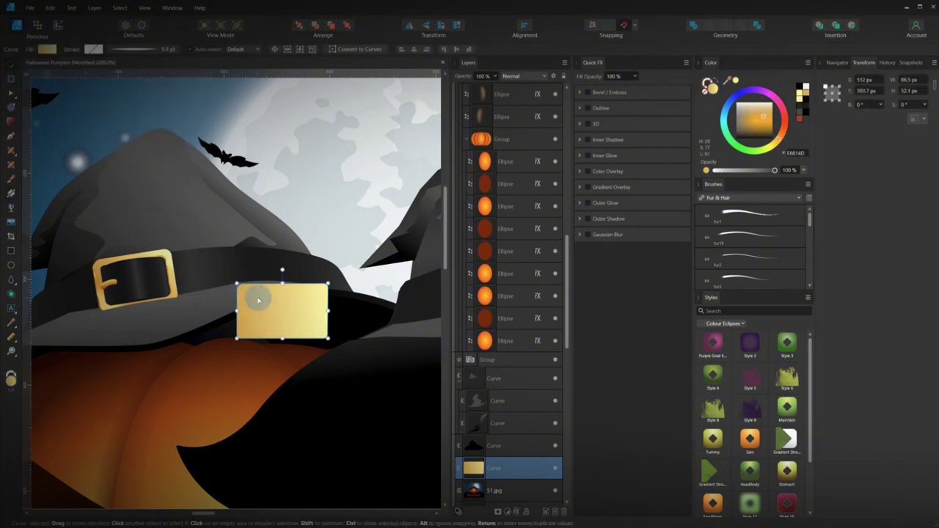
{"action": "key", "text": "ctrl+j"}
{"action": "left_click_drag", "start_coordinate": [327, 337], "coordinate": [319, 335]}
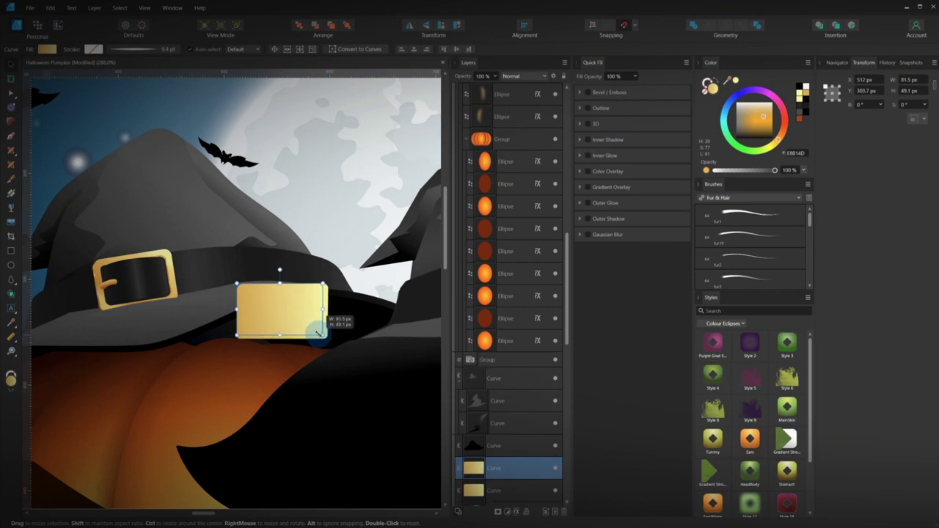
{"action": "left_click_drag", "start_coordinate": [279, 283], "coordinate": [279, 289]}
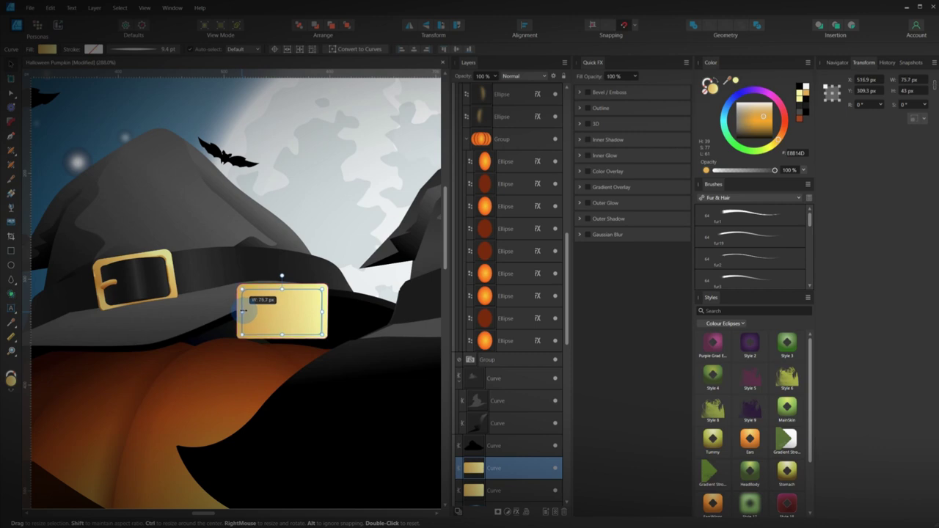
{"action": "left_click", "coordinate": [325, 296], "text": "shift"}
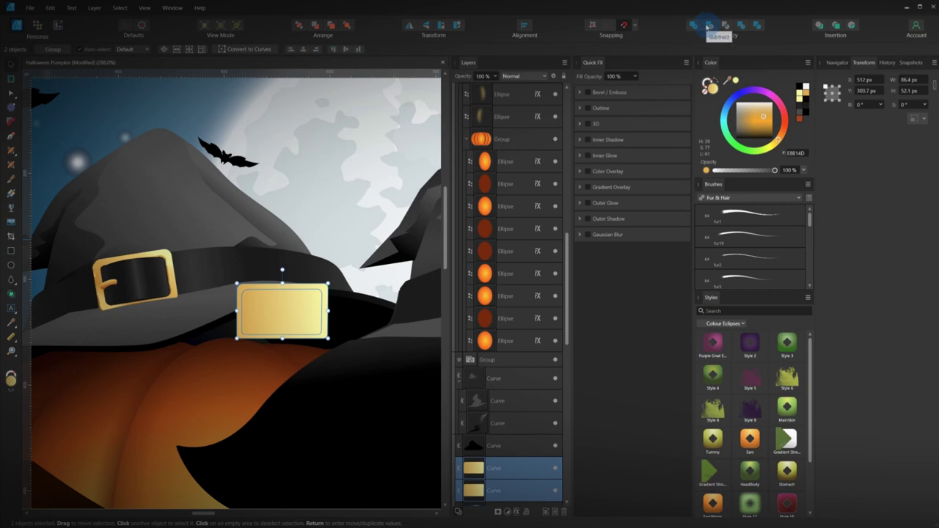
{"action": "left_click", "coordinate": [709, 25]}
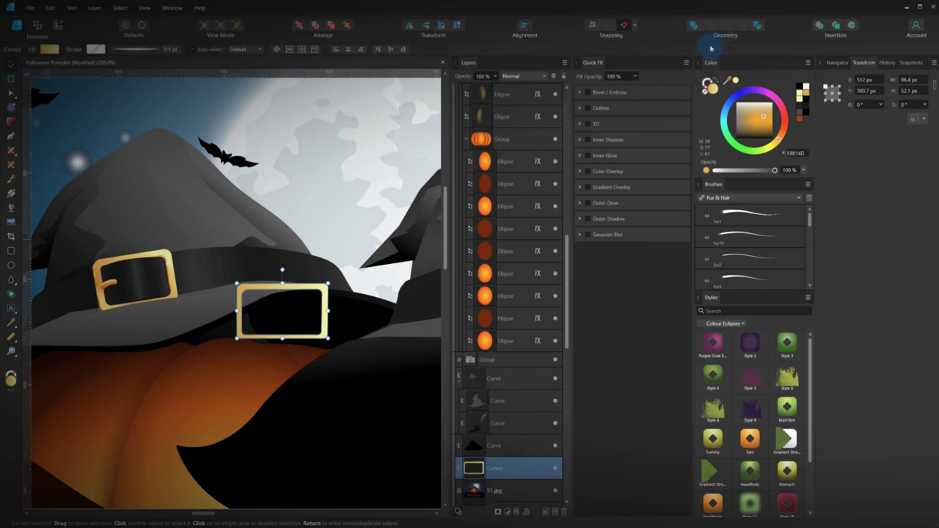
{"action": "key", "text": "ctrl+z"}
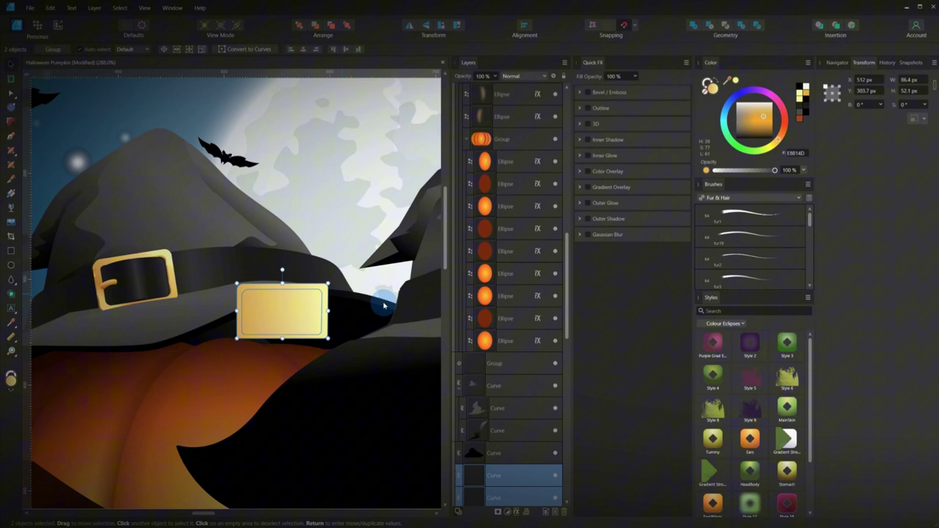
Step: Subtract the smaller rounded rectangle from the larger one to form a hollow gold buckle frame
{"action": "left_click", "coordinate": [385, 304]}
{"action": "left_click", "coordinate": [303, 311]}
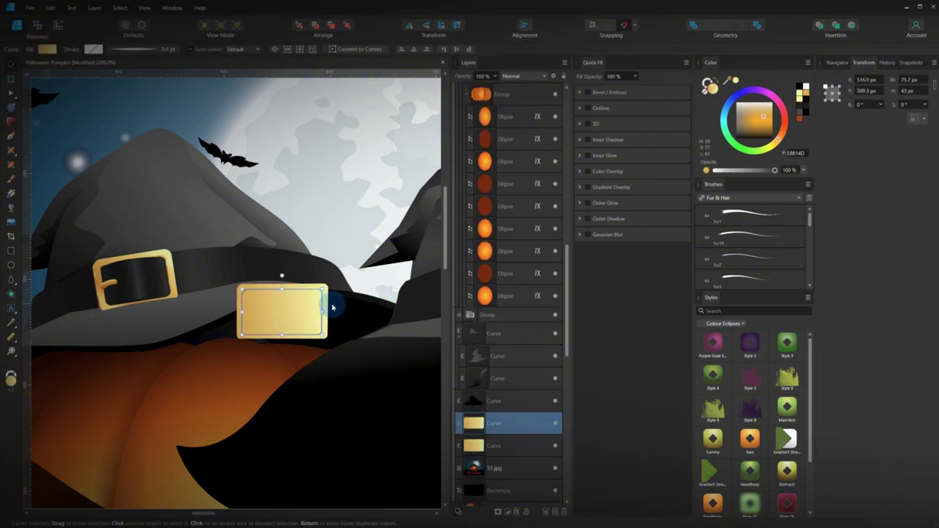
{"action": "left_click", "coordinate": [324, 304], "text": "shift"}
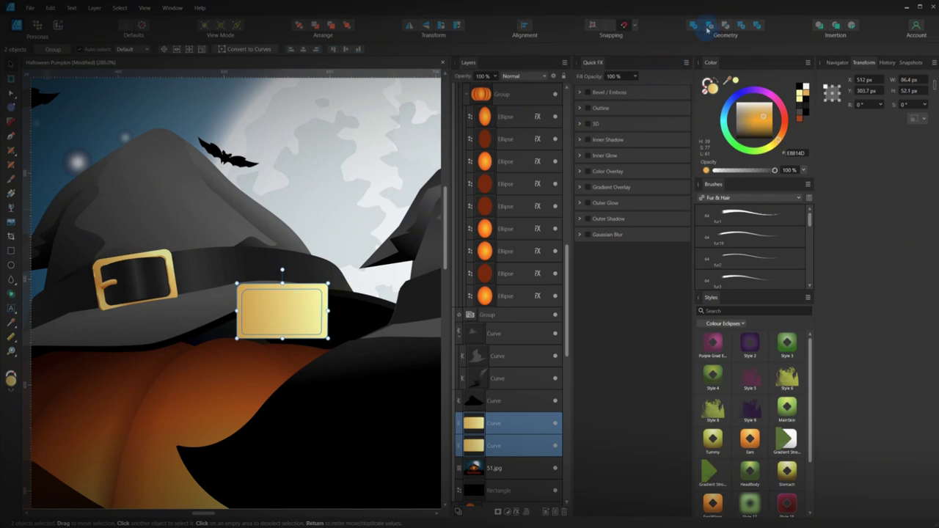
{"action": "left_click", "coordinate": [709, 28]}
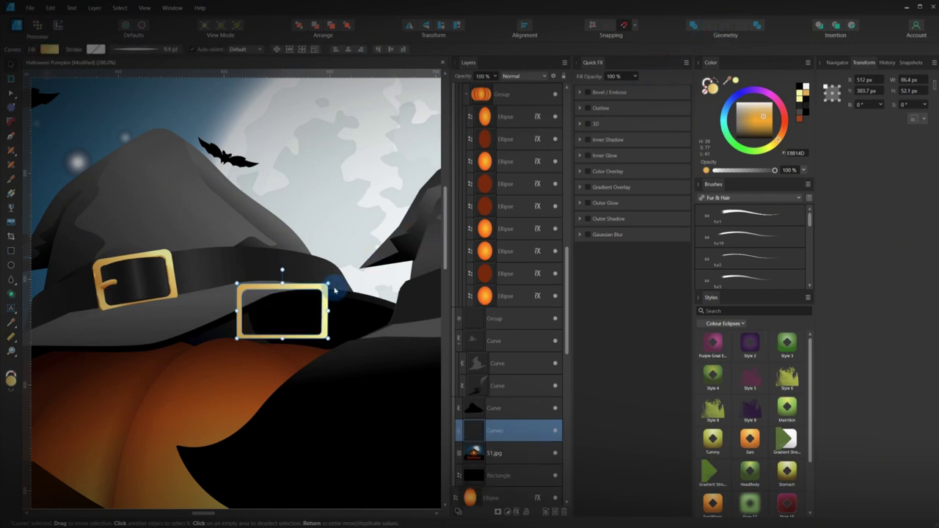
{"action": "scroll", "coordinate": [269, 360], "scroll_direction": "up", "scroll_amount": 2}
{"action": "left_click", "coordinate": [315, 324]}
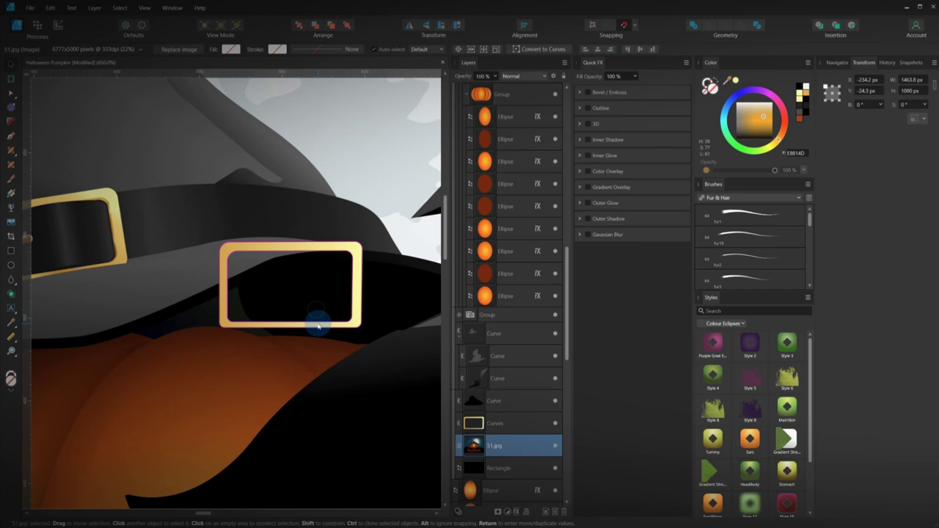
Step: Duplicate the hollow gold buckle frame and fill the copy with solid gold EAB54E sampled from the reference buckle
{"action": "scroll", "coordinate": [312, 342], "scroll_direction": "up", "scroll_amount": 2}
{"action": "scroll", "coordinate": [279, 335], "scroll_direction": "right", "scroll_amount": 4}
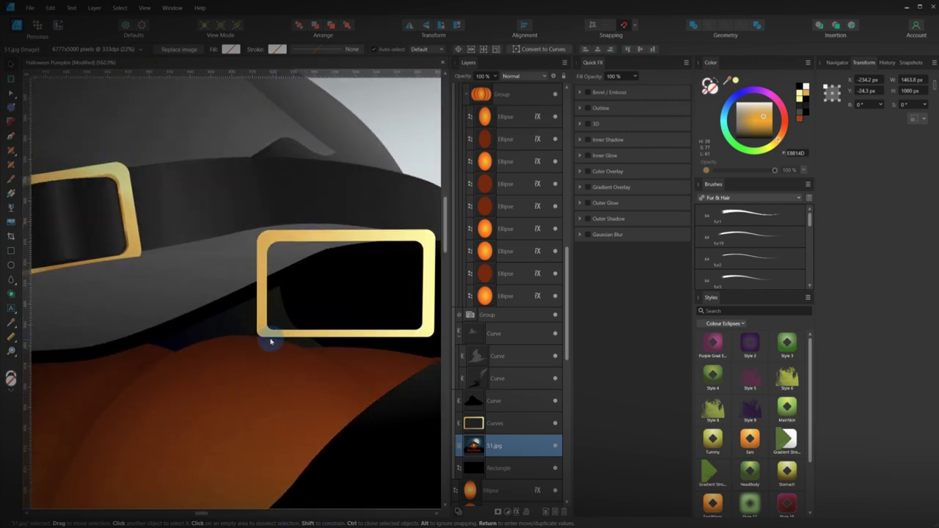
{"action": "left_click", "coordinate": [300, 231]}
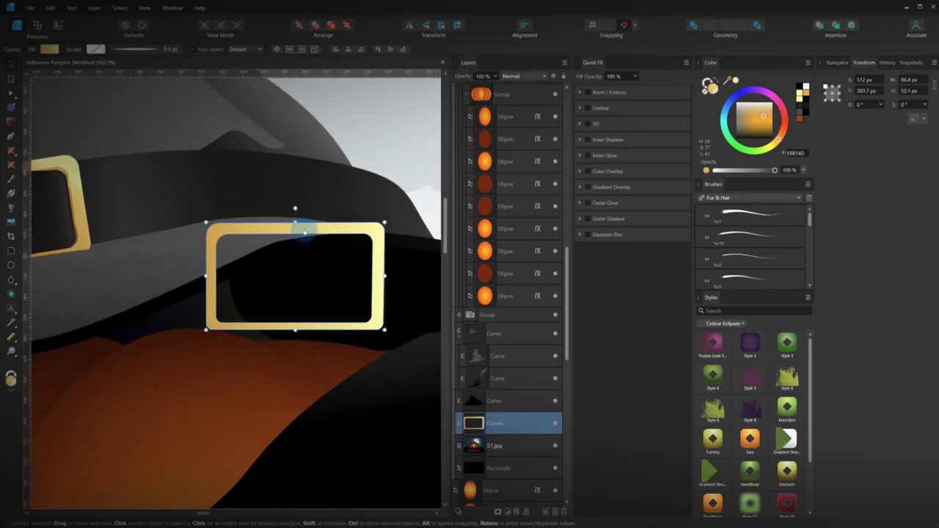
{"action": "key", "text": "ctrl+j"}
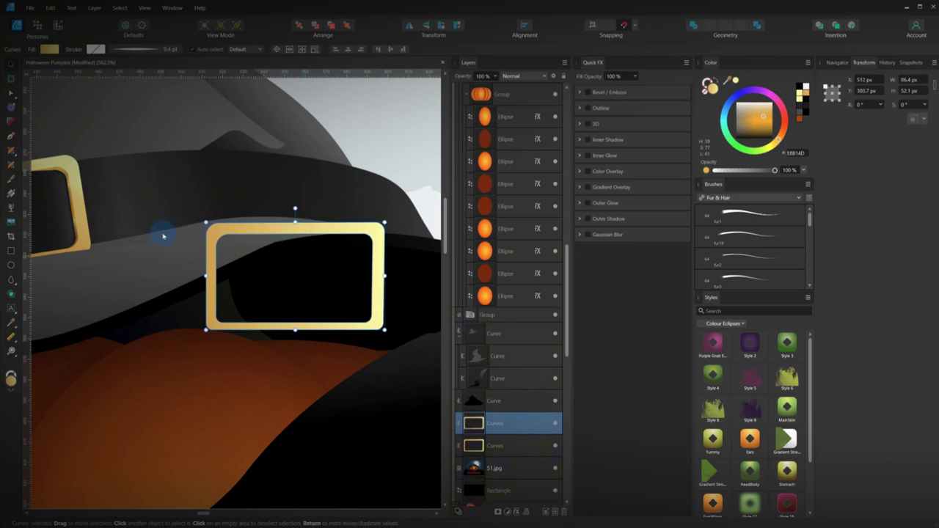
{"action": "key", "text": "i"}
{"action": "left_click", "coordinate": [58, 168]}
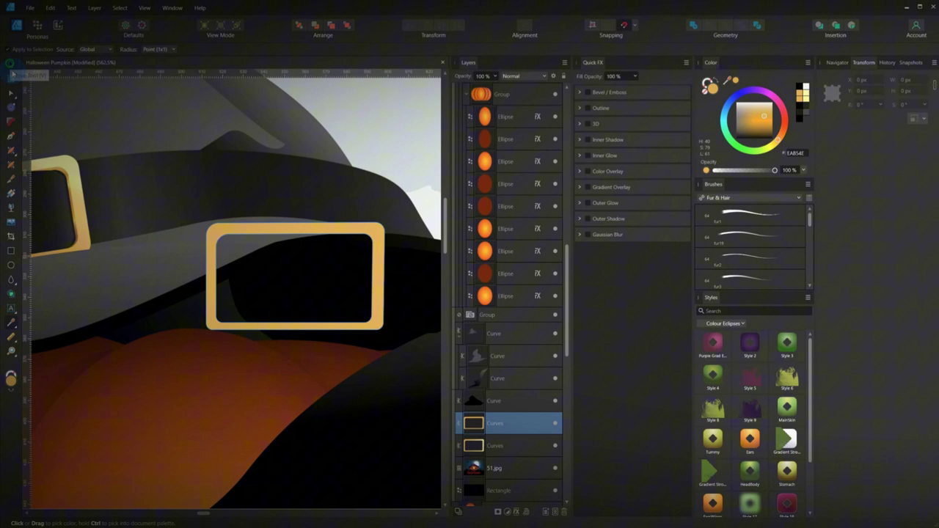
Step: Nest the solid gold copy inside the original gradient buckle frame so that it is clipped by it
{"action": "left_click", "coordinate": [12, 70]}
{"action": "left_click_drag", "start_coordinate": [63, 176], "coordinate": [64, 182]}
{"action": "left_click", "coordinate": [278, 231]}
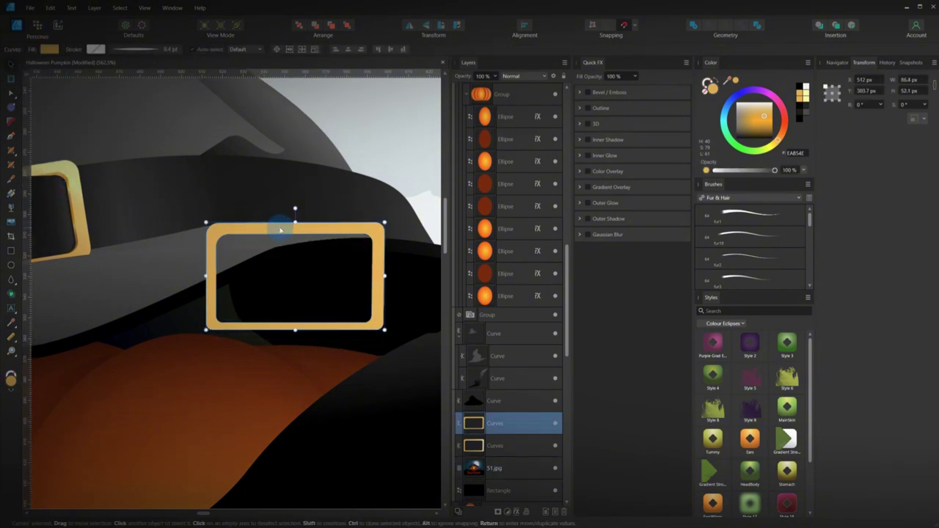
{"action": "key", "text": "Delete"}
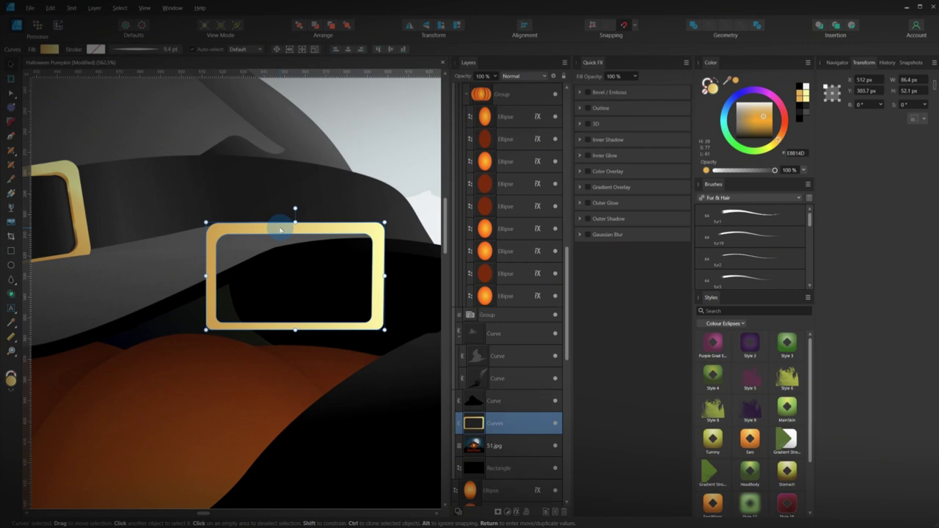
{"action": "key", "text": "ctrl+z"}
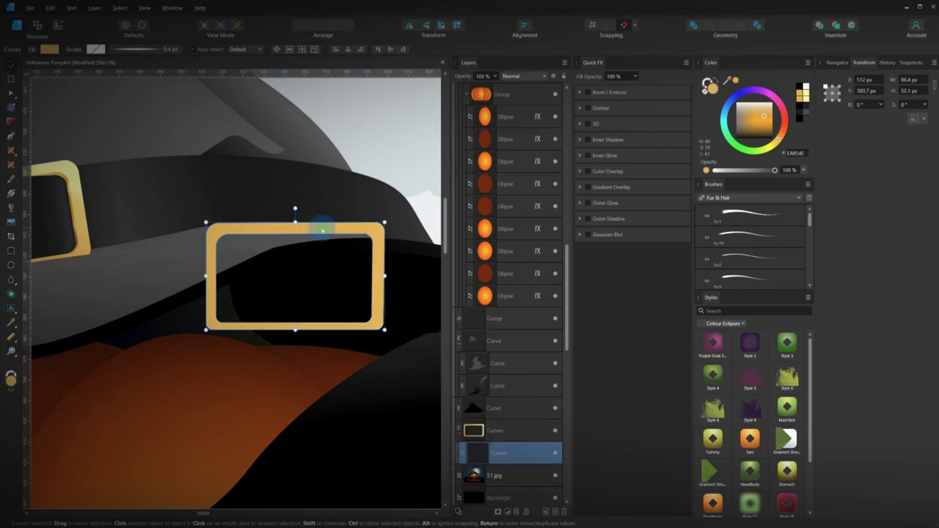
Step: Offset the nested gold copy slightly down and to the left and reduce its height to about 44.6 px to form inner shading
{"action": "left_click_drag", "start_coordinate": [322, 230], "coordinate": [314, 237]}
{"action": "scroll", "coordinate": [272, 272], "scroll_direction": "down", "scroll_amount": 3}
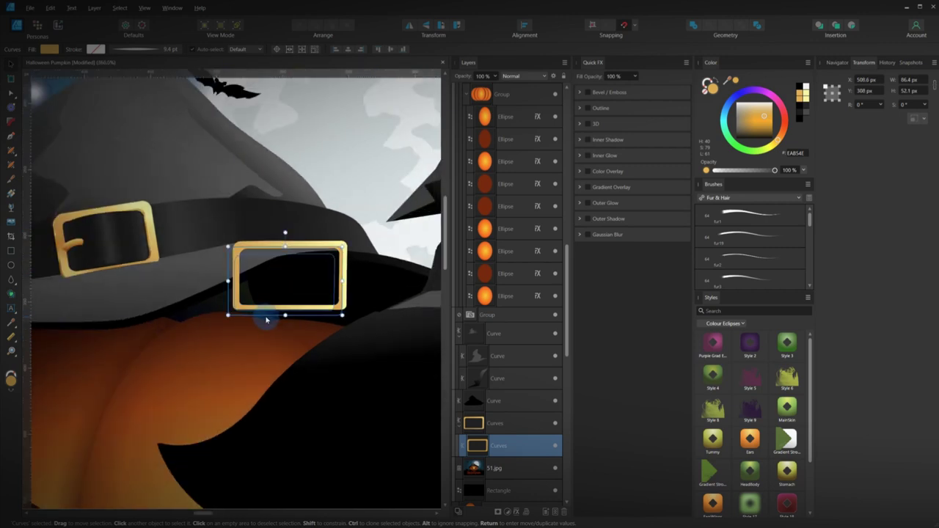
{"action": "left_click_drag", "start_coordinate": [284, 315], "coordinate": [283, 304]}
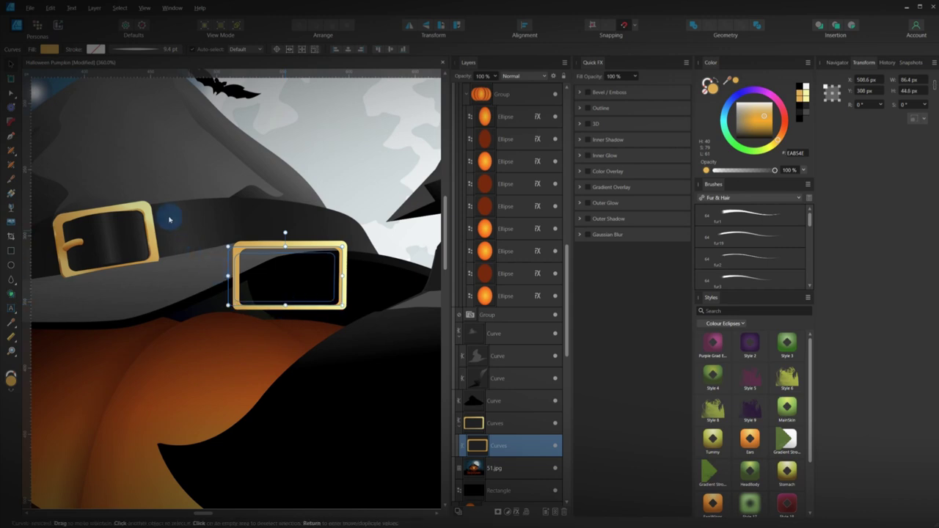
{"action": "scroll", "coordinate": [293, 290], "scroll_direction": "up", "scroll_amount": 3}
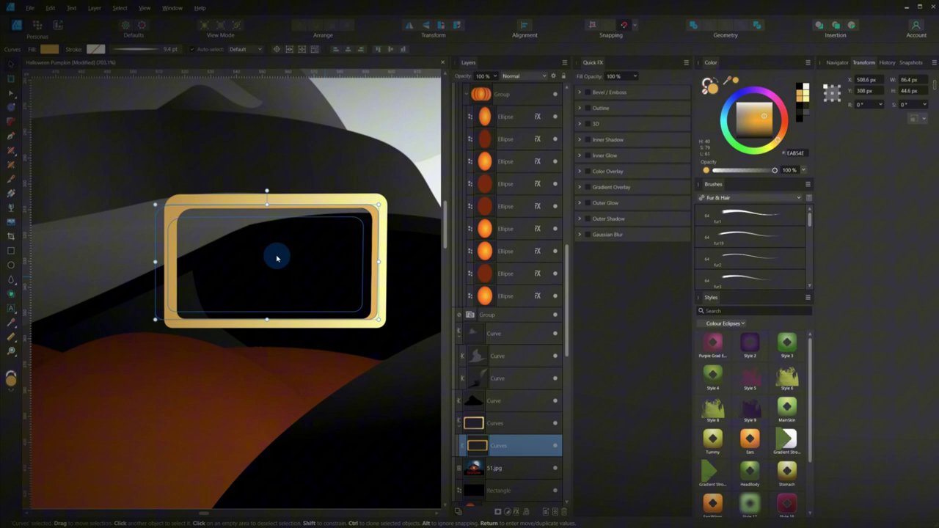
{"action": "left_click", "coordinate": [297, 336]}
{"action": "scroll", "coordinate": [304, 367], "scroll_direction": "down", "scroll_amount": 3}
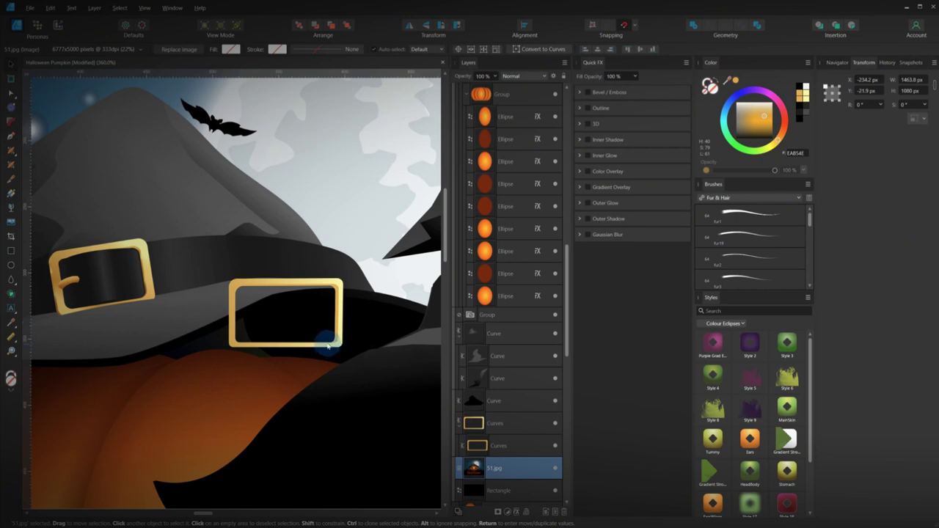
Step: Draw a gold ellipse about 23.9 by 12.2 px just below the reference buckle and convert it to curves
{"action": "left_click", "coordinate": [13, 285]}
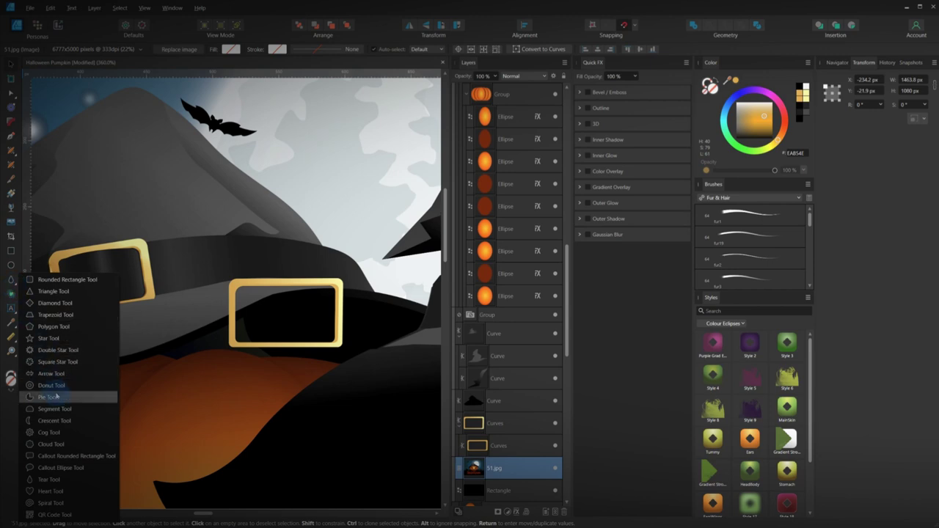
{"action": "left_click", "coordinate": [16, 265]}
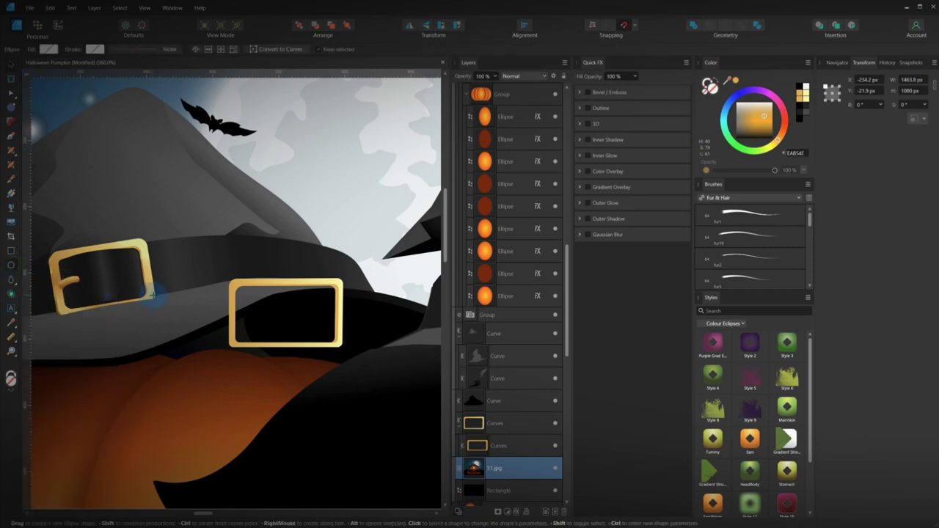
{"action": "left_click_drag", "start_coordinate": [162, 306], "coordinate": [196, 314]}
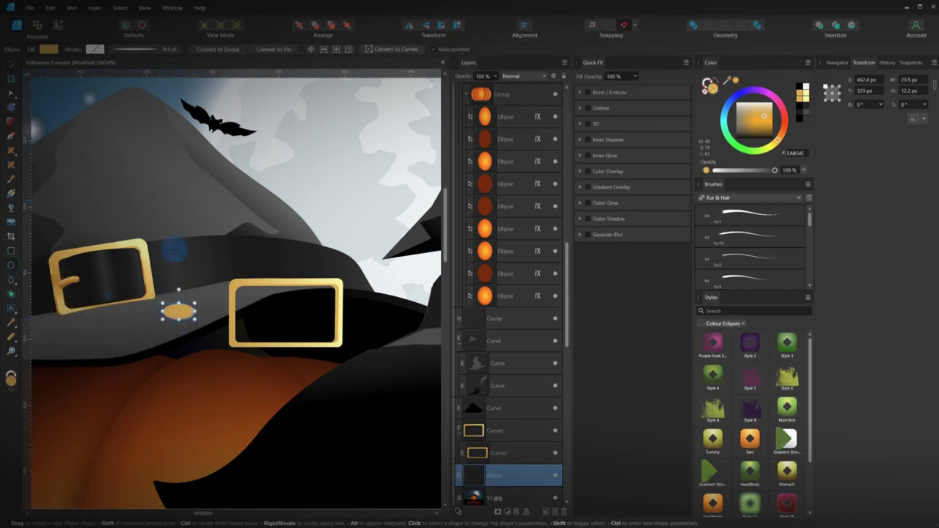
{"action": "right_click", "coordinate": [192, 314]}
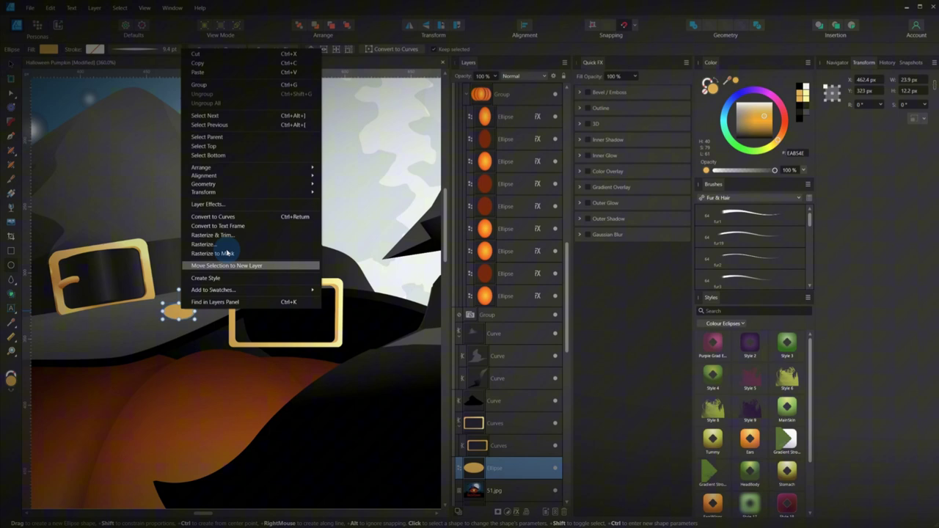
{"action": "left_click", "coordinate": [213, 217]}
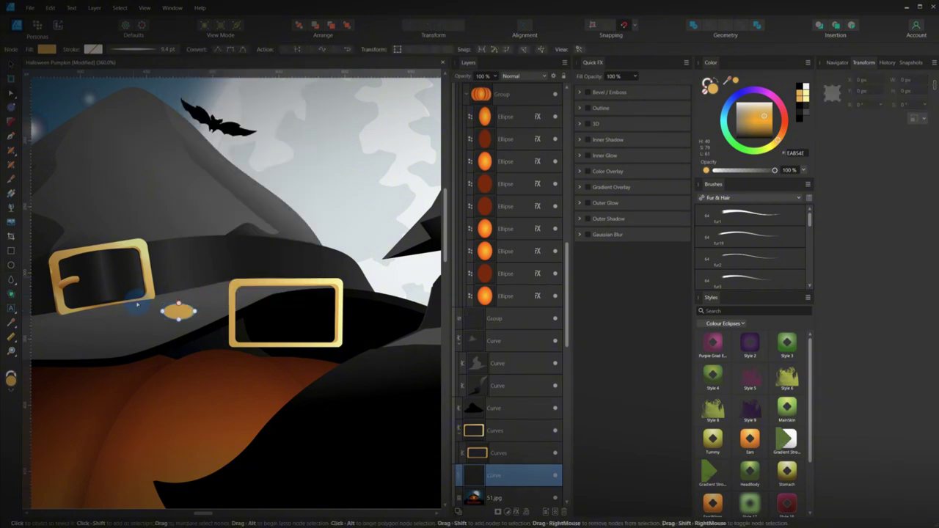
Step: Pull the ellipse's bottom node upward to form an arched buckle prong about 8 px tall
{"action": "scroll", "coordinate": [164, 262], "scroll_direction": "up", "scroll_amount": 1}
{"action": "left_click_drag", "start_coordinate": [183, 334], "coordinate": [184, 308]}
{"action": "scroll", "coordinate": [184, 327], "scroll_direction": "up", "scroll_amount": 2}
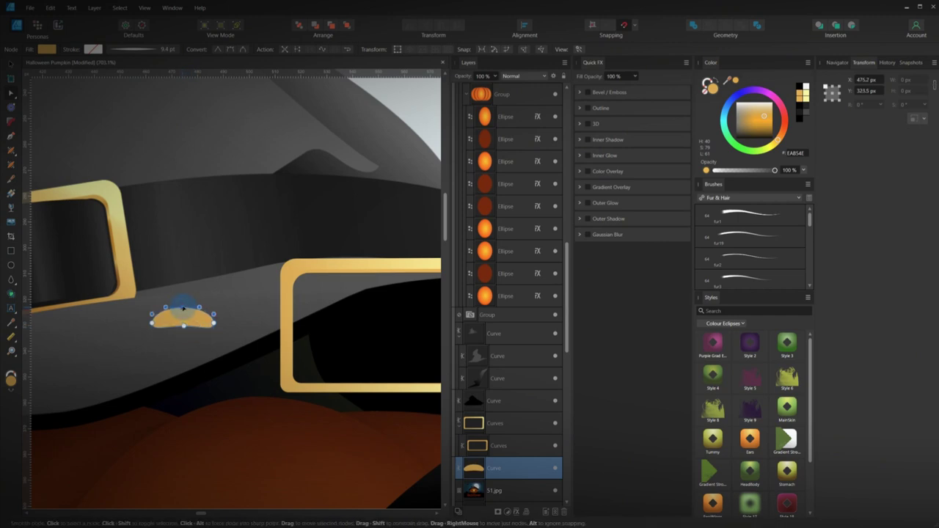
{"action": "left_click", "coordinate": [13, 65]}
{"action": "left_click_drag", "start_coordinate": [125, 229], "coordinate": [289, 221]}
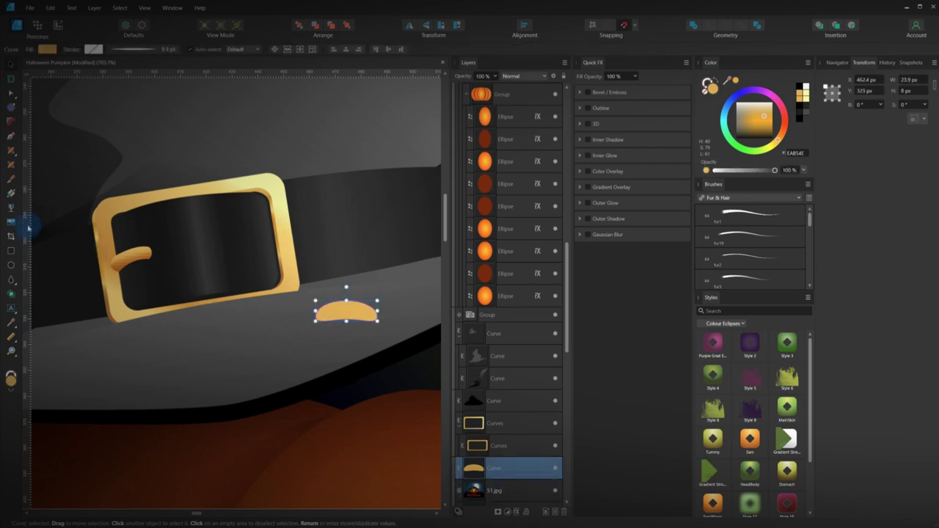
Step: Apply a vertical linear gradient to the prong, running from light gold at its upper edge to darker gold at its lower edge
{"action": "left_click", "coordinate": [10, 195]}
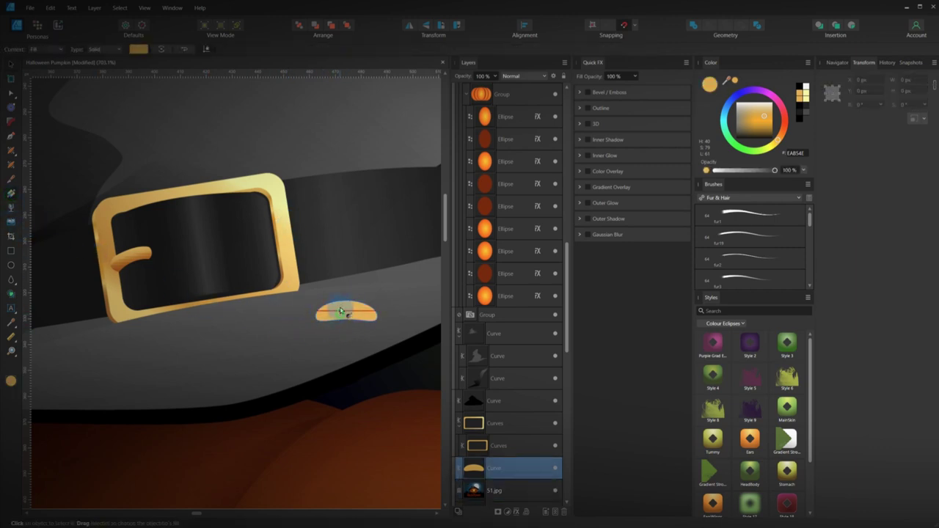
{"action": "left_click_drag", "start_coordinate": [347, 321], "coordinate": [346, 303]}
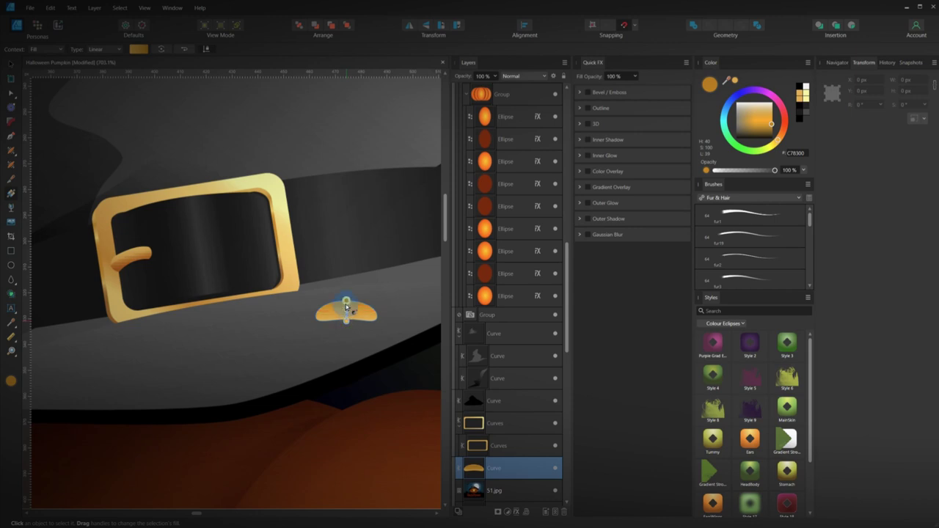
{"action": "scroll", "coordinate": [339, 328], "scroll_direction": "up", "scroll_amount": 3}
{"action": "key", "text": "ctrl+z"}
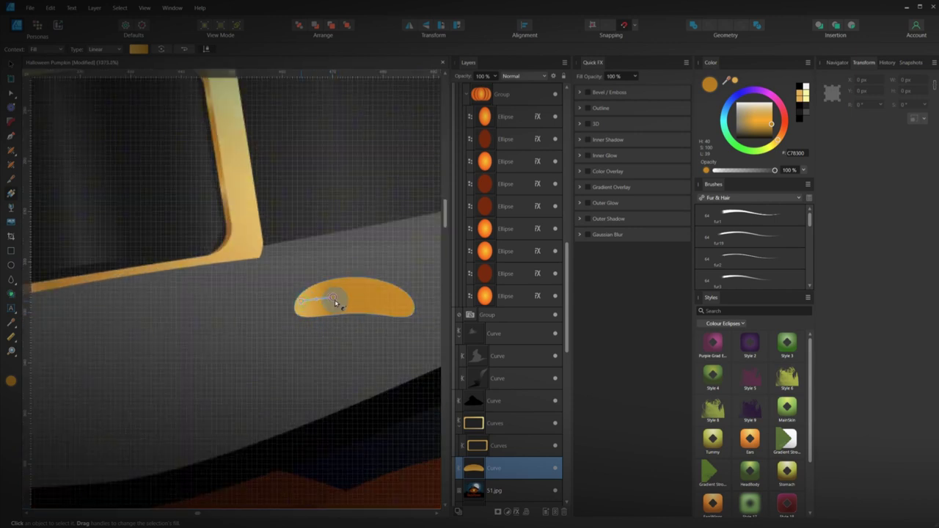
{"action": "left_click_drag", "start_coordinate": [341, 284], "coordinate": [342, 311]}
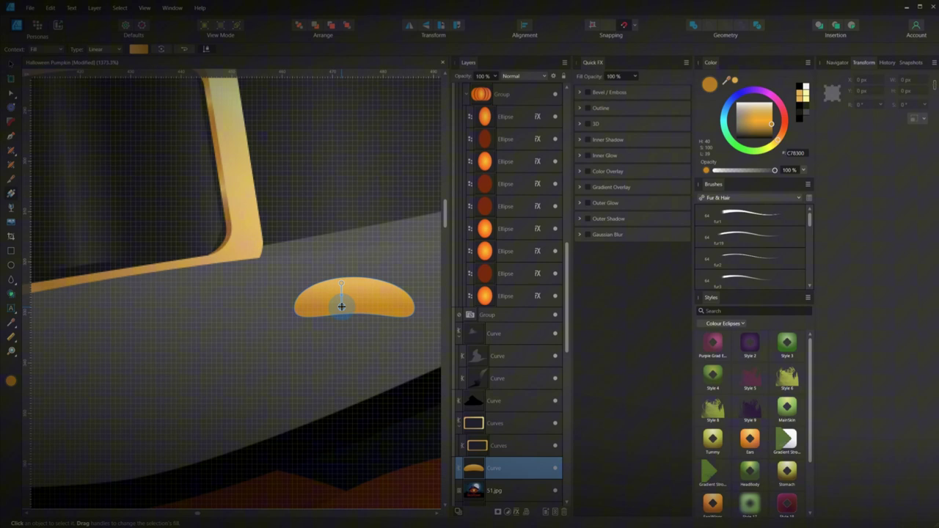
Step: Add stops at 60% and 72% to the prong's gradient, setting the 60% stop to gold EAB54E
{"action": "left_click", "coordinate": [138, 49]}
{"action": "left_click", "coordinate": [175, 89]}
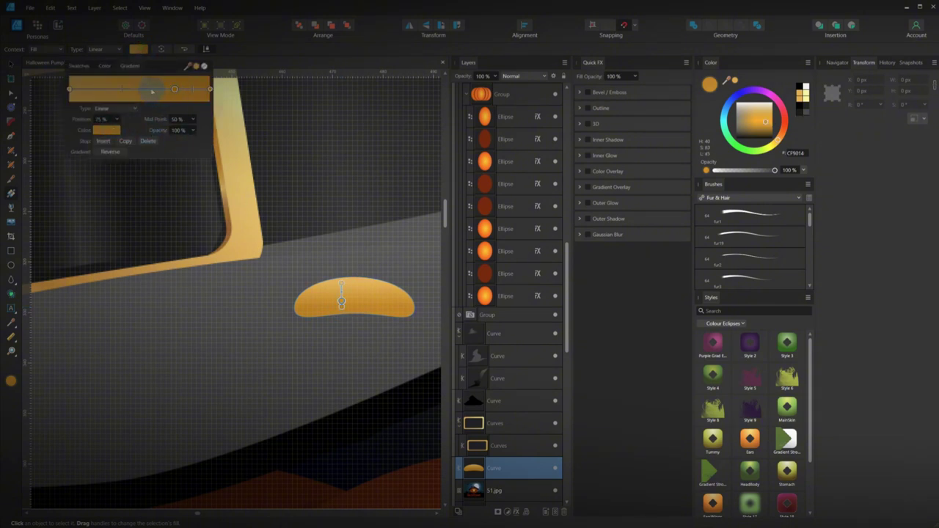
{"action": "left_click", "coordinate": [117, 130]}
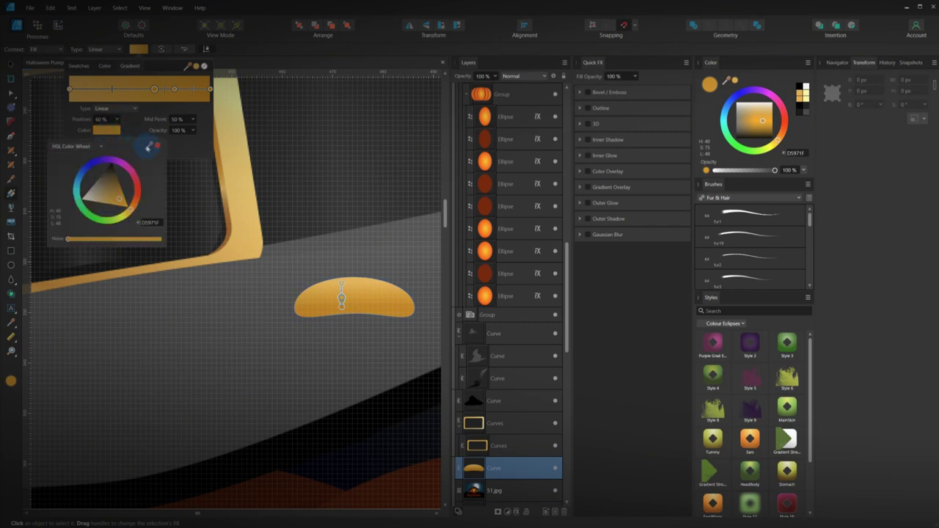
{"action": "left_click_drag", "start_coordinate": [149, 145], "coordinate": [333, 282]}
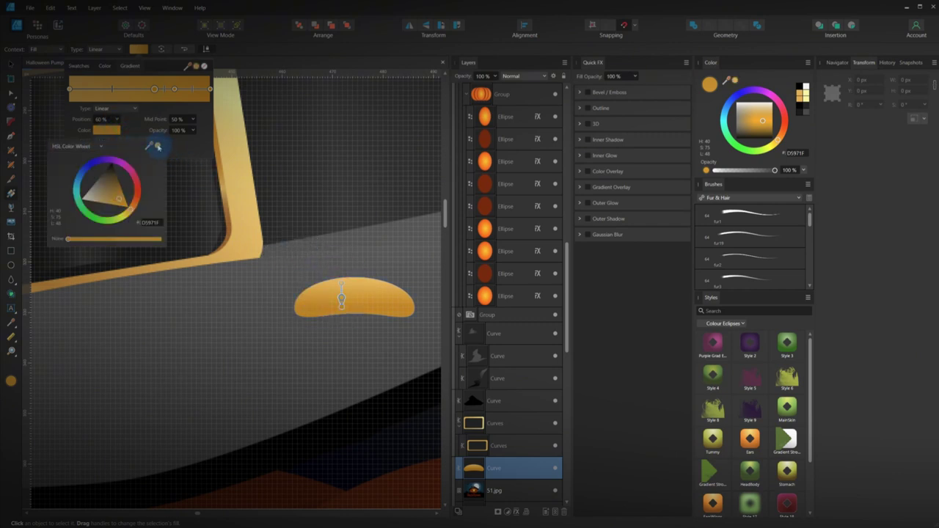
{"action": "left_click", "coordinate": [156, 146]}
{"action": "left_click", "coordinate": [173, 90]}
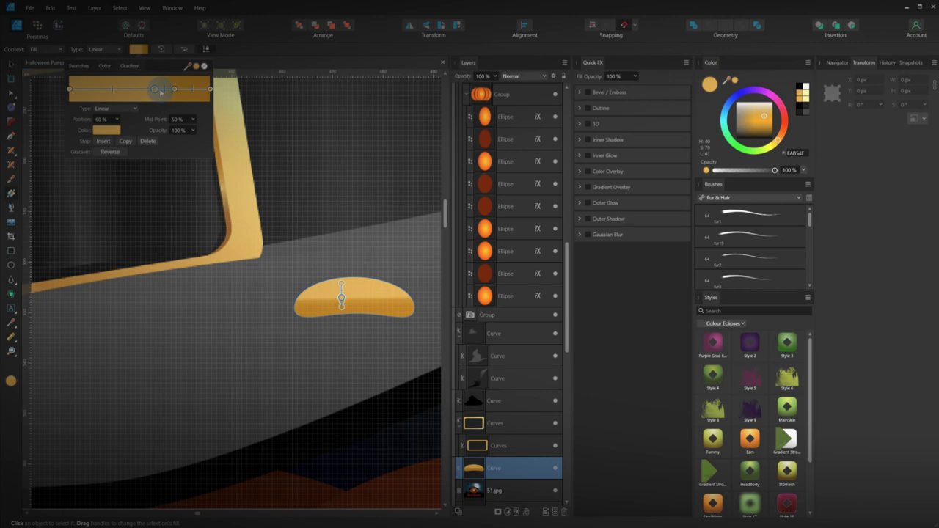
{"action": "left_click", "coordinate": [174, 88]}
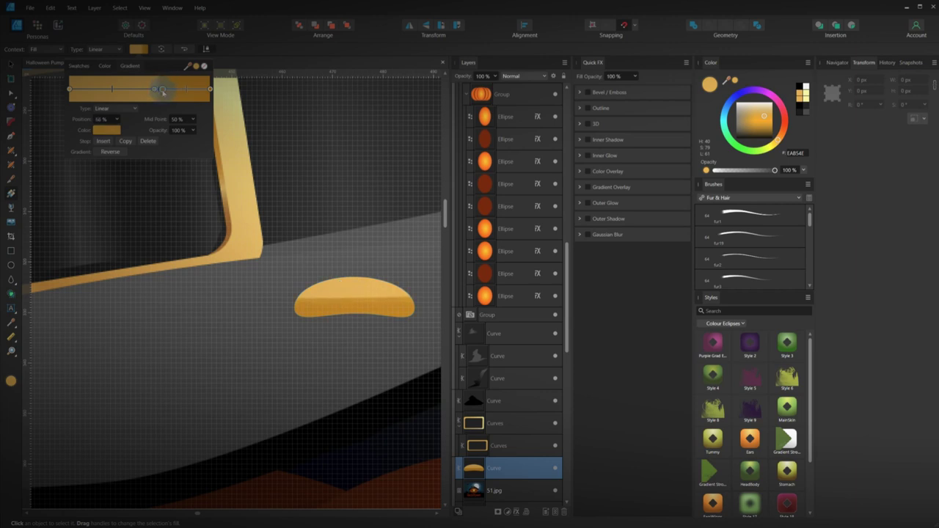
{"action": "scroll", "coordinate": [234, 308], "scroll_direction": "down", "scroll_amount": 4}
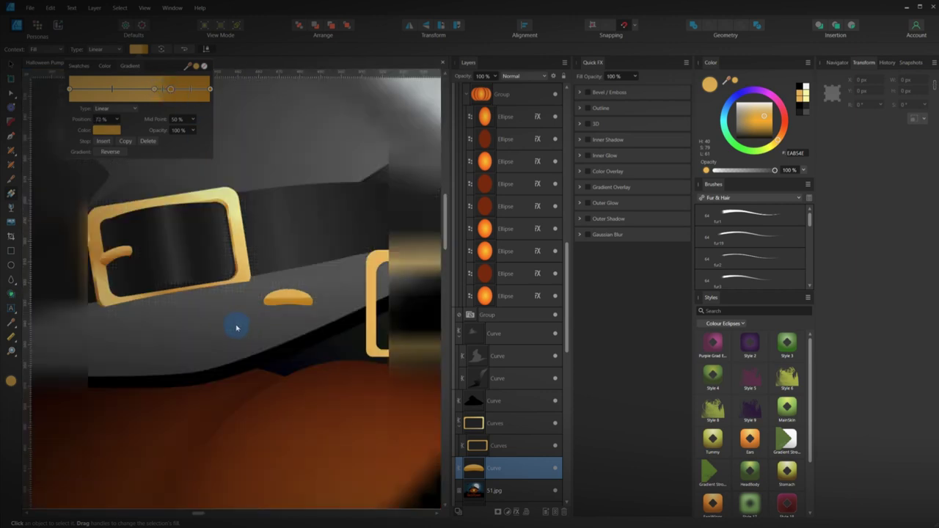
{"action": "scroll", "coordinate": [294, 300], "scroll_direction": "up", "scroll_amount": 4}
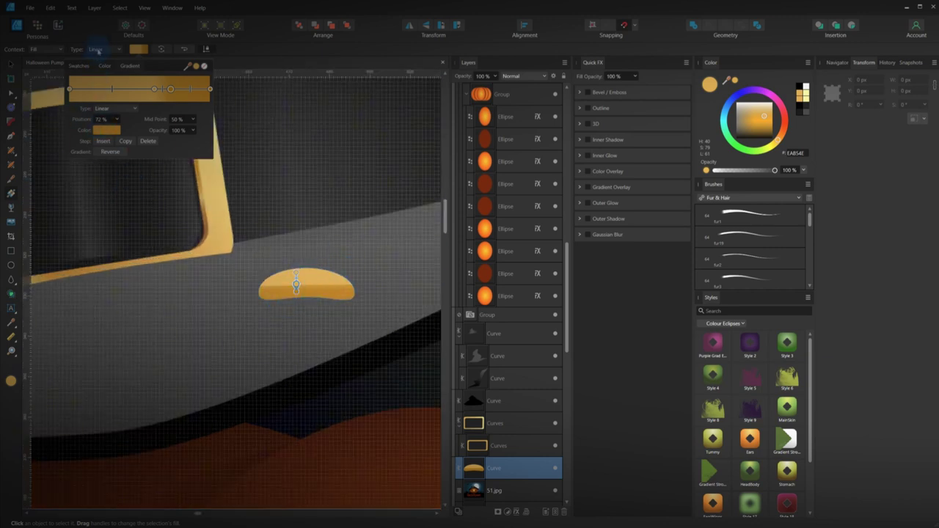
Step: Change the prong's gradient type to elliptical
{"action": "left_click", "coordinate": [110, 50]}
{"action": "left_click", "coordinate": [111, 97]}
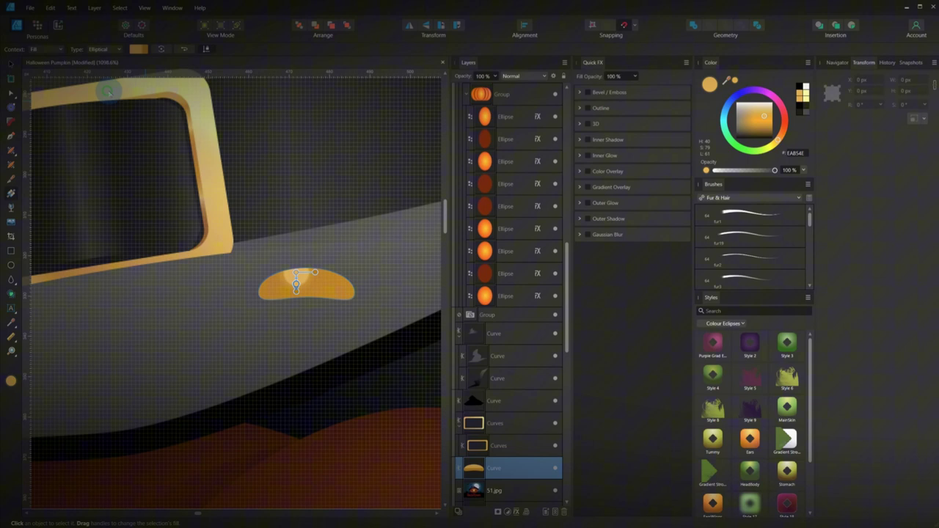
{"action": "scroll", "coordinate": [306, 274], "scroll_direction": "down", "scroll_amount": 4}
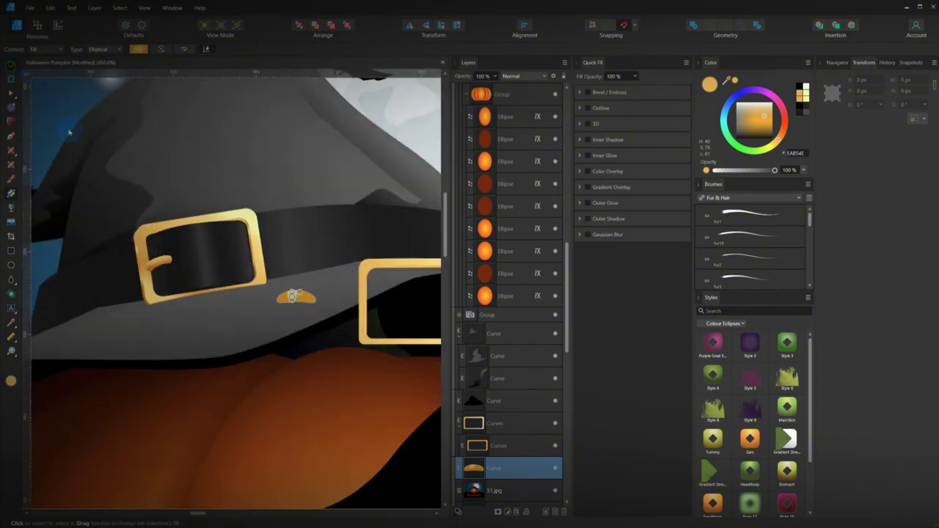
Step: Move the prong slightly down and to the left, to about X 459.5 and Y 325.8 px, and duplicate it
{"action": "key", "text": "v"}
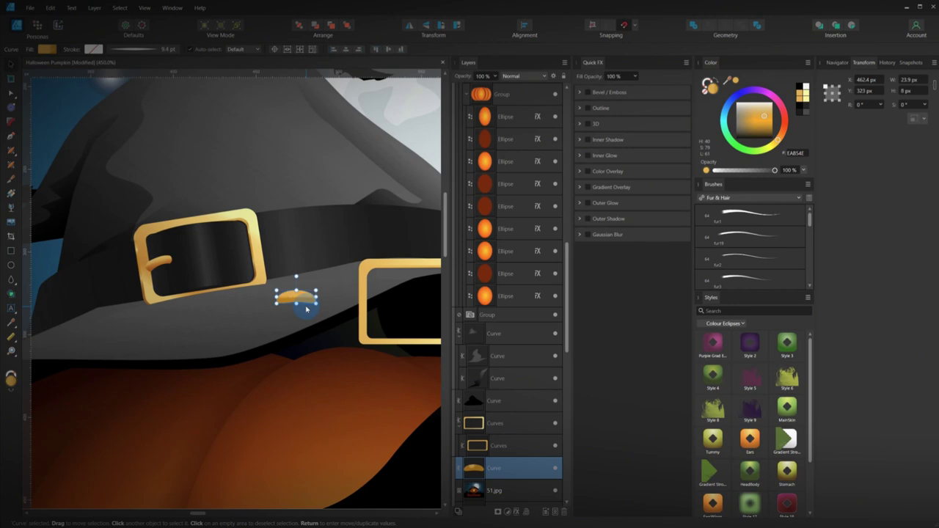
{"action": "left_click_drag", "start_coordinate": [306, 309], "coordinate": [301, 307]}
{"action": "key", "text": "a"}
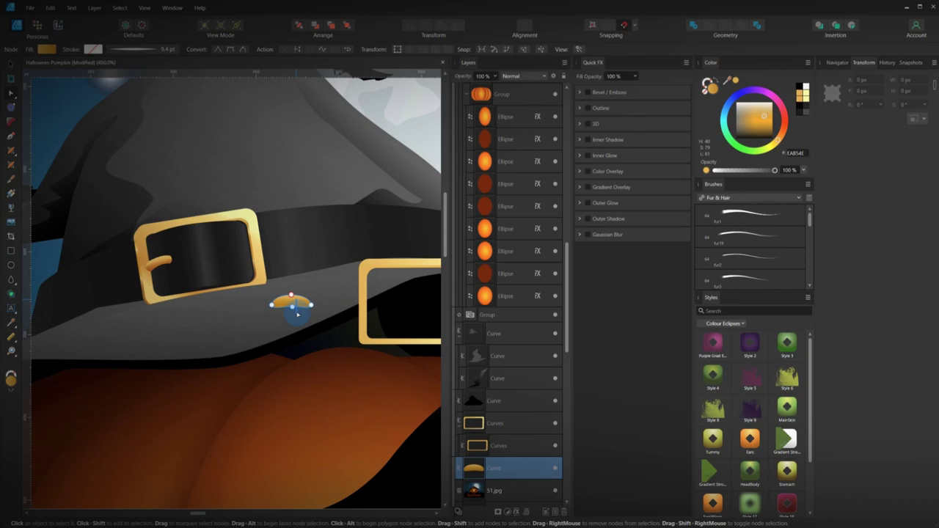
{"action": "left_click", "coordinate": [11, 66]}
{"action": "scroll", "coordinate": [283, 320], "scroll_direction": "up", "scroll_amount": 2}
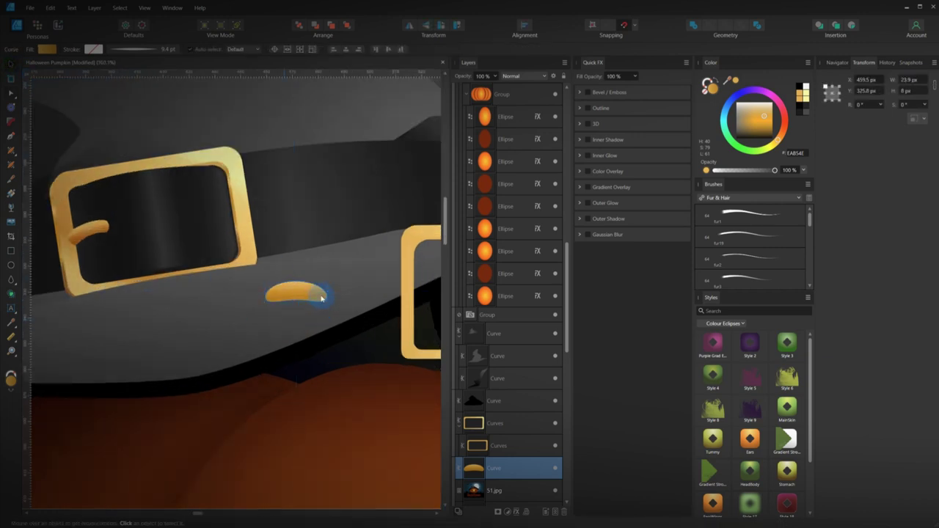
{"action": "key", "text": "ctrl+j"}
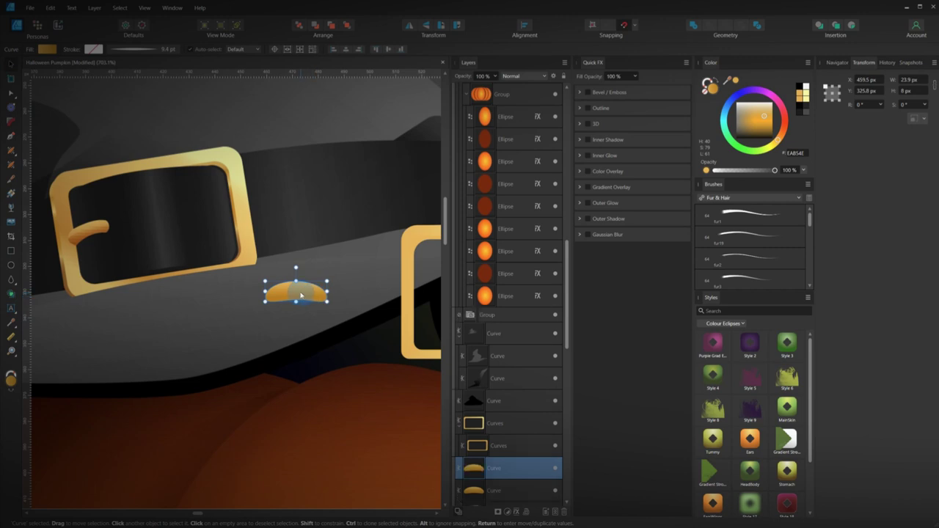
Step: Undo the separate duplicate, nest a copy of the prong inside the original and move it down to about Y 329.7 px
{"action": "key", "text": "ctrl+z"}
{"action": "key", "text": "ctrl+alt+v"}
{"action": "left_click_drag", "start_coordinate": [299, 297], "coordinate": [299, 307]}
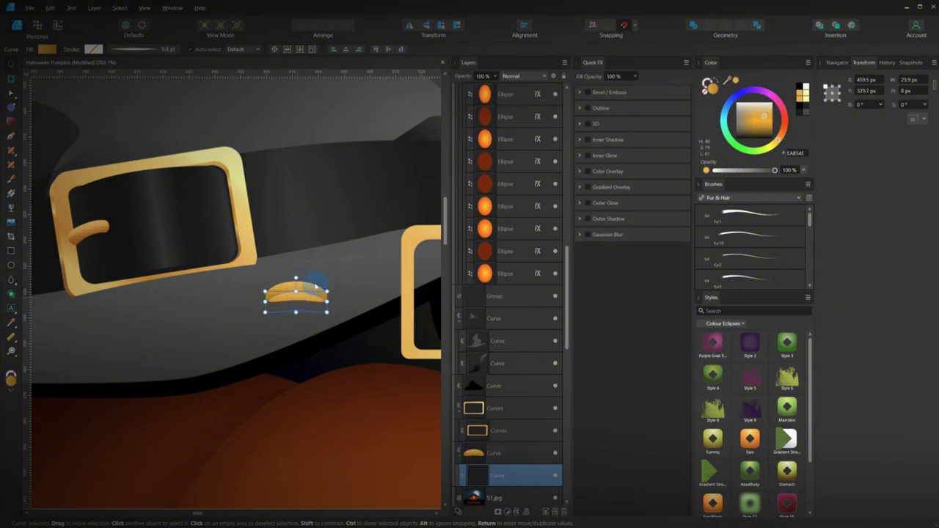
Step: Darken the nested copy's fill to 916C25 and widen the copy on both sides to about 30.4 px
{"action": "left_click_drag", "start_coordinate": [764, 116], "coordinate": [758, 127]}
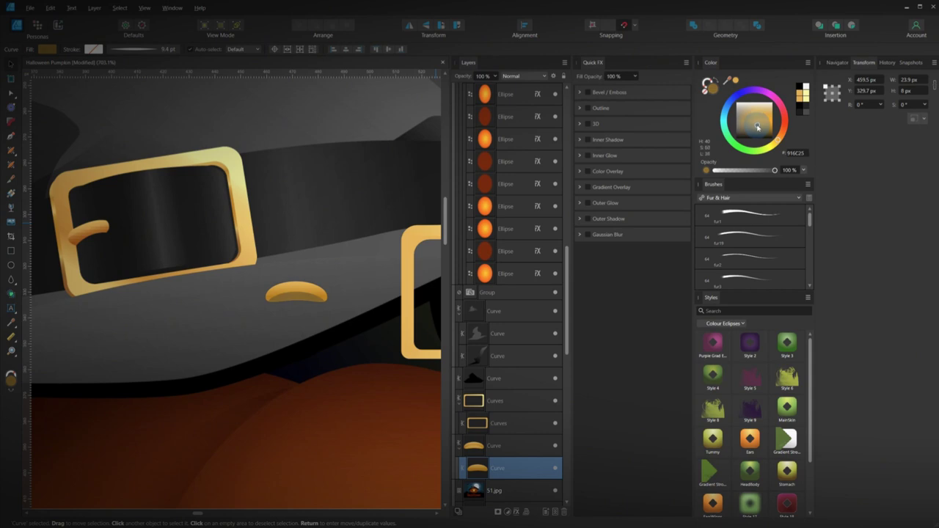
{"action": "left_click_drag", "start_coordinate": [265, 302], "coordinate": [256, 301]}
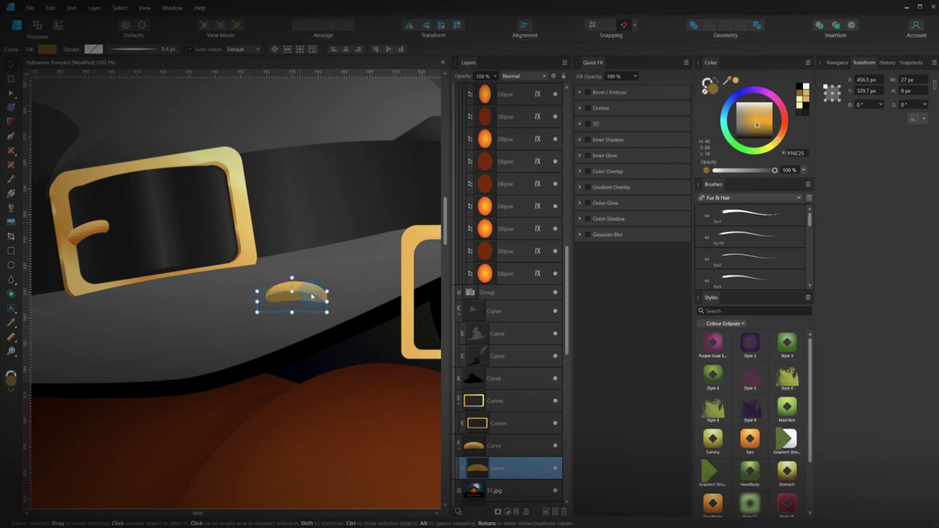
{"action": "left_click_drag", "start_coordinate": [328, 301], "coordinate": [341, 301]}
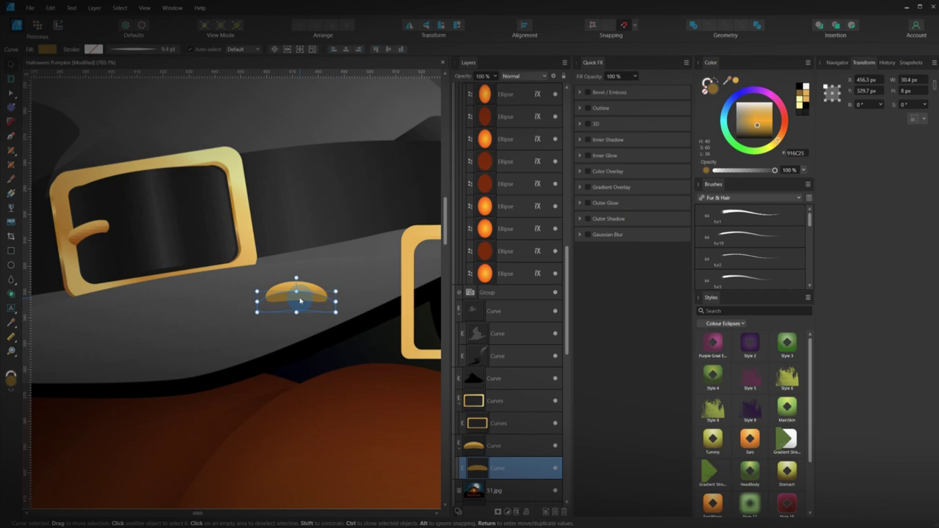
Step: Recolour the nested shading shape to orange-brown BF6513, sampled from the dark underside of the reference buckle's prong
{"action": "key", "text": "i"}
{"action": "left_click", "coordinate": [79, 235]}
{"action": "left_click", "coordinate": [76, 238]}
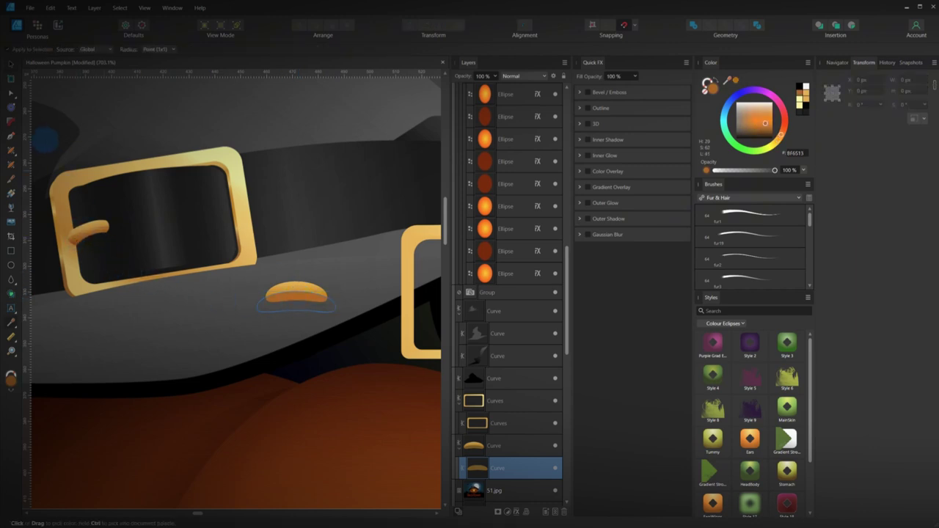
{"action": "left_click", "coordinate": [10, 64]}
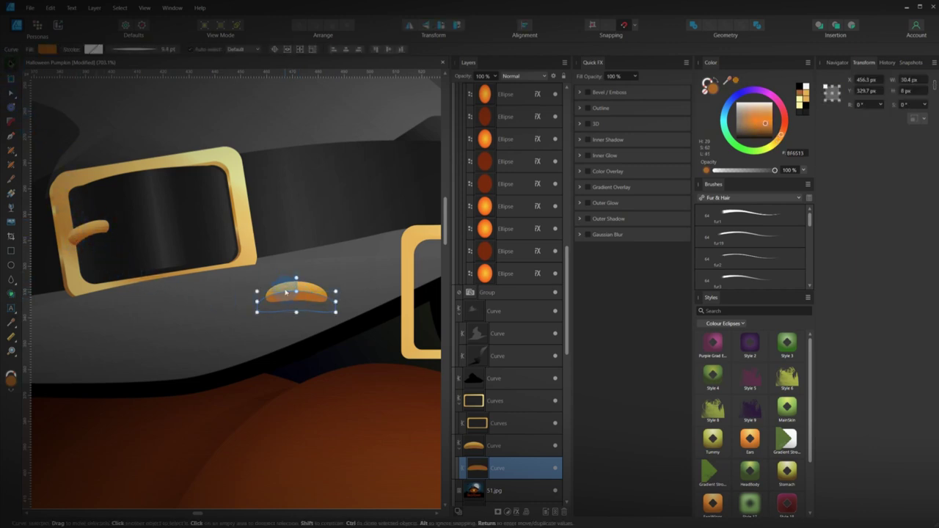
Step: Stretch the nested shading shape upward to about 9.6 px high and apply a 0.2 px Gaussian Blur to it
{"action": "left_click_drag", "start_coordinate": [298, 287], "coordinate": [296, 285]}
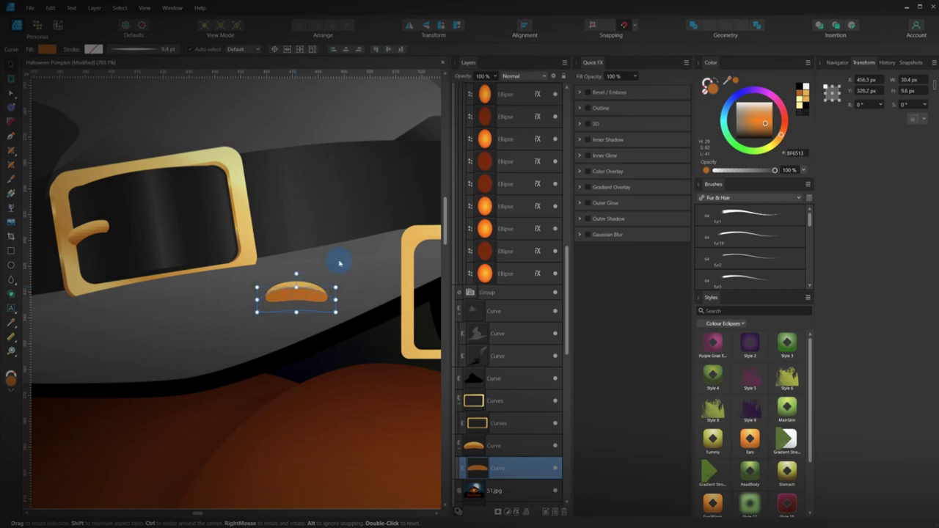
{"action": "left_click", "coordinate": [594, 234]}
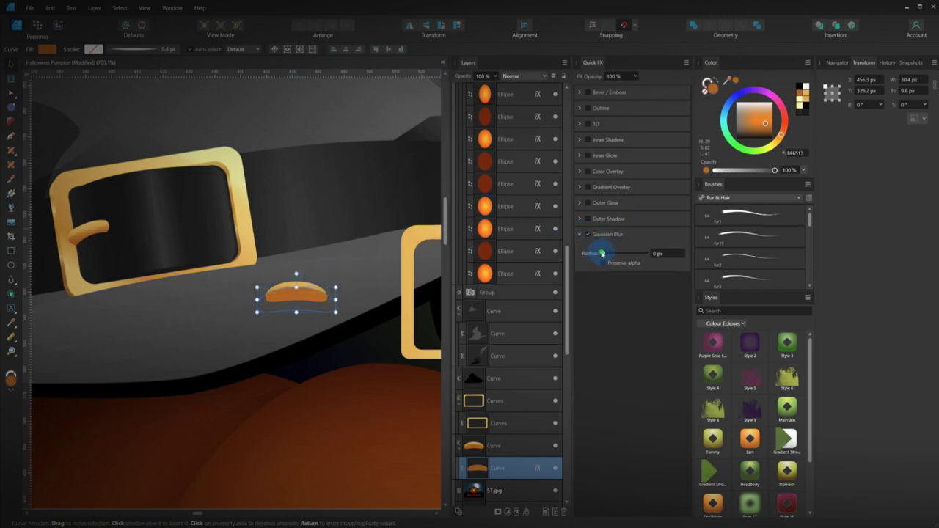
{"action": "left_click_drag", "start_coordinate": [602, 253], "coordinate": [604, 253]}
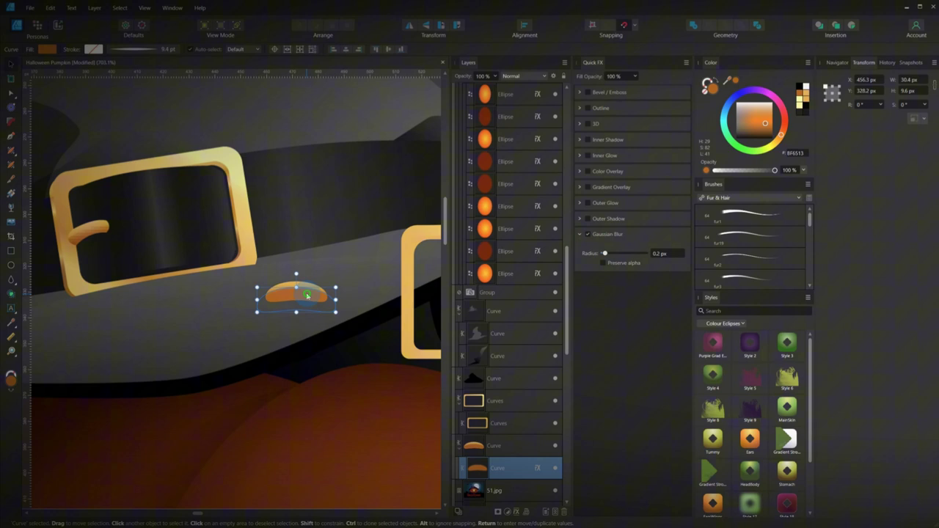
Step: Bring the prong to the front and place it on the new buckle frame's left side, at about X 513.9 and Y 324.1 px
{"action": "left_click_drag", "start_coordinate": [308, 299], "coordinate": [431, 292]}
{"action": "left_click", "coordinate": [355, 300]}
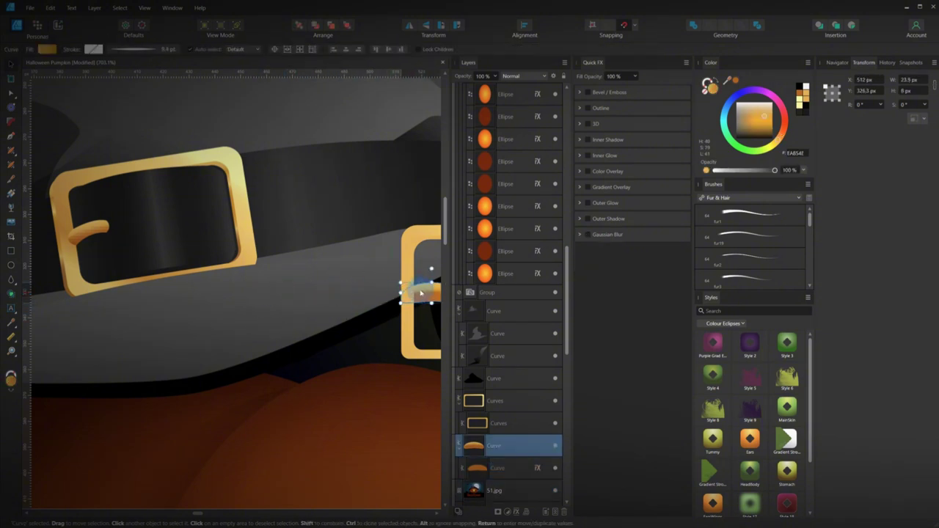
{"action": "key", "text": "ctrl+shift+]"}
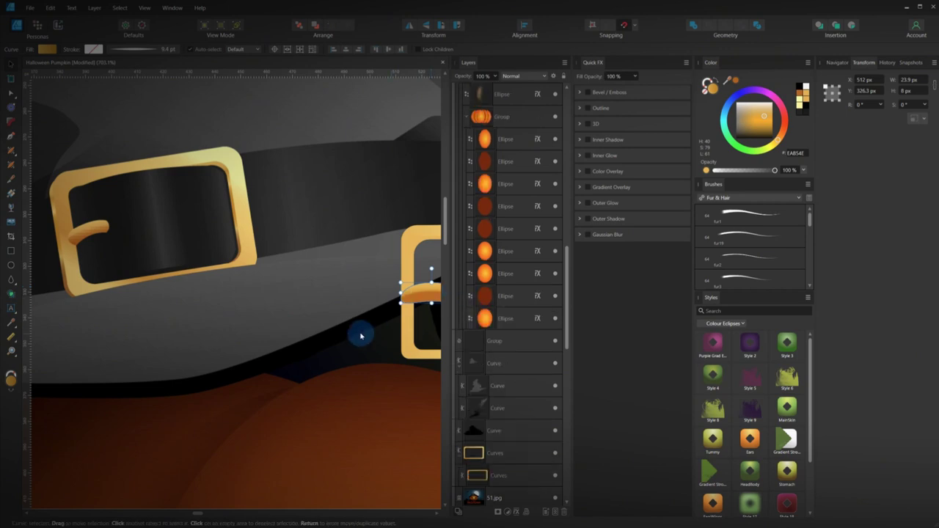
{"action": "left_click_drag", "start_coordinate": [361, 335], "coordinate": [275, 315]}
{"action": "scroll", "coordinate": [276, 315], "scroll_direction": "up", "scroll_amount": 1}
{"action": "left_click_drag", "start_coordinate": [334, 279], "coordinate": [340, 272]}
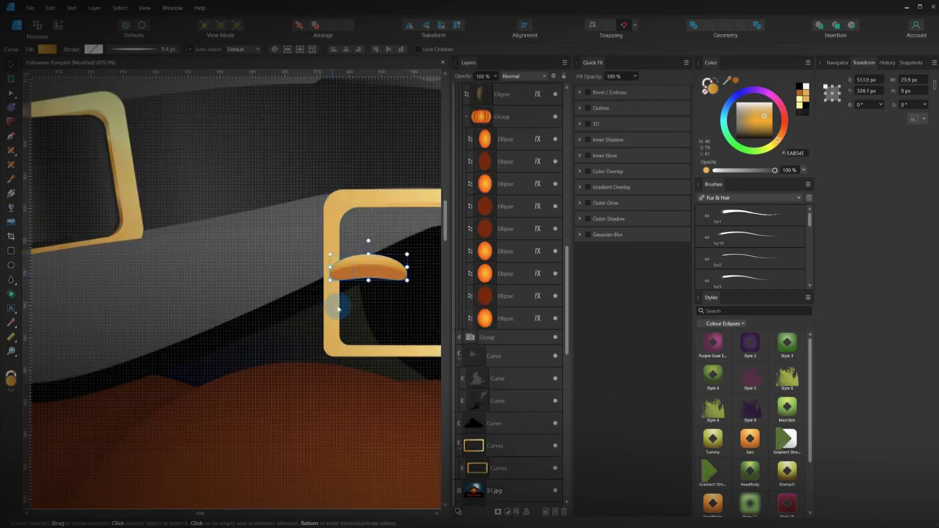
Step: Group the prong with the new buckle frame
{"action": "scroll", "coordinate": [387, 330], "scroll_direction": "down", "scroll_amount": 2}
{"action": "scroll", "coordinate": [266, 308], "scroll_direction": "down", "scroll_amount": 2}
{"action": "left_click_drag", "start_coordinate": [126, 270], "coordinate": [251, 272]}
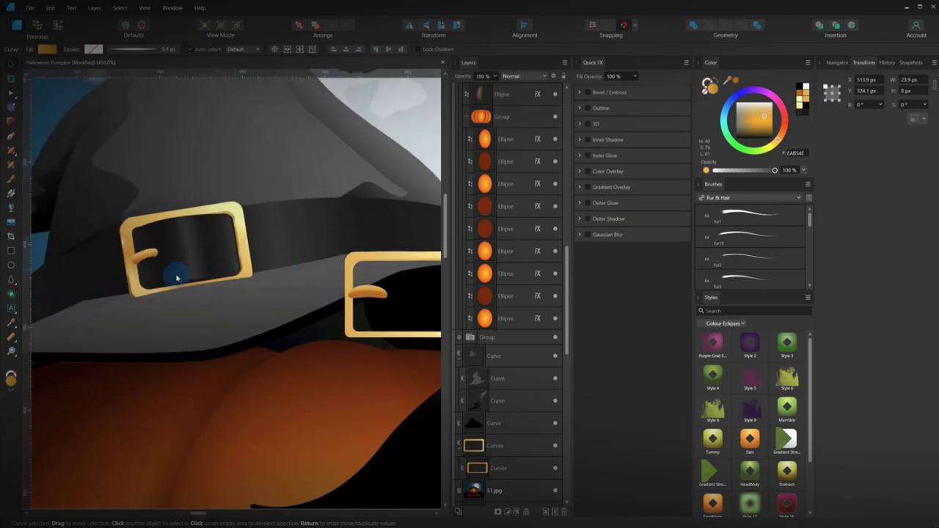
{"action": "left_click_drag", "start_coordinate": [357, 292], "coordinate": [209, 288]}
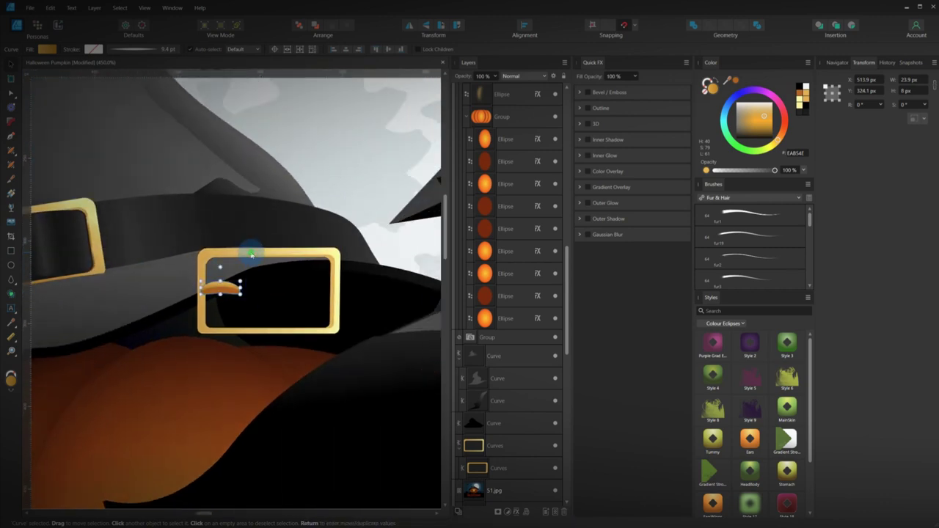
{"action": "left_click", "coordinate": [273, 297]}
{"action": "key", "text": "ctrl+g"}
Step: Move the buckle group in front of the recreated hat's band and tilt it by about 9.8°
{"action": "scroll", "coordinate": [281, 312], "scroll_direction": "down", "scroll_amount": 5}
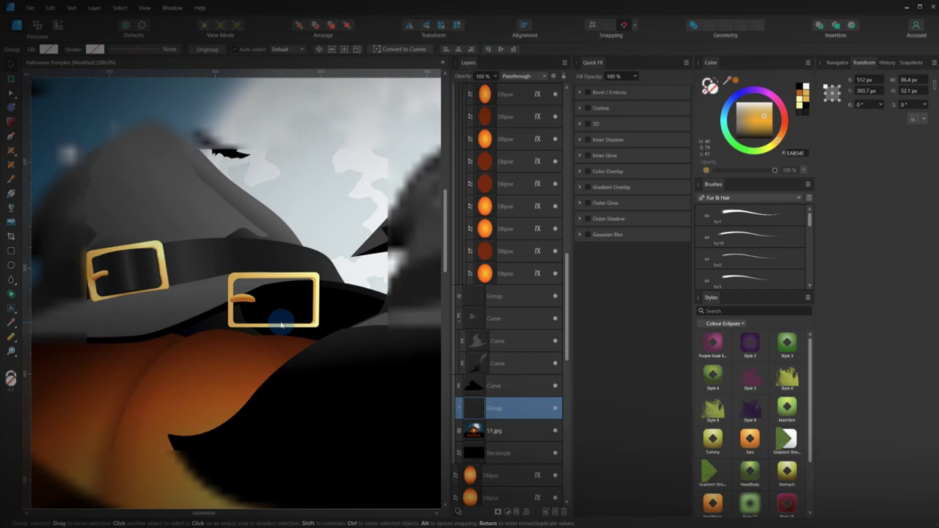
{"action": "left_click_drag", "start_coordinate": [196, 307], "coordinate": [324, 287]}
{"action": "key", "text": "ctrl+shift+bracketright"}
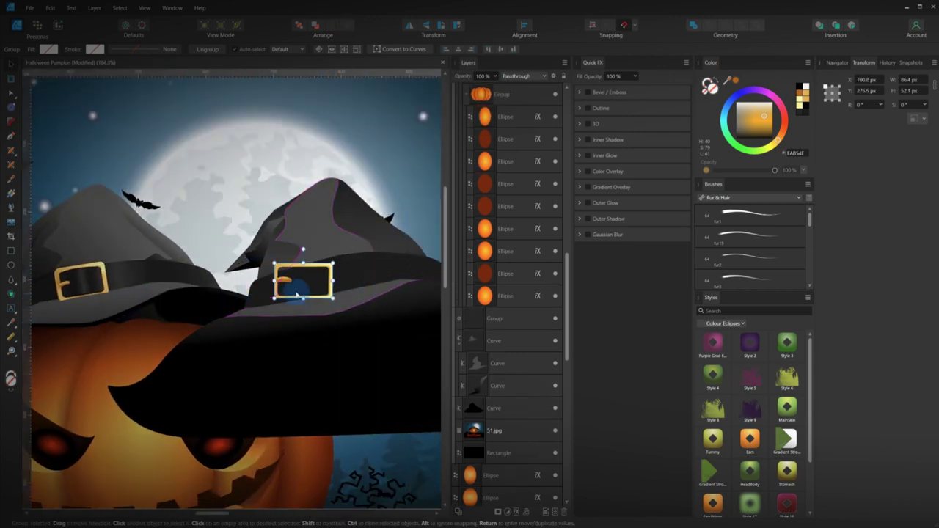
{"action": "left_click_drag", "start_coordinate": [303, 250], "coordinate": [299, 250]}
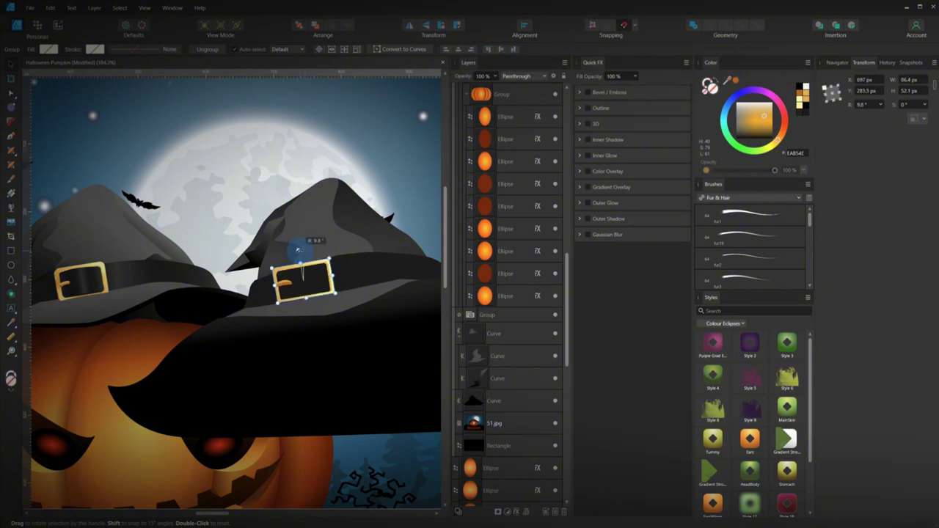
Step: Refine the buckle group on the band to about X 709.7 and Y 287 px, with 15.2° rotation and 51.4 px height
{"action": "scroll", "coordinate": [306, 322], "scroll_direction": "up", "scroll_amount": 3}
{"action": "scroll", "coordinate": [258, 293], "scroll_direction": "down", "scroll_amount": 2}
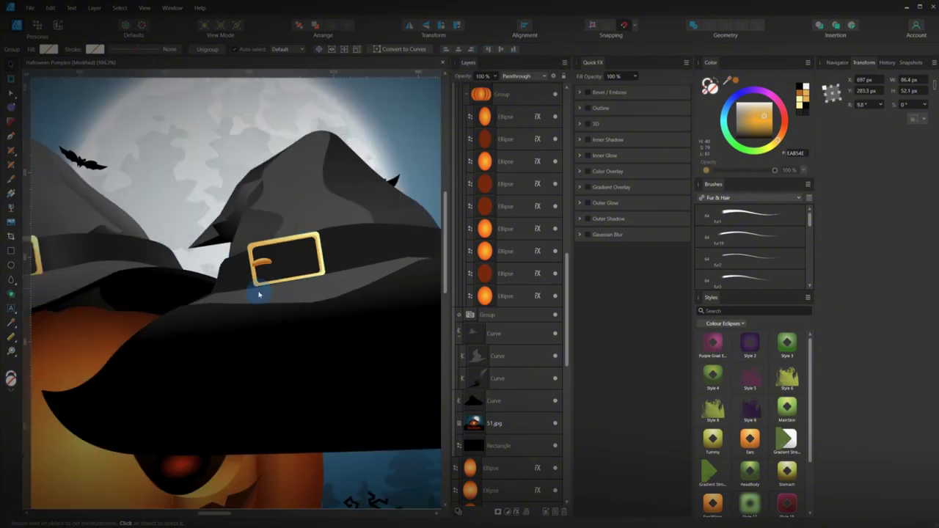
{"action": "scroll", "coordinate": [259, 294], "scroll_direction": "down", "scroll_amount": 2}
{"action": "scroll", "coordinate": [269, 273], "scroll_direction": "up", "scroll_amount": 1}
{"action": "scroll", "coordinate": [243, 279], "scroll_direction": "up", "scroll_amount": 1}
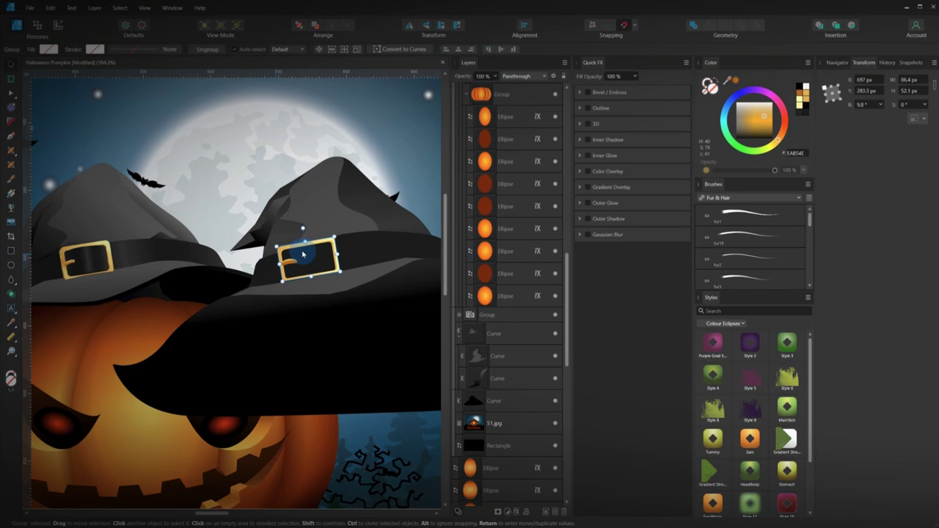
{"action": "left_click_drag", "start_coordinate": [302, 253], "coordinate": [311, 221]}
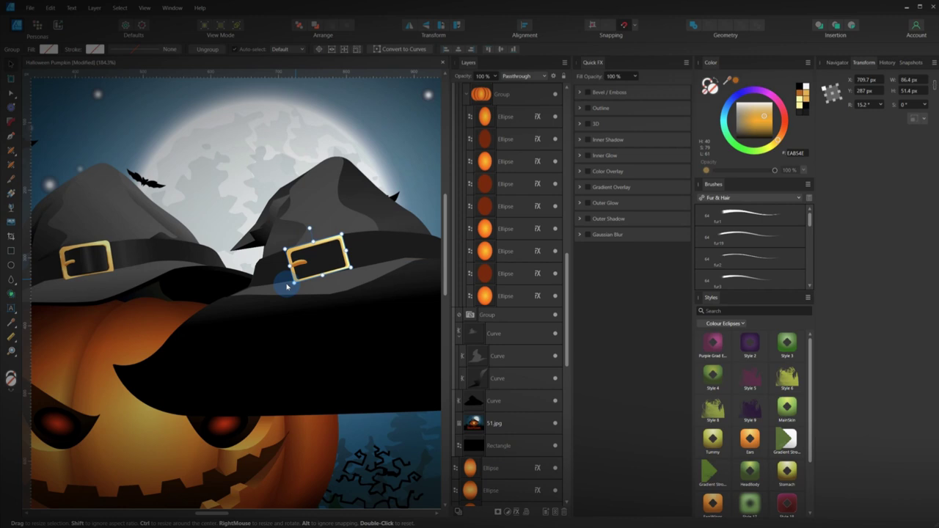
Step: Select all the recreated hat pieces with the buckle and move them onto the recreated pumpkin, at about X 1057.4 and Y 370.8 px
{"action": "left_click", "coordinate": [272, 318]}
{"action": "scroll", "coordinate": [286, 326], "scroll_direction": "down", "scroll_amount": 3}
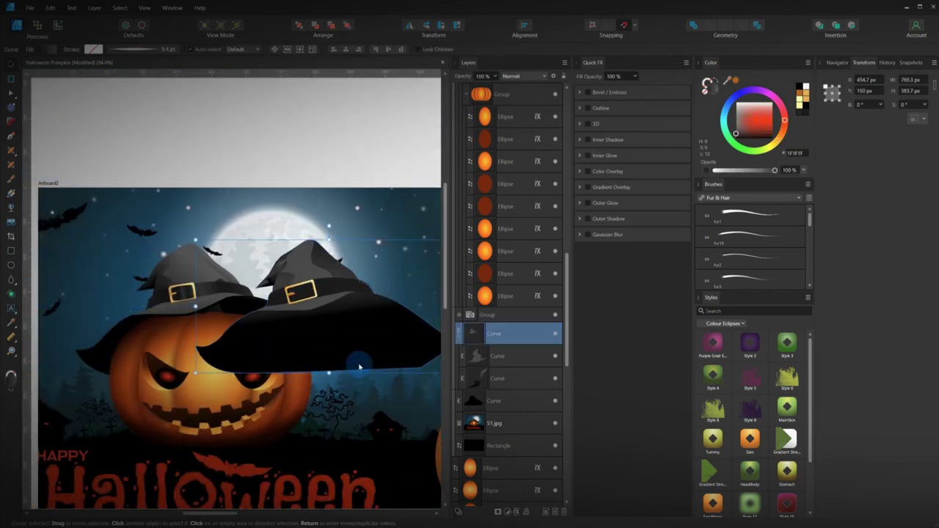
{"action": "scroll", "coordinate": [362, 340], "scroll_direction": "right", "scroll_amount": 3}
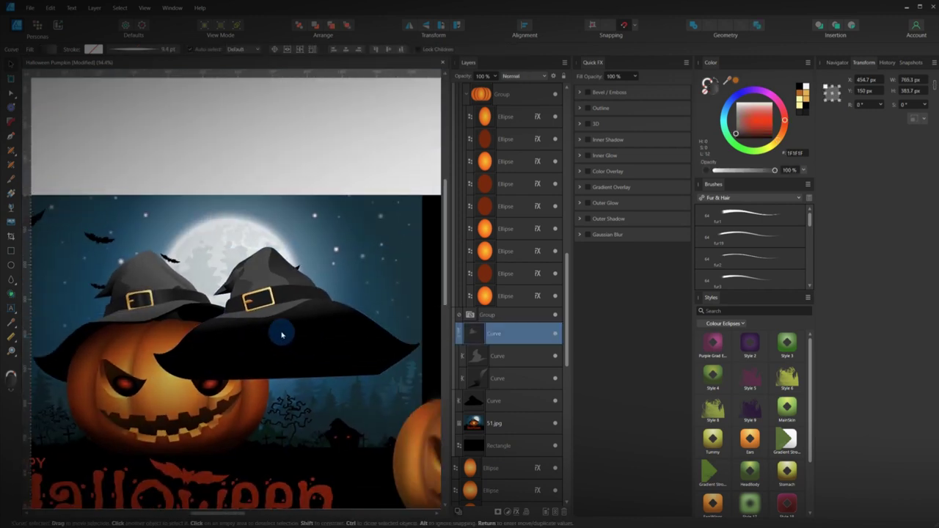
{"action": "left_click_drag", "start_coordinate": [122, 155], "coordinate": [405, 416]}
{"action": "left_click", "coordinate": [248, 334]}
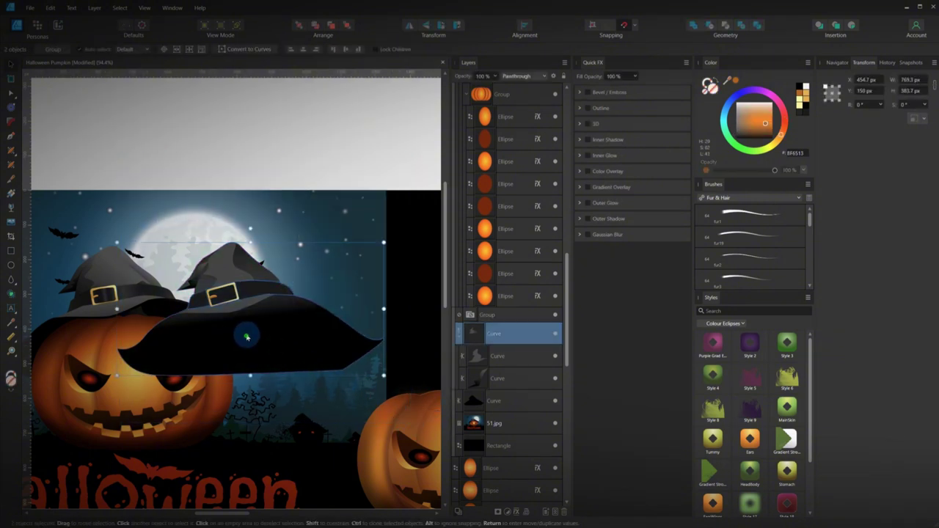
{"action": "left_click_drag", "start_coordinate": [60, 148], "coordinate": [436, 444]}
{"action": "scroll", "coordinate": [338, 410], "scroll_direction": "down", "scroll_amount": 2}
{"action": "left_click_drag", "start_coordinate": [338, 409], "coordinate": [192, 329]}
{"action": "left_click_drag", "start_coordinate": [166, 295], "coordinate": [299, 345]}
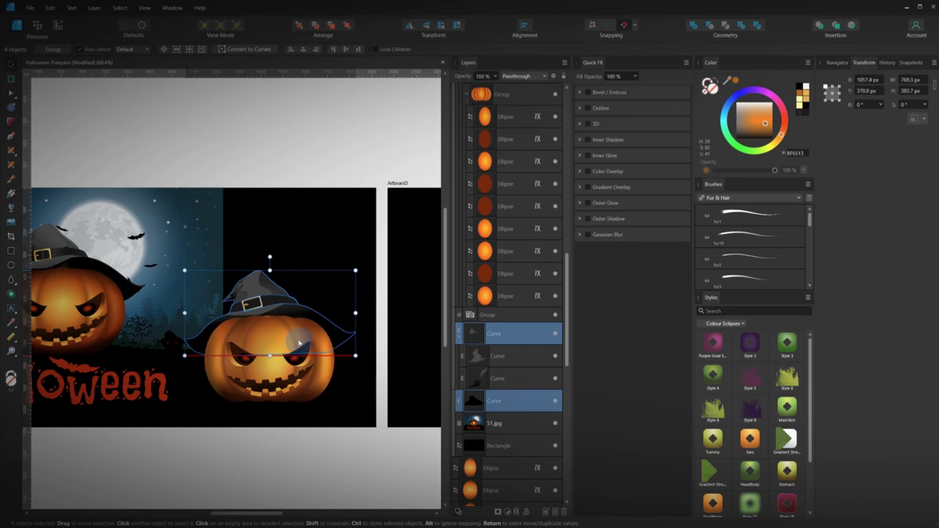
Step: Recolour the black background rectangle to dark blue 225268, sampled from the reference image's sky
{"action": "left_click", "coordinate": [273, 234]}
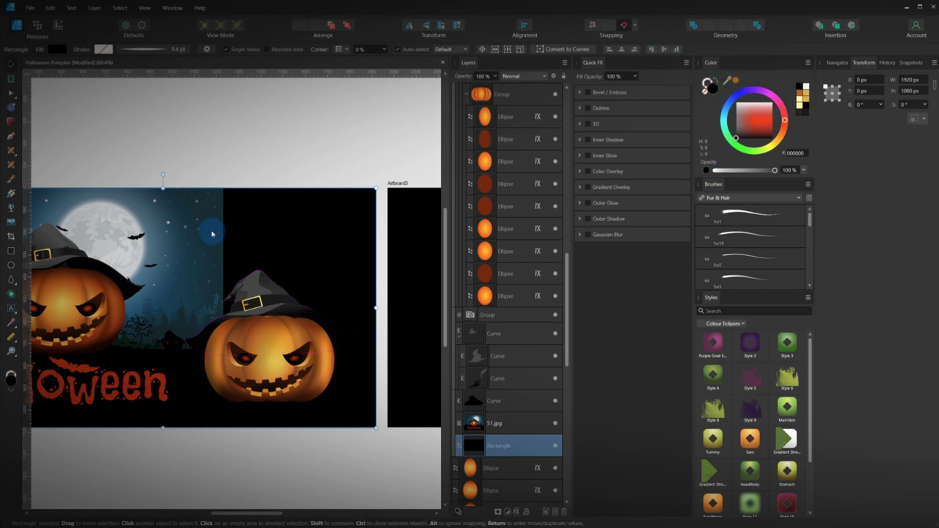
{"action": "left_click_drag", "start_coordinate": [729, 82], "coordinate": [173, 247]}
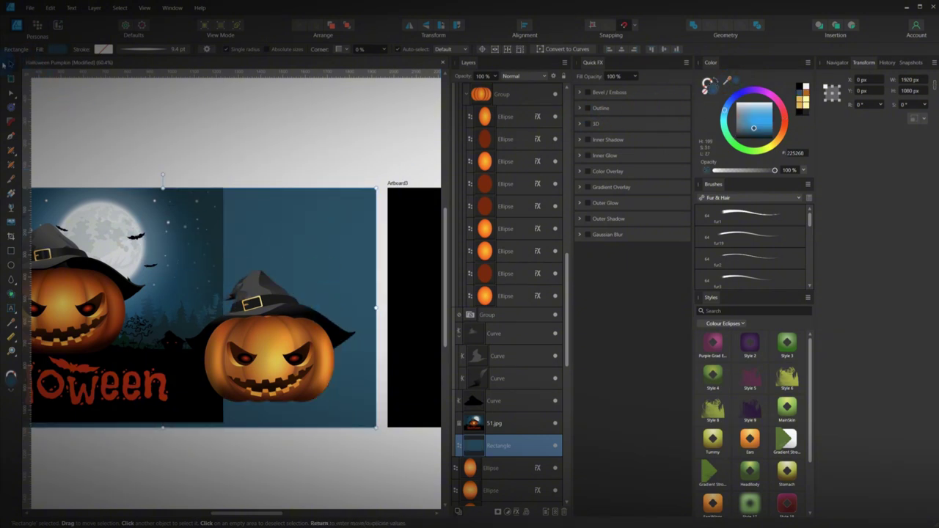
{"action": "left_click_drag", "start_coordinate": [141, 308], "coordinate": [159, 286]}
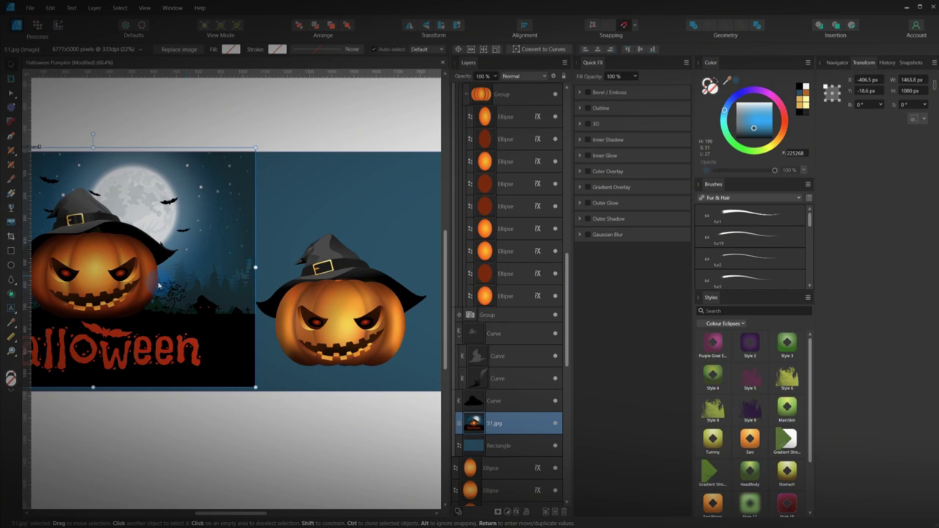
{"action": "scroll", "coordinate": [330, 274], "scroll_direction": "up", "scroll_amount": 5}
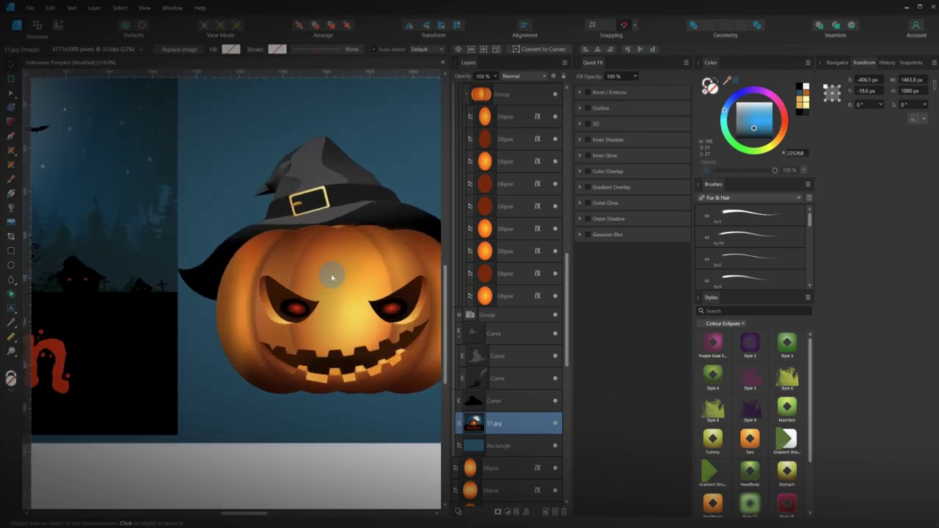
Step: Cut the large grey highlight curve out of the recreated hat and paste it into Artboard3
{"action": "left_click", "coordinate": [311, 206]}
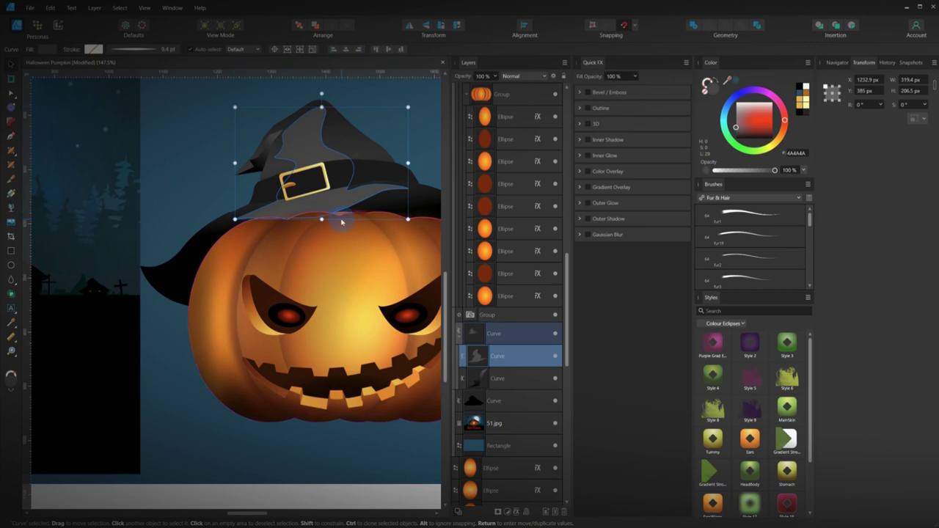
{"action": "key", "text": "Delete"}
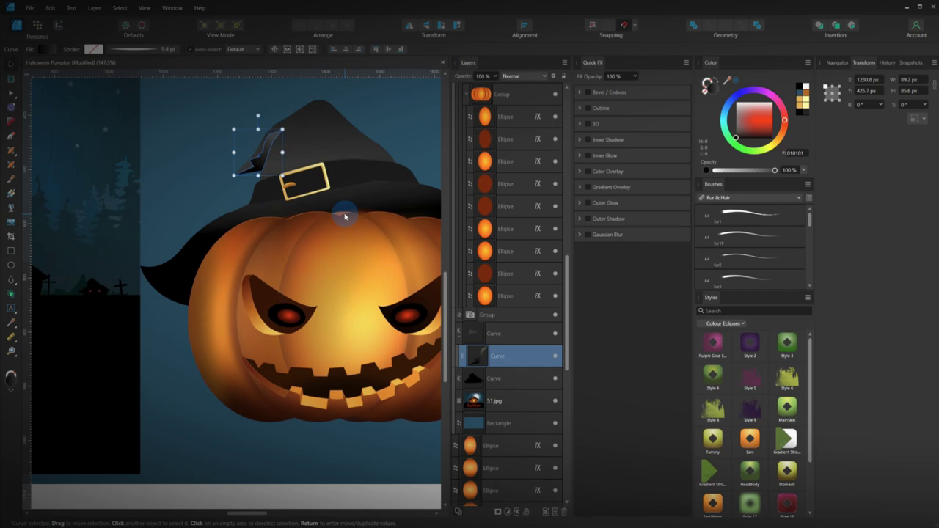
{"action": "key", "text": "ctrl+z"}
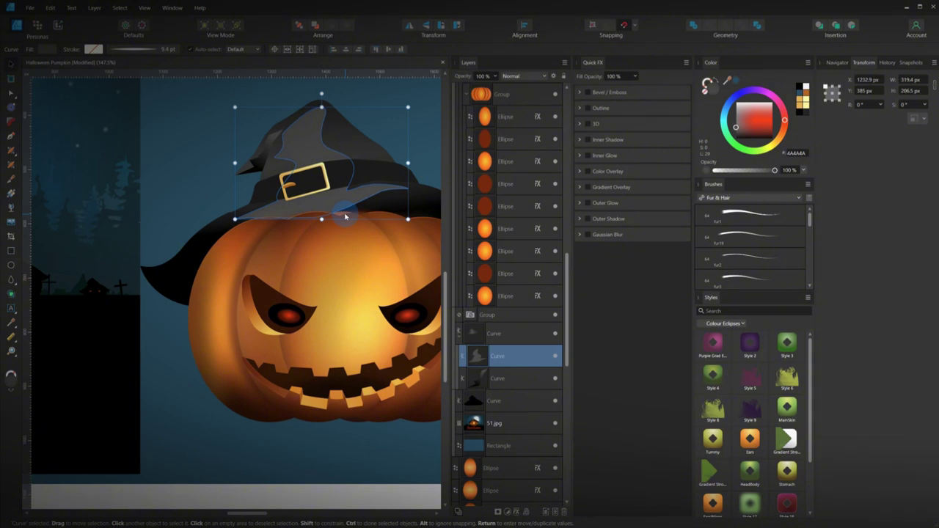
{"action": "key", "text": "Delete"}
{"action": "scroll", "coordinate": [492, 222], "scroll_direction": "up", "scroll_amount": 10}
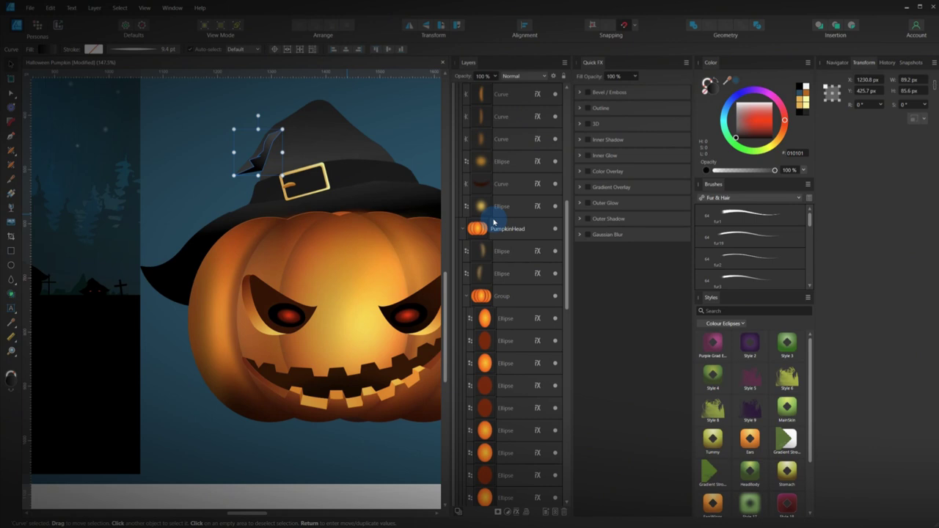
{"action": "left_click", "coordinate": [504, 91]}
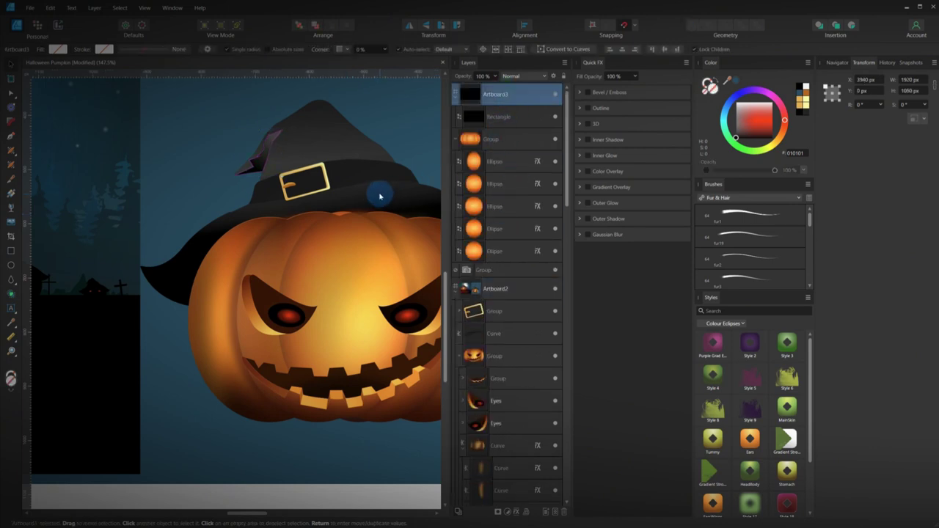
{"action": "key", "text": "ctrl+v"}
Step: Position the pasted grey highlight curve over the recreated hat's front, at about Y 419.2 px
{"action": "left_click_drag", "start_coordinate": [248, 198], "coordinate": [336, 216]}
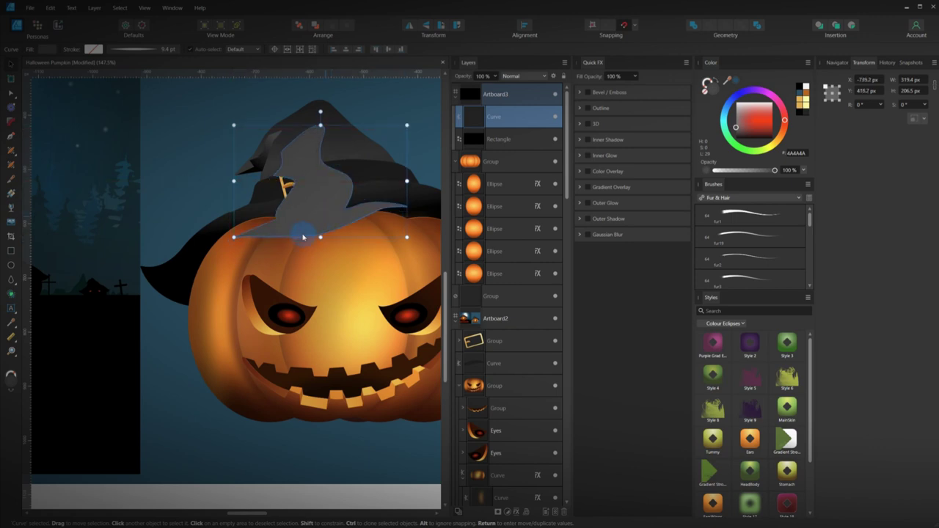
{"action": "scroll", "coordinate": [249, 251], "scroll_direction": "down", "scroll_amount": 5}
{"action": "left_click_drag", "start_coordinate": [203, 280], "coordinate": [282, 280]}
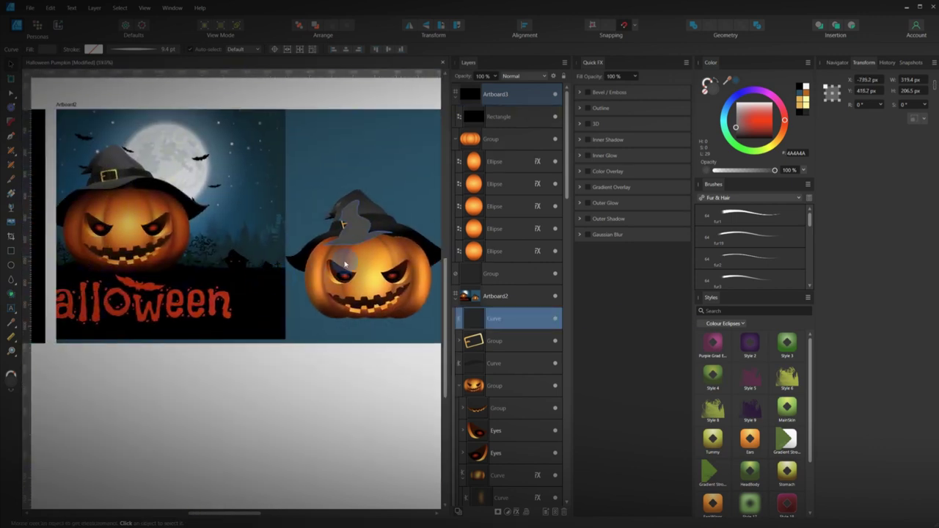
Step: Nudge the grey highlight curve into place over the recreated hat's front, at about Y 400 px
{"action": "scroll", "coordinate": [346, 264], "scroll_direction": "up", "scroll_amount": 2}
{"action": "left_click_drag", "start_coordinate": [145, 230], "coordinate": [279, 249]}
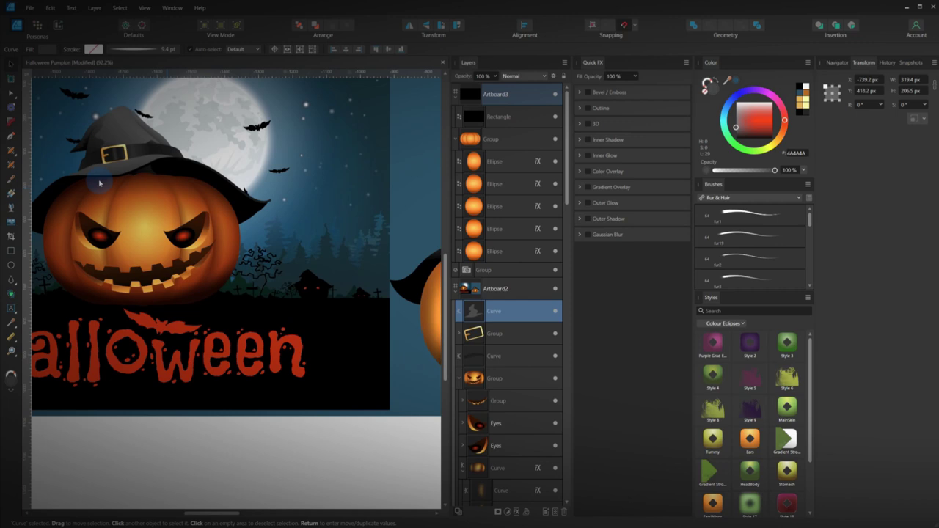
{"action": "left_click_drag", "start_coordinate": [172, 221], "coordinate": [48, 215]}
{"action": "left_click_drag", "start_coordinate": [370, 249], "coordinate": [370, 245]}
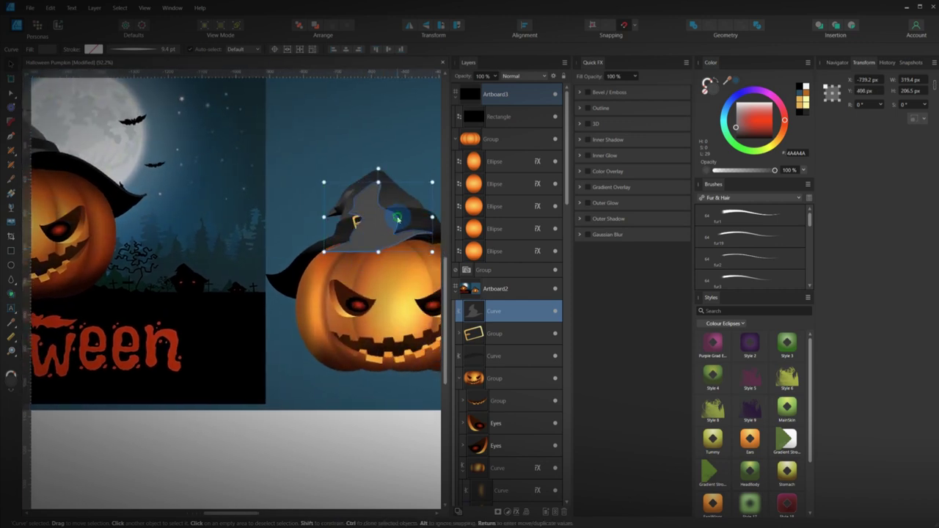
Step: Cut the dark hat band curve and the gold buckle group out of the recreated hat
{"action": "double_click", "coordinate": [395, 220]}
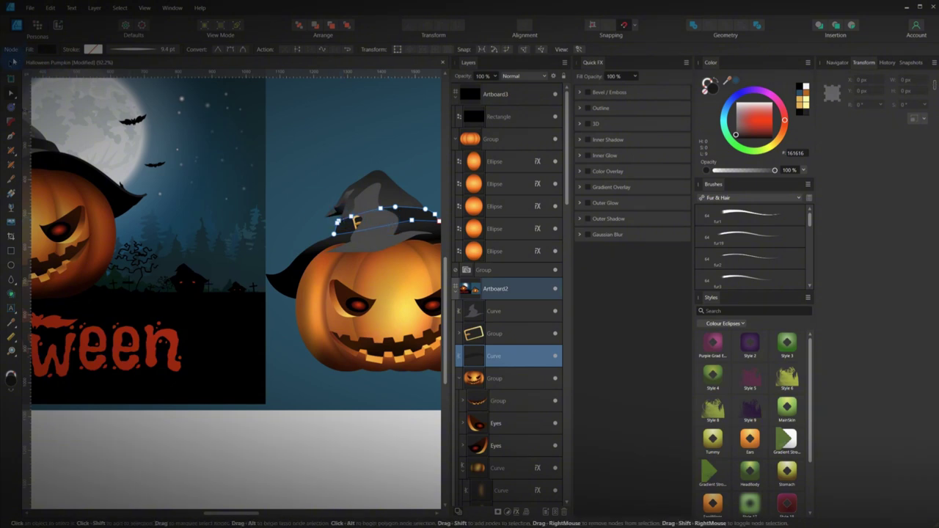
{"action": "key", "text": "v"}
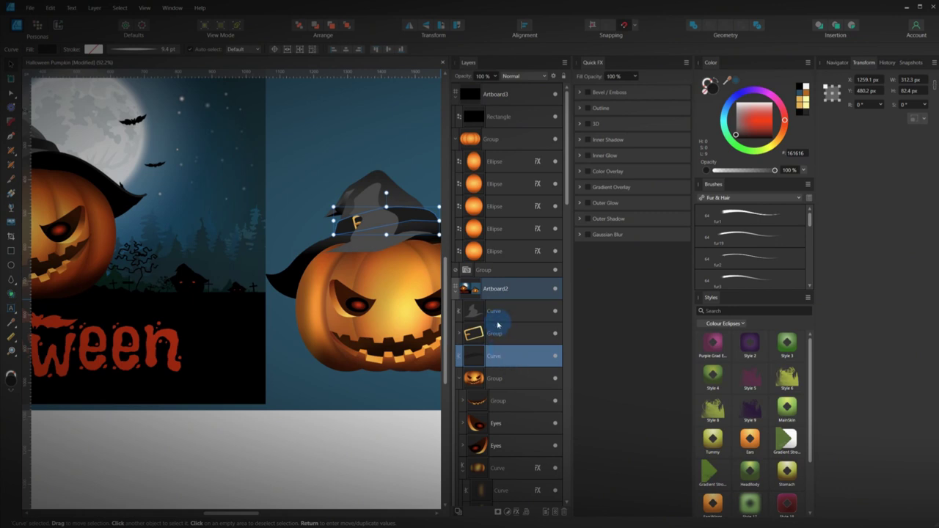
{"action": "left_click", "coordinate": [500, 334], "text": "shift"}
{"action": "key", "text": "Delete"}
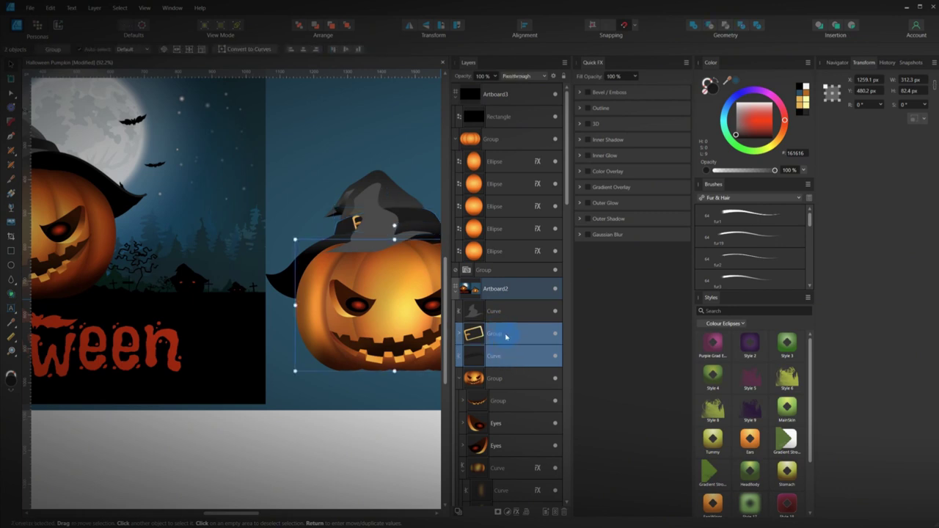
{"action": "scroll", "coordinate": [362, 231], "scroll_direction": "down", "scroll_amount": 1}
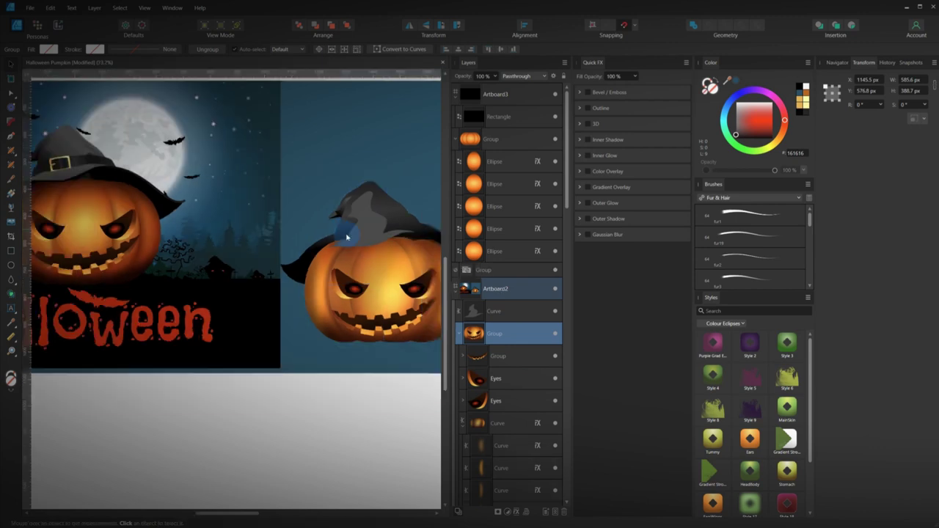
{"action": "key", "text": "ctrl+z"}
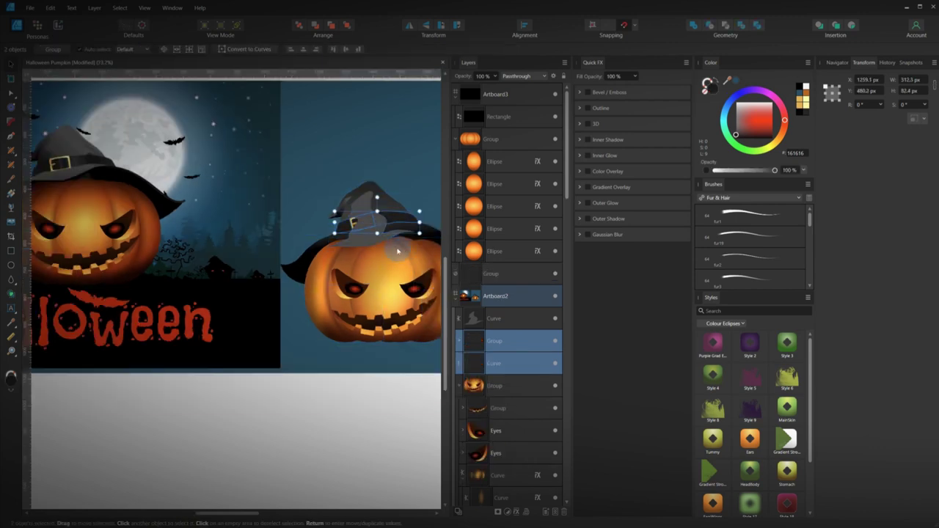
{"action": "key", "text": "Delete"}
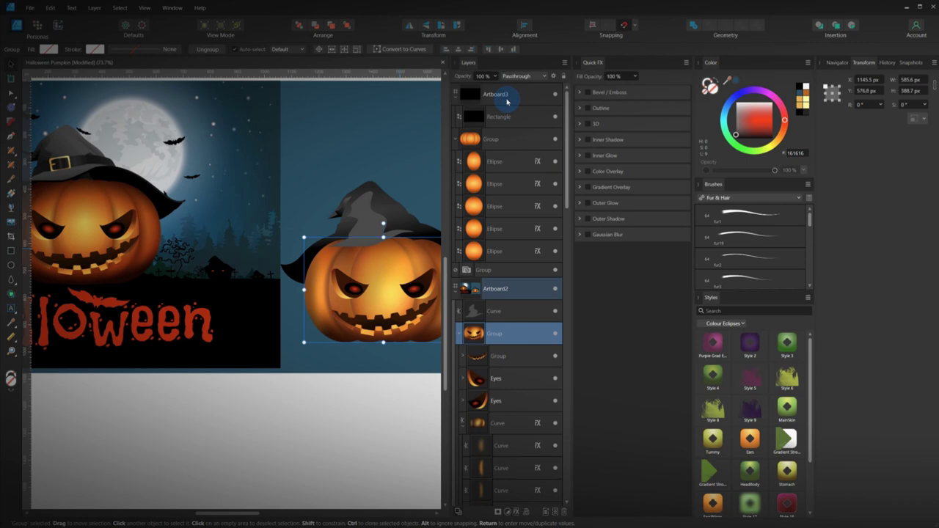
Step: Paste the hat band and buckle into Artboard3 and place them over the grey highlight, at about X -710.8 and Y 480.2 px
{"action": "left_click", "coordinate": [507, 96]}
{"action": "key", "text": "ctrl+v"}
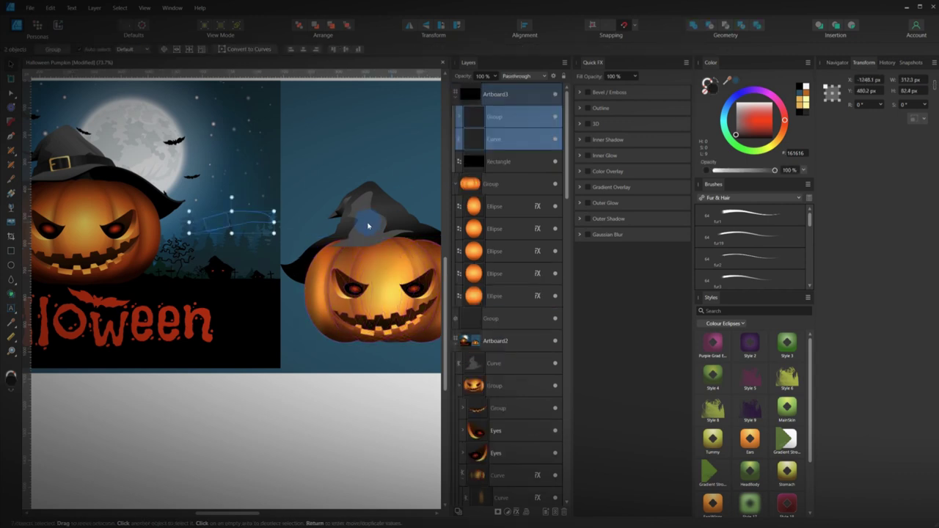
{"action": "left_click_drag", "start_coordinate": [252, 216], "coordinate": [398, 218]}
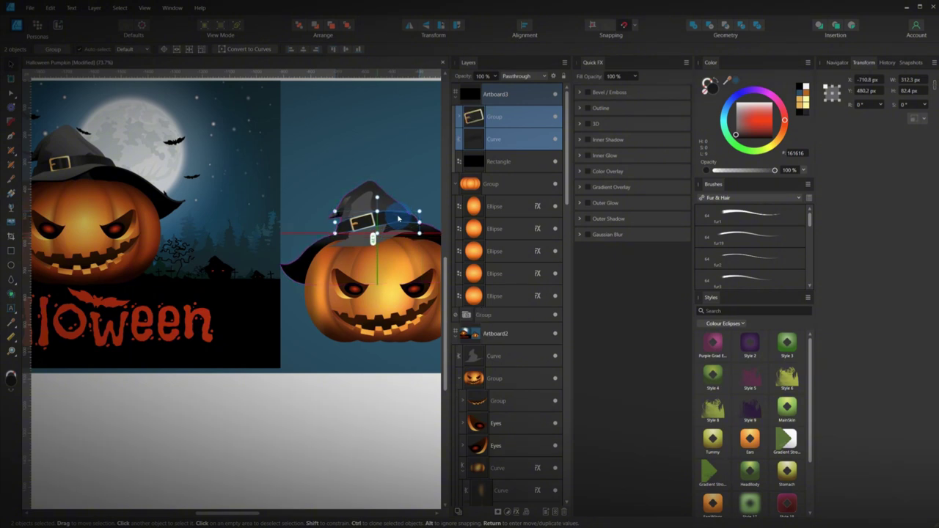
{"action": "left_click_drag", "start_coordinate": [398, 219], "coordinate": [399, 219]}
{"action": "scroll", "coordinate": [379, 233], "scroll_direction": "up", "scroll_amount": 3}
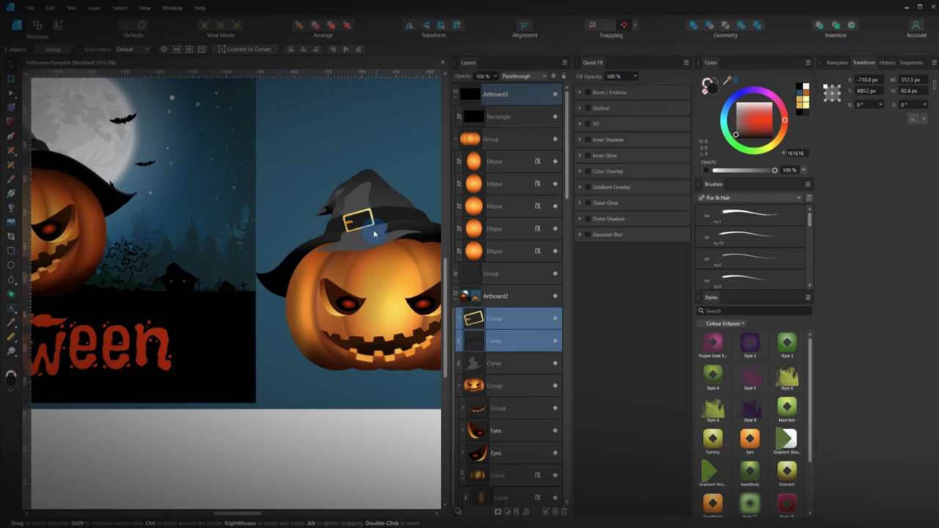
{"action": "scroll", "coordinate": [334, 264], "scroll_direction": "down", "scroll_amount": 3}
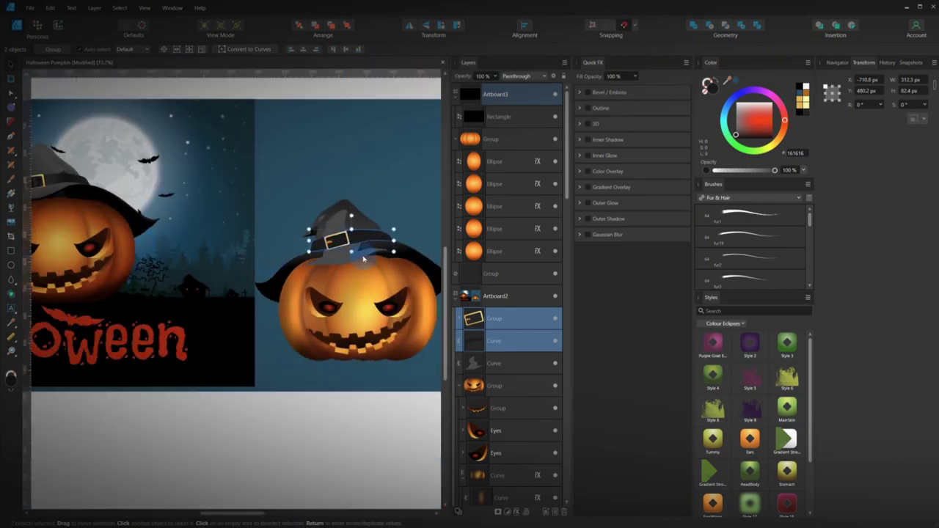
{"action": "scroll", "coordinate": [346, 263], "scroll_direction": "up", "scroll_amount": 2}
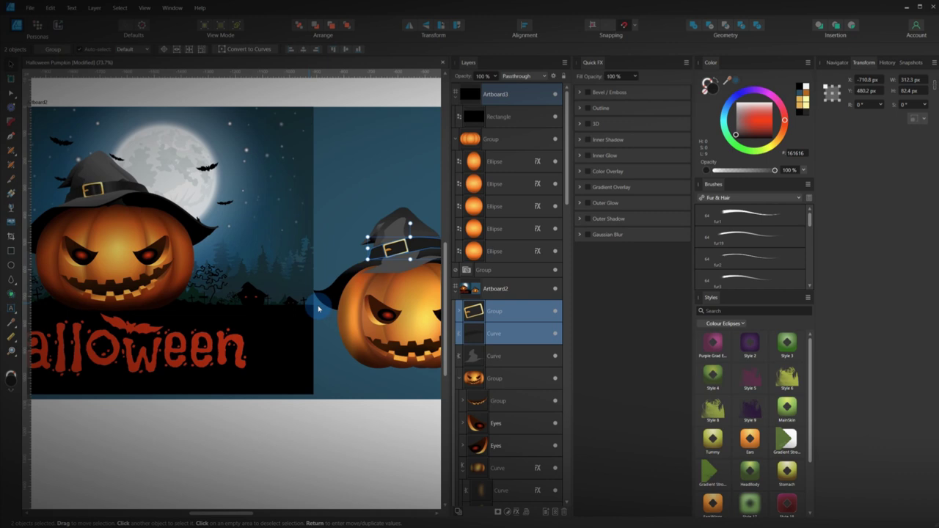
Step: Stretch and reposition the grey highlight to fit the hat's crown, about 319.4 by 223.8 px at X 1214 and Y 377 px
{"action": "left_click", "coordinate": [389, 271]}
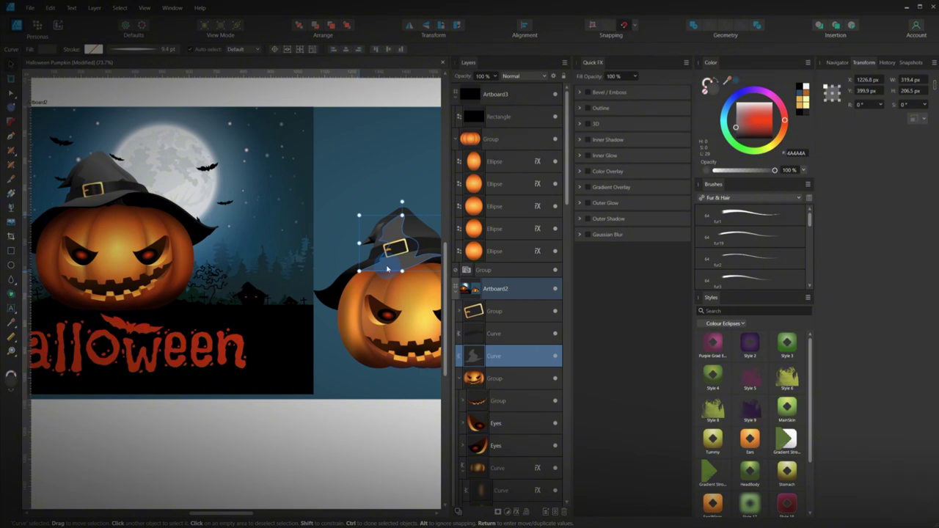
{"action": "left_click_drag", "start_coordinate": [388, 269], "coordinate": [403, 207]}
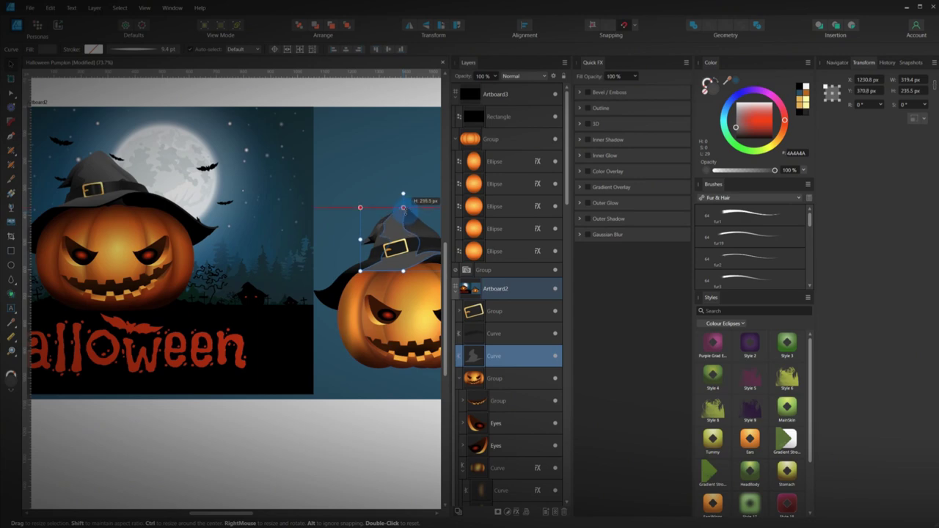
{"action": "scroll", "coordinate": [370, 234], "scroll_direction": "up", "scroll_amount": 4}
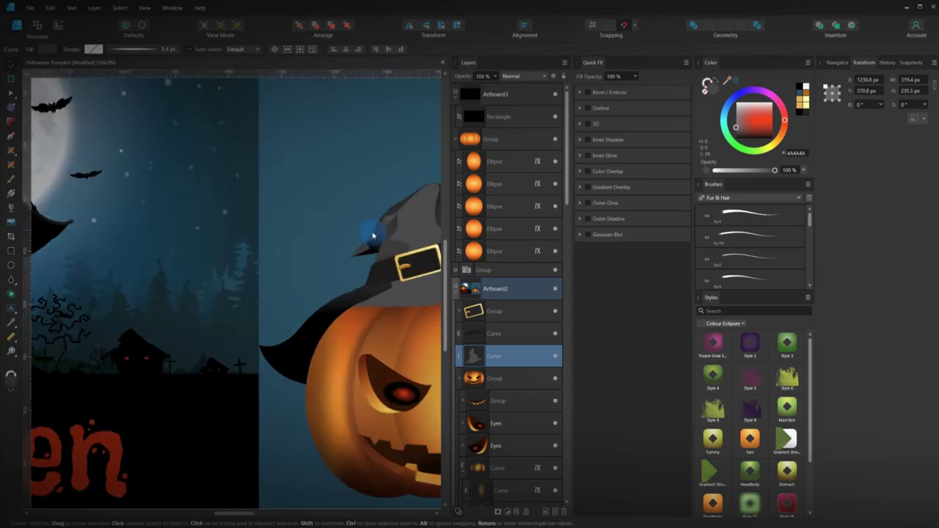
{"action": "scroll", "coordinate": [253, 295], "scroll_direction": "down", "scroll_amount": 4}
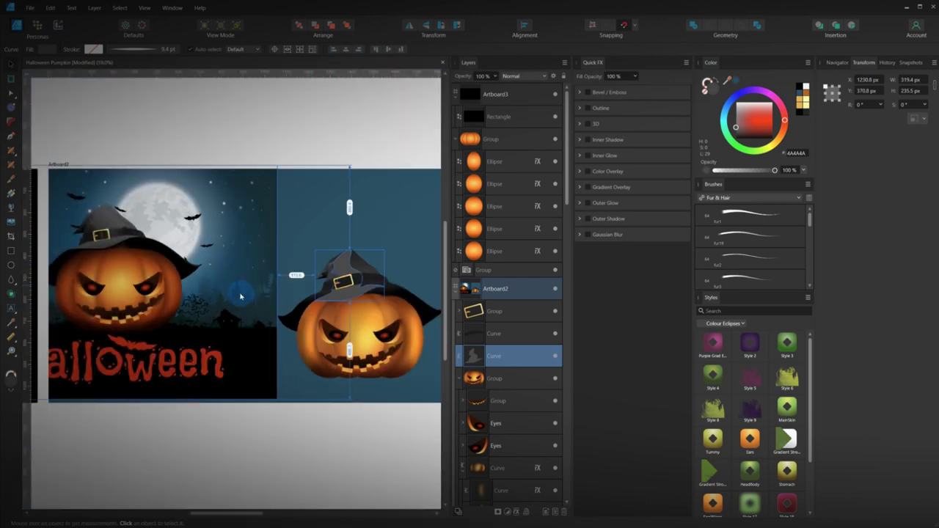
{"action": "left_click", "coordinate": [318, 413]}
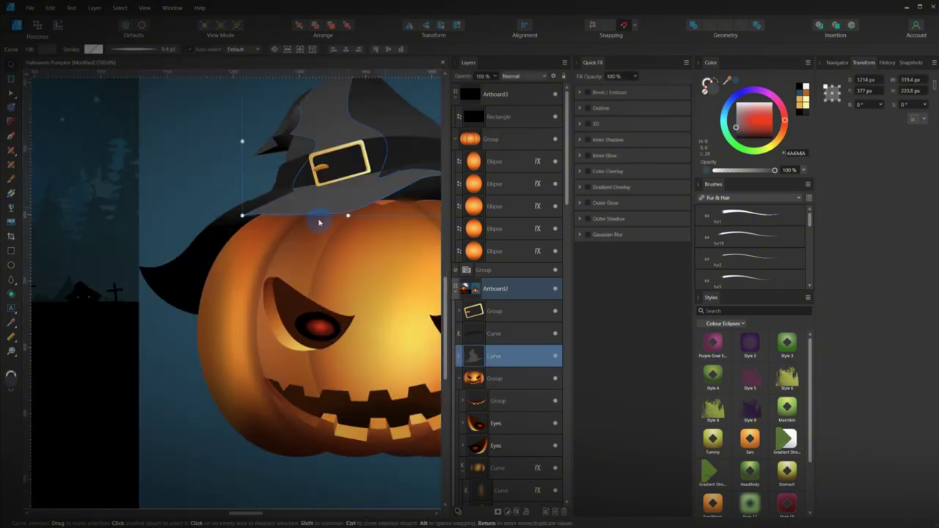
Step: Draw a narrow closed curve with the Pen tool along the lower edge of the hat's front brim
{"action": "scroll", "coordinate": [319, 222], "scroll_direction": "up", "scroll_amount": 2}
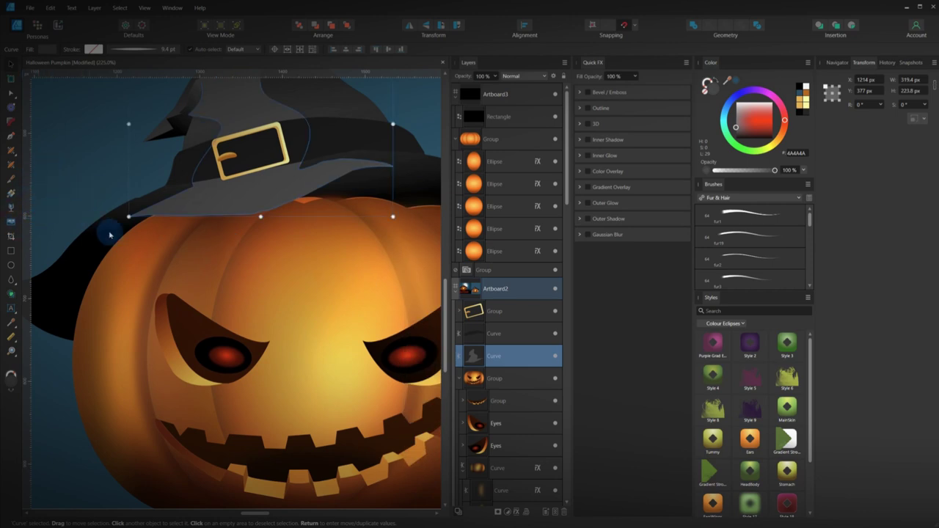
{"action": "key", "text": "ctrl+d"}
{"action": "key", "text": "p"}
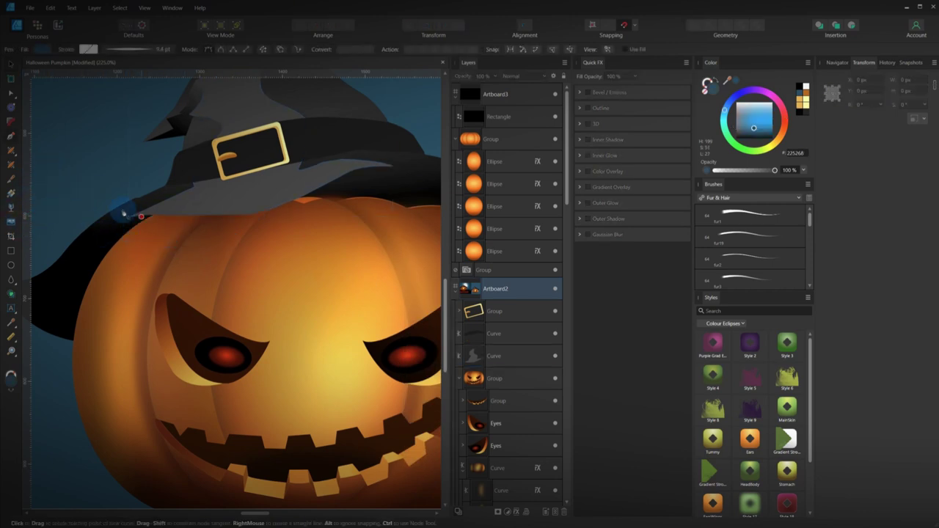
{"action": "left_click", "coordinate": [120, 217]}
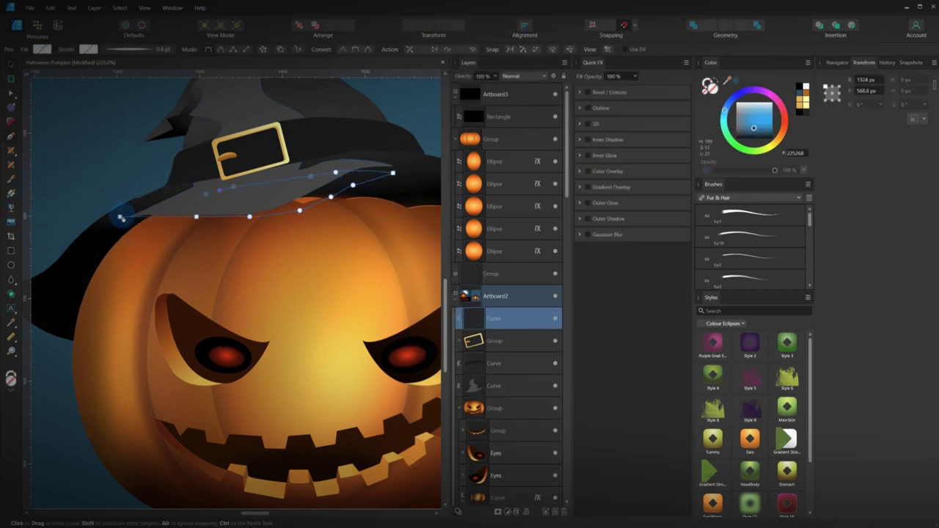
{"action": "left_click", "coordinate": [120, 217]}
Step: Fill the new brim curve with black 000000 and move it behind the grey highlight
{"action": "key", "text": "shift+x"}
{"action": "key", "text": "ctrl+["}
{"action": "key", "text": "ctrl+["}
{"action": "key", "text": "ctrl+["}
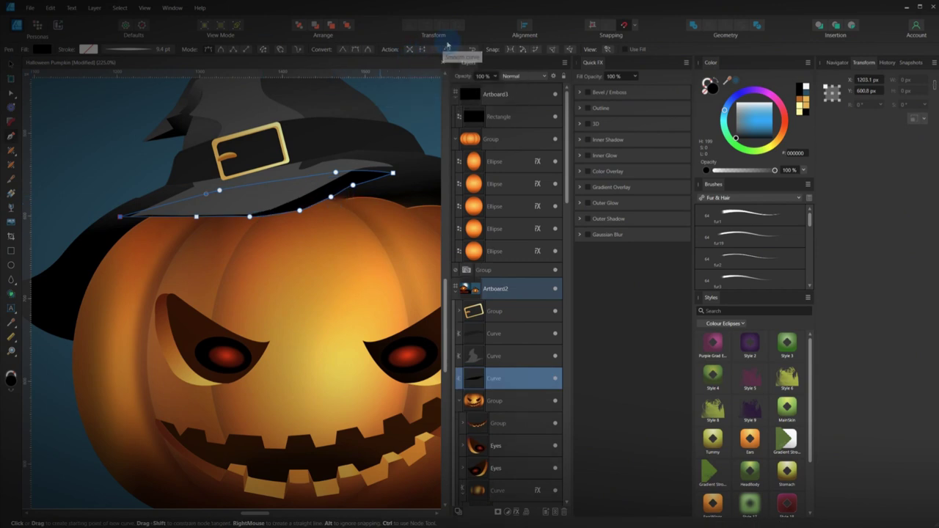
Step: Smooth the black brim curve and adjust its nodes to follow the brim's lower edge above the pumpkin
{"action": "left_click", "coordinate": [443, 50]}
{"action": "scroll", "coordinate": [264, 248], "scroll_direction": "up", "scroll_amount": 4}
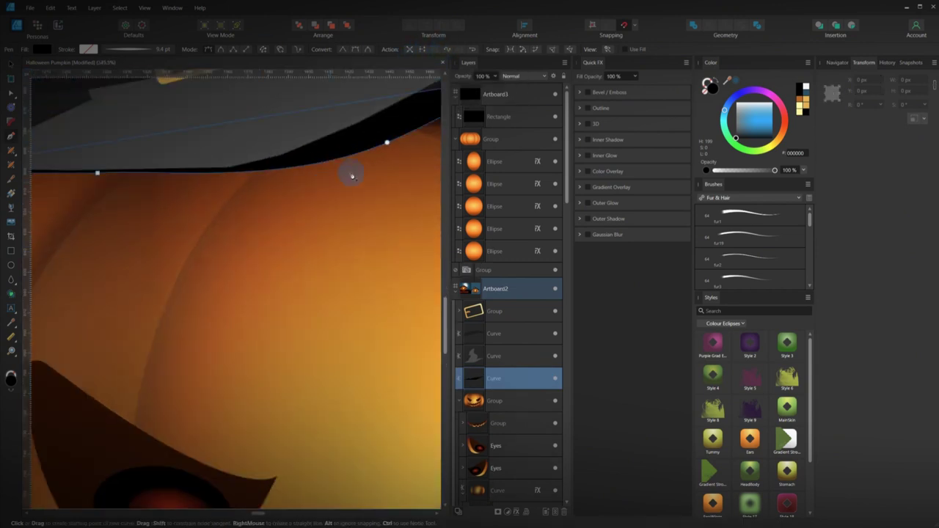
{"action": "left_click_drag", "start_coordinate": [342, 175], "coordinate": [260, 252]}
{"action": "left_click_drag", "start_coordinate": [288, 212], "coordinate": [183, 285]}
{"action": "left_click", "coordinate": [11, 94]}
{"action": "left_click_drag", "start_coordinate": [368, 205], "coordinate": [368, 185]}
{"action": "left_click_drag", "start_coordinate": [272, 233], "coordinate": [287, 206]}
{"action": "left_click", "coordinate": [382, 181]}
{"action": "left_click", "coordinate": [369, 188]}
{"action": "scroll", "coordinate": [344, 216], "scroll_direction": "down", "scroll_amount": 6}
{"action": "left_click_drag", "start_coordinate": [293, 271], "coordinate": [275, 263]}
{"action": "scroll", "coordinate": [220, 296], "scroll_direction": "up", "scroll_amount": 4}
{"action": "scroll", "coordinate": [220, 295], "scroll_direction": "down", "scroll_amount": 5}
{"action": "scroll", "coordinate": [198, 231], "scroll_direction": "up", "scroll_amount": 5}
Step: Reshape the grey highlight's lower edge and front tip, leaving a thin black rim beneath it along the brim
{"action": "left_click", "coordinate": [384, 296]}
{"action": "left_click_drag", "start_coordinate": [335, 310], "coordinate": [318, 297]}
{"action": "left_click", "coordinate": [380, 271]}
{"action": "left_click_drag", "start_coordinate": [381, 273], "coordinate": [335, 285]}
{"action": "left_click_drag", "start_coordinate": [326, 264], "coordinate": [305, 235]}
{"action": "left_click", "coordinate": [263, 295]}
{"action": "left_click_drag", "start_coordinate": [245, 294], "coordinate": [286, 281]}
{"action": "left_click", "coordinate": [334, 287]}
{"action": "left_click_drag", "start_coordinate": [342, 298], "coordinate": [170, 288]}
{"action": "left_click", "coordinate": [254, 272]}
{"action": "scroll", "coordinate": [244, 274], "scroll_direction": "up", "scroll_amount": 3}
{"action": "left_click", "coordinate": [223, 281]}
{"action": "scroll", "coordinate": [333, 300], "scroll_direction": "down", "scroll_amount": 7}
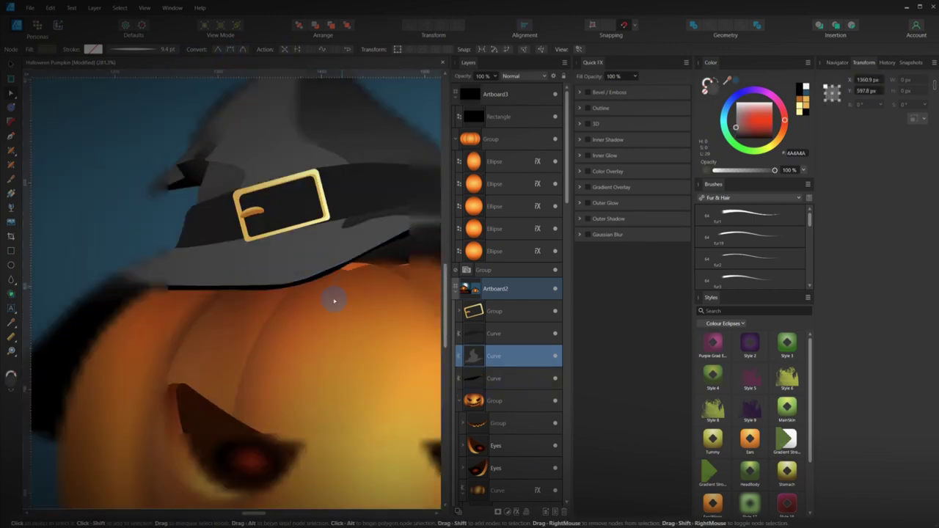
Step: Select the grey highlight curve and pull its nodes from the hat's front out along the right side of the brim
{"action": "key", "text": "v"}
{"action": "left_click", "coordinate": [250, 223]}
{"action": "left_click_drag", "start_coordinate": [253, 297], "coordinate": [326, 284]}
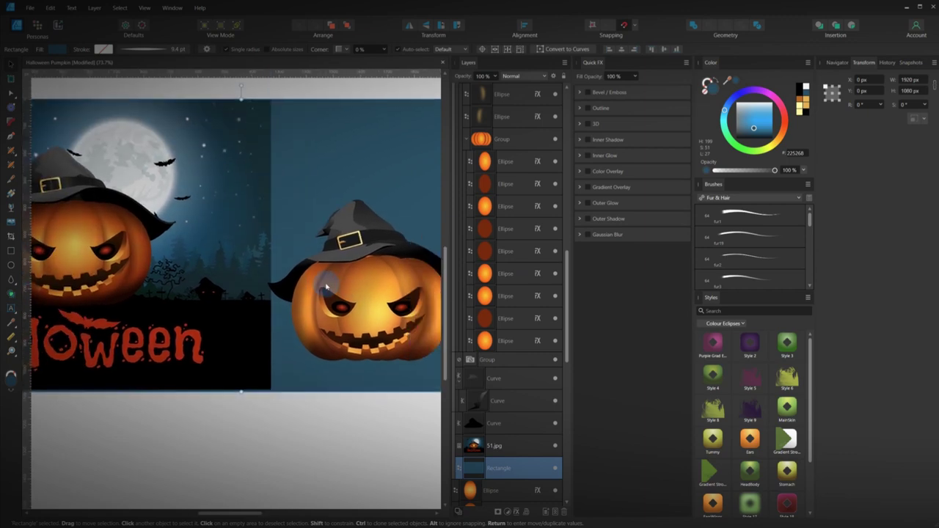
{"action": "scroll", "coordinate": [414, 234], "scroll_direction": "up", "scroll_amount": 7}
{"action": "left_click", "coordinate": [285, 272]}
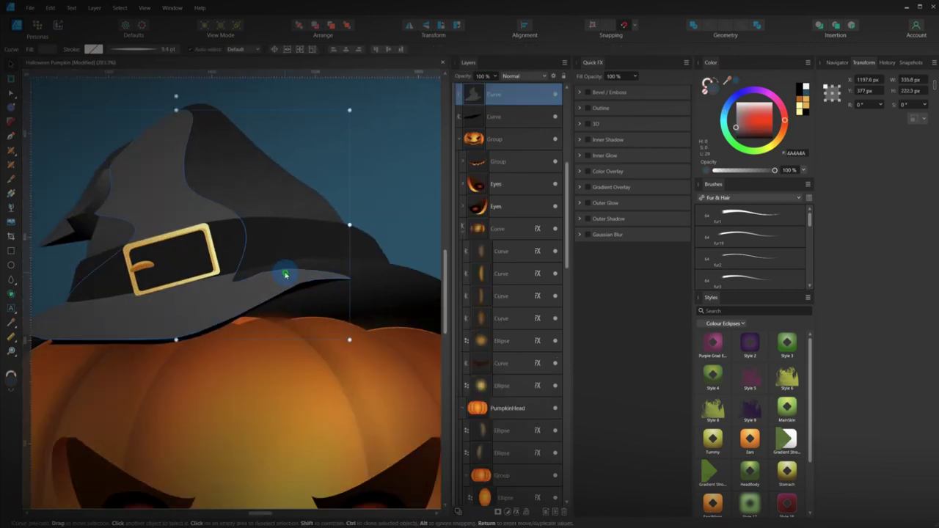
{"action": "key", "text": "a"}
{"action": "left_click_drag", "start_coordinate": [231, 280], "coordinate": [247, 263]}
{"action": "scroll", "coordinate": [254, 282], "scroll_direction": "down", "scroll_amount": 3}
{"action": "left_click_drag", "start_coordinate": [253, 308], "coordinate": [30, 228]}
{"action": "left_click_drag", "start_coordinate": [217, 224], "coordinate": [380, 289]}
Step: Adjust the extended grey highlight's nodes and handles so it bends with the brim's right slope
{"action": "scroll", "coordinate": [255, 294], "scroll_direction": "up", "scroll_amount": 3}
{"action": "left_click_drag", "start_coordinate": [266, 230], "coordinate": [266, 209]}
{"action": "left_click_drag", "start_coordinate": [153, 192], "coordinate": [164, 229]}
{"action": "left_click_drag", "start_coordinate": [146, 175], "coordinate": [215, 260]}
{"action": "left_click_drag", "start_coordinate": [206, 197], "coordinate": [215, 179]}
{"action": "left_click", "coordinate": [131, 163]}
{"action": "left_click", "coordinate": [130, 176]}
{"action": "left_click_drag", "start_coordinate": [105, 167], "coordinate": [105, 171]}
{"action": "scroll", "coordinate": [104, 171], "scroll_direction": "right", "scroll_amount": 4}
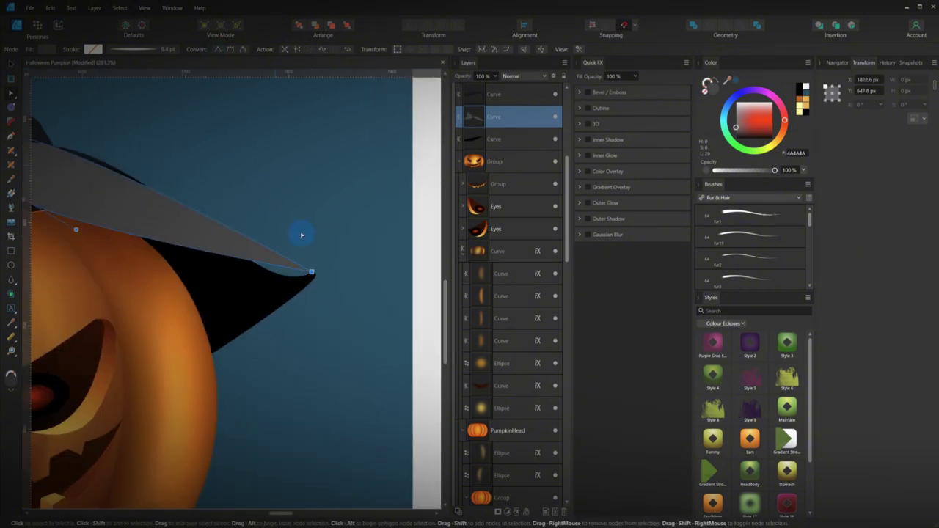
Step: Fit the grey highlight's outer end to the brim's pointed right tip and curve its edges to match the brim
{"action": "left_click", "coordinate": [314, 275]}
{"action": "left_click_drag", "start_coordinate": [316, 275], "coordinate": [312, 267]}
{"action": "left_click_drag", "start_coordinate": [151, 189], "coordinate": [304, 291]}
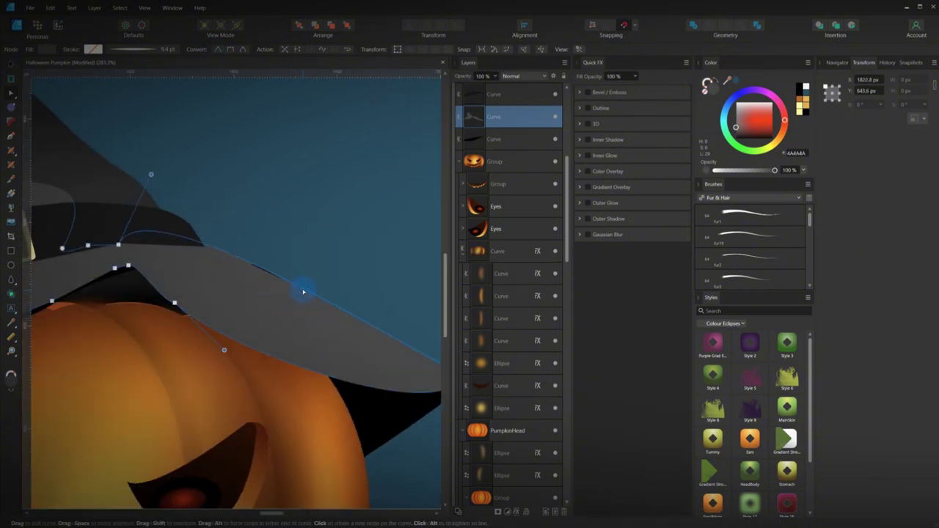
{"action": "left_click", "coordinate": [281, 316]}
{"action": "left_click_drag", "start_coordinate": [367, 330], "coordinate": [294, 337]}
{"action": "scroll", "coordinate": [297, 323], "scroll_direction": "up", "scroll_amount": 5}
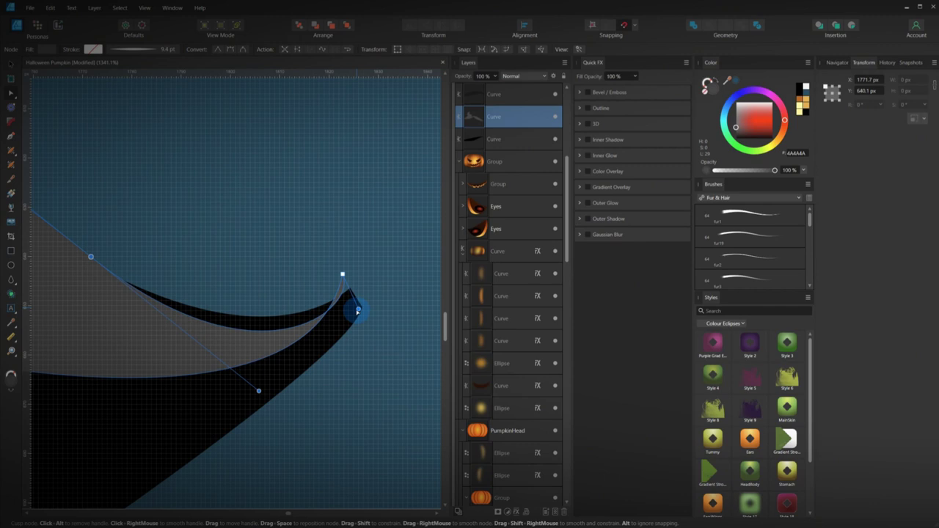
{"action": "scroll", "coordinate": [262, 378], "scroll_direction": "down", "scroll_amount": 11}
{"action": "left_click_drag", "start_coordinate": [170, 358], "coordinate": [258, 319]}
{"action": "scroll", "coordinate": [288, 290], "scroll_direction": "up", "scroll_amount": 2}
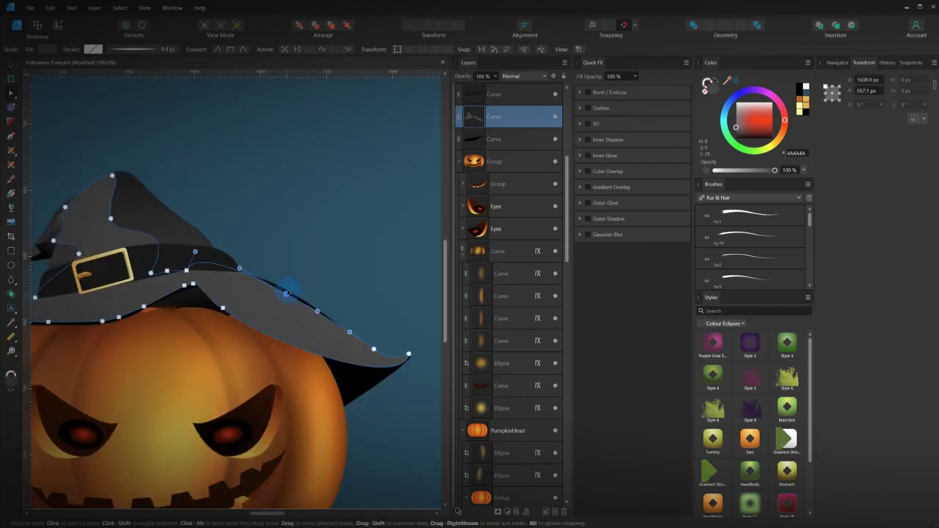
Step: Reshape the grey highlight's lower edge along the right brim into a narrow curved band above the black underside
{"action": "left_click", "coordinate": [291, 289]}
{"action": "scroll", "coordinate": [249, 329], "scroll_direction": "down", "scroll_amount": 4}
{"action": "left_click_drag", "start_coordinate": [168, 335], "coordinate": [231, 309]}
{"action": "scroll", "coordinate": [300, 295], "scroll_direction": "down", "scroll_amount": 1}
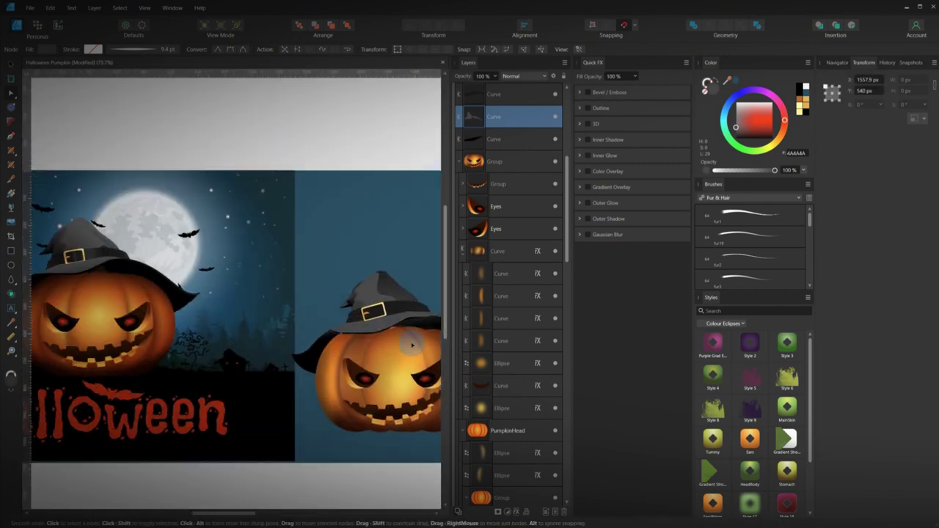
{"action": "scroll", "coordinate": [279, 294], "scroll_direction": "up", "scroll_amount": 6}
{"action": "left_click_drag", "start_coordinate": [60, 251], "coordinate": [228, 281]}
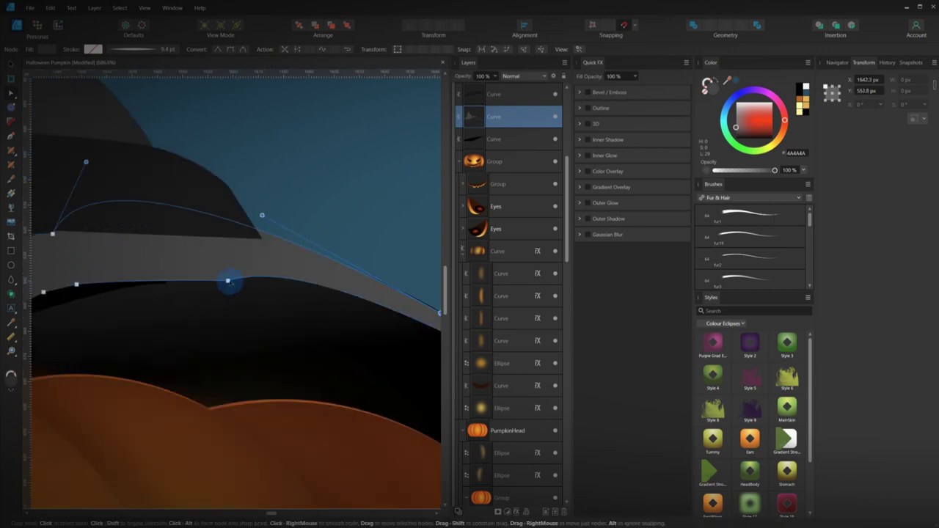
{"action": "left_click", "coordinate": [228, 281]}
{"action": "scroll", "coordinate": [298, 334], "scroll_direction": "down", "scroll_amount": 2}
{"action": "left_click_drag", "start_coordinate": [262, 309], "coordinate": [323, 310]}
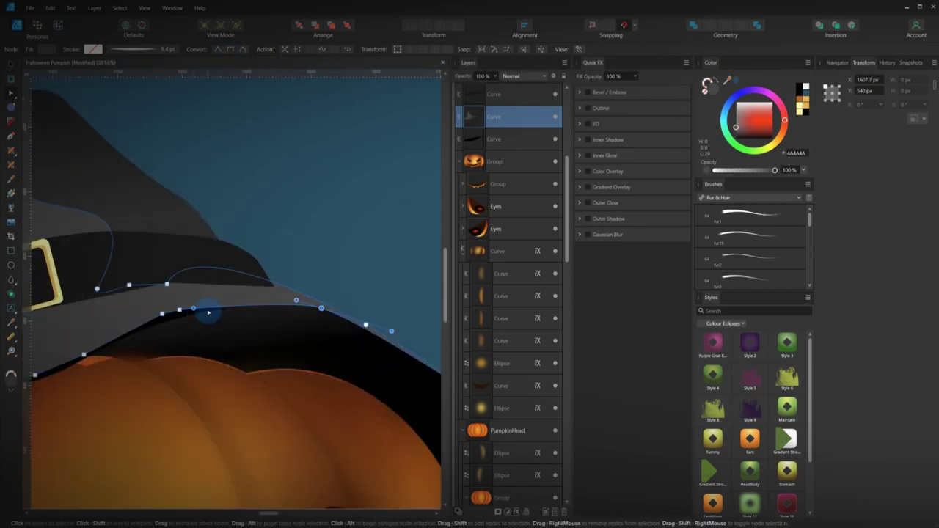
{"action": "scroll", "coordinate": [198, 316], "scroll_direction": "up", "scroll_amount": 2}
{"action": "left_click", "coordinate": [252, 300]}
{"action": "left_click", "coordinate": [233, 282]}
{"action": "left_click_drag", "start_coordinate": [168, 305], "coordinate": [197, 294]}
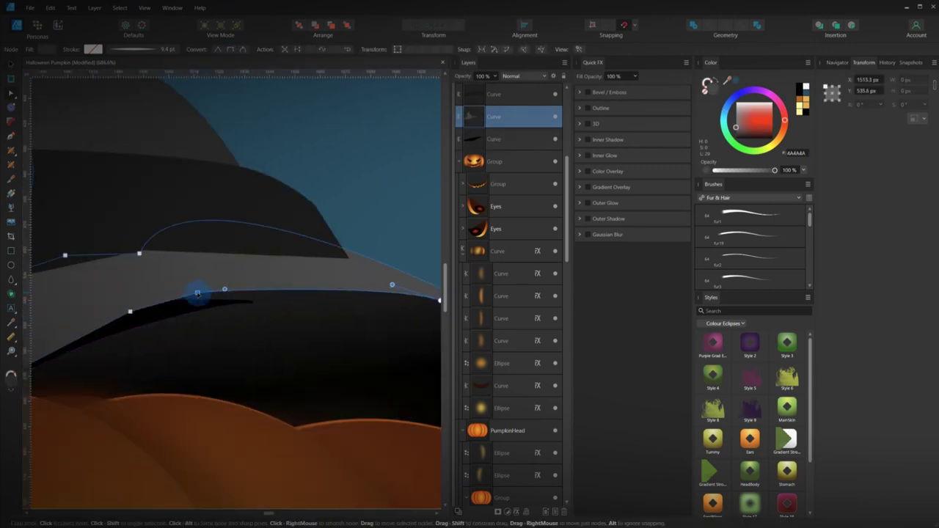
Step: Adjust the end nodes and handles of the black brim curve so it tapers smoothly beneath the grey highlight
{"action": "left_click", "coordinate": [158, 316]}
{"action": "left_click_drag", "start_coordinate": [253, 302], "coordinate": [267, 295]}
{"action": "left_click", "coordinate": [153, 293]}
{"action": "left_click", "coordinate": [130, 312]}
{"action": "left_click_drag", "start_coordinate": [132, 314], "coordinate": [141, 315]}
{"action": "left_click_drag", "start_coordinate": [186, 323], "coordinate": [229, 282]}
{"action": "left_click", "coordinate": [208, 275]}
{"action": "left_click", "coordinate": [193, 279]}
{"action": "left_click_drag", "start_coordinate": [310, 258], "coordinate": [348, 259]}
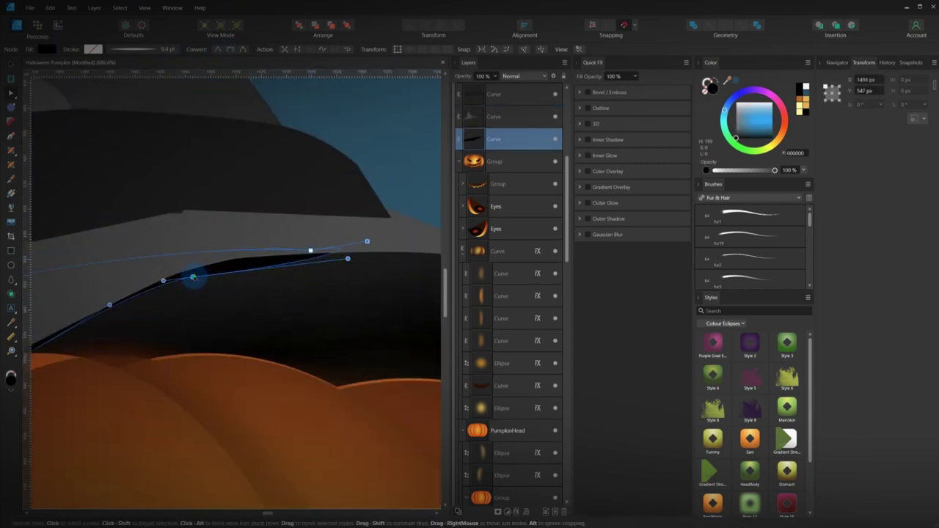
Step: Check the black curve beneath the brim and compare the recreated hat with the reference hat
{"action": "key", "text": "v"}
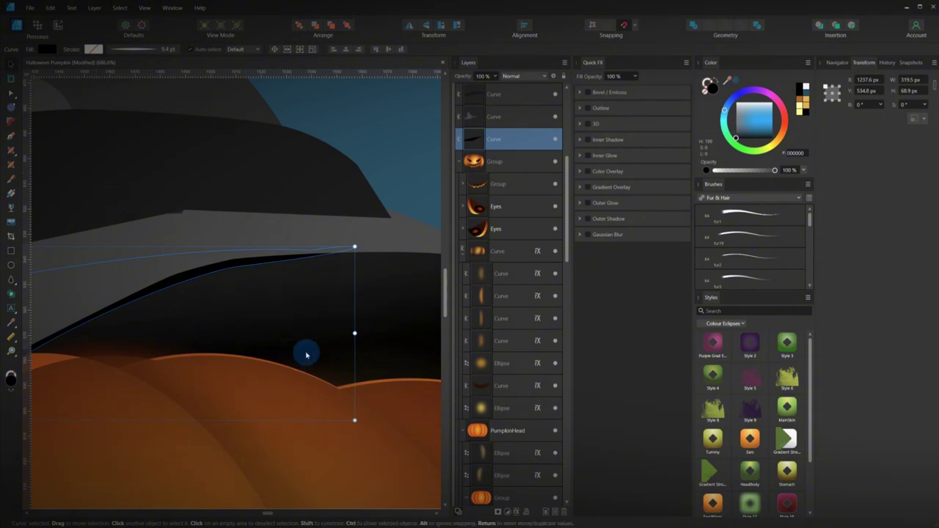
{"action": "scroll", "coordinate": [306, 355], "scroll_direction": "down", "scroll_amount": 4}
{"action": "key", "text": "a"}
{"action": "left_click", "coordinate": [269, 289]}
{"action": "scroll", "coordinate": [269, 289], "scroll_direction": "up", "scroll_amount": 4}
{"action": "left_click", "coordinate": [266, 297]}
{"action": "scroll", "coordinate": [264, 301], "scroll_direction": "down", "scroll_amount": 10}
{"action": "key", "text": "v"}
{"action": "left_click", "coordinate": [182, 245]}
{"action": "scroll", "coordinate": [182, 246], "scroll_direction": "down", "scroll_amount": 3}
{"action": "left_click_drag", "start_coordinate": [160, 317], "coordinate": [314, 304]}
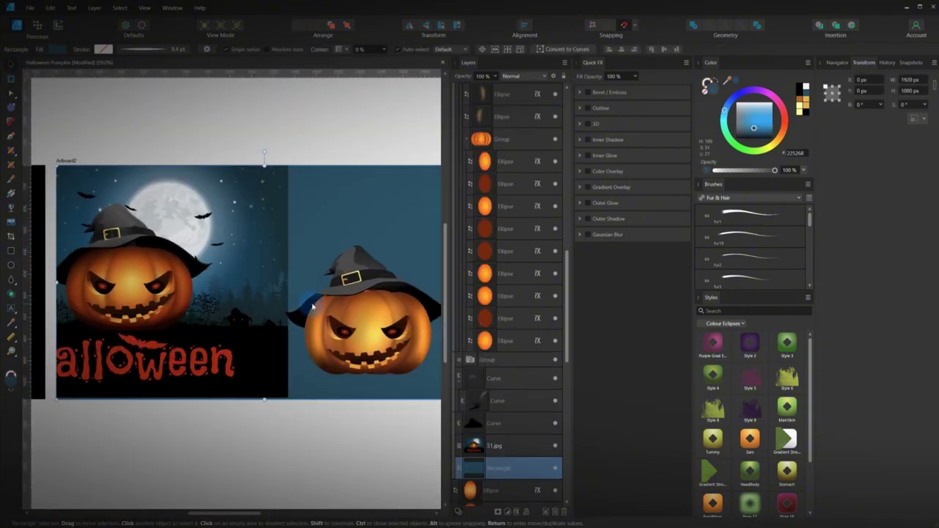
Step: Move the gold buckle group slightly to the left along the recreated hat's black band
{"action": "scroll", "coordinate": [353, 263], "scroll_direction": "up", "scroll_amount": 9}
{"action": "left_click", "coordinate": [386, 206]}
{"action": "left_click_drag", "start_coordinate": [392, 199], "coordinate": [361, 207]}
{"action": "scroll", "coordinate": [318, 276], "scroll_direction": "down", "scroll_amount": 7}
{"action": "left_click_drag", "start_coordinate": [330, 369], "coordinate": [444, 415]}
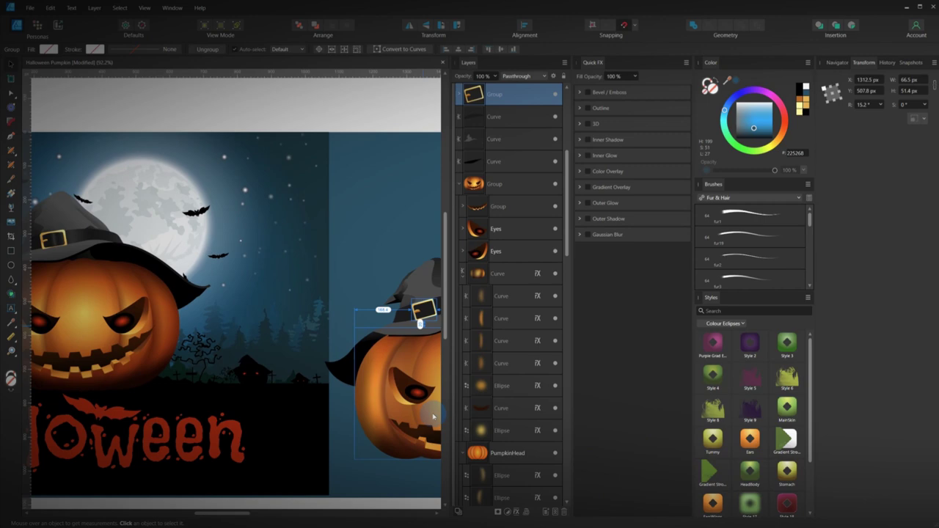
Step: Inspect the grey hat shape's nodes and the folds beside the buckle, comparing them with the reference hat
{"action": "scroll", "coordinate": [432, 330], "scroll_direction": "up", "scroll_amount": 5}
{"action": "key", "text": "a"}
{"action": "left_click", "coordinate": [325, 230]}
{"action": "left_click_drag", "start_coordinate": [183, 303], "coordinate": [241, 323]}
{"action": "scroll", "coordinate": [242, 324], "scroll_direction": "down", "scroll_amount": 5}
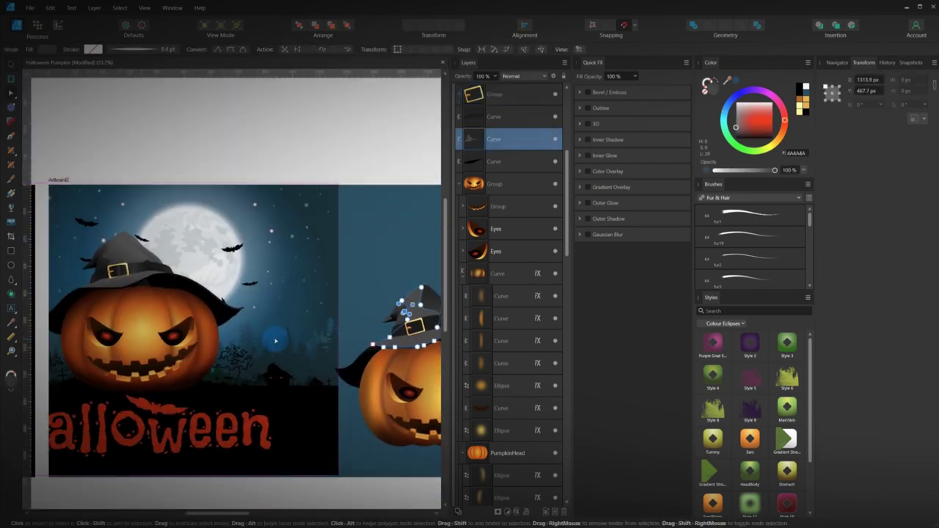
{"action": "scroll", "coordinate": [313, 349], "scroll_direction": "up", "scroll_amount": 5}
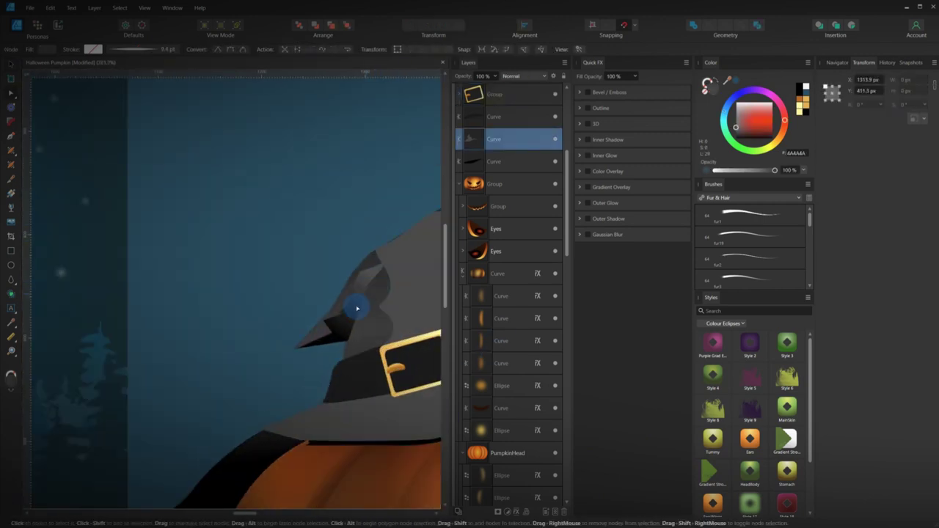
{"action": "scroll", "coordinate": [356, 311], "scroll_direction": "down", "scroll_amount": 2}
{"action": "scroll", "coordinate": [327, 329], "scroll_direction": "up", "scroll_amount": 3}
{"action": "key", "text": "v"}
{"action": "left_click", "coordinate": [259, 262]}
{"action": "left_click", "coordinate": [242, 266]}
{"action": "left_click", "coordinate": [176, 266]}
{"action": "scroll", "coordinate": [177, 264], "scroll_direction": "down", "scroll_amount": 6}
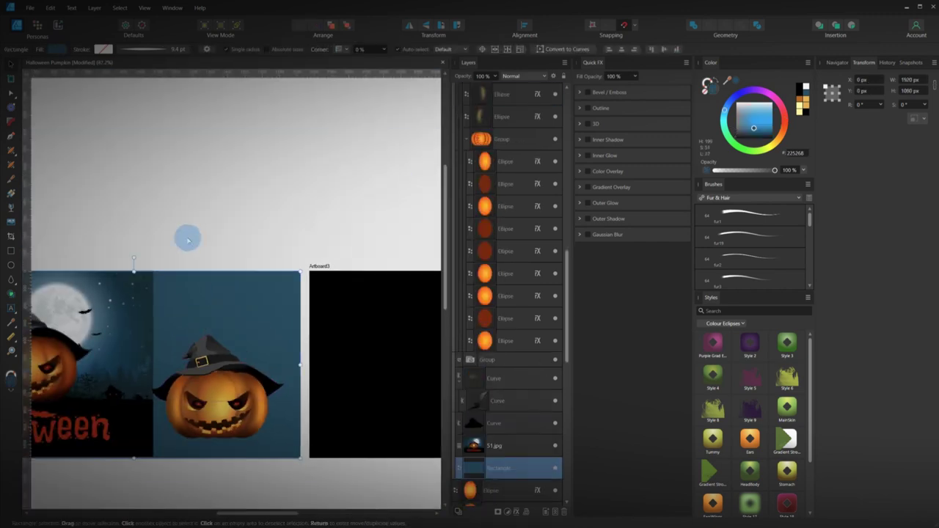
Step: Open the thin black shadow curve between the hat brim and the pumpkin for node editing at its left end
{"action": "left_click", "coordinate": [186, 237]}
{"action": "scroll", "coordinate": [294, 334], "scroll_direction": "up", "scroll_amount": 2}
{"action": "left_click_drag", "start_coordinate": [255, 330], "coordinate": [393, 344]}
{"action": "scroll", "coordinate": [402, 264], "scroll_direction": "up", "scroll_amount": 7}
{"action": "left_click", "coordinate": [357, 234]}
{"action": "key", "text": "a"}
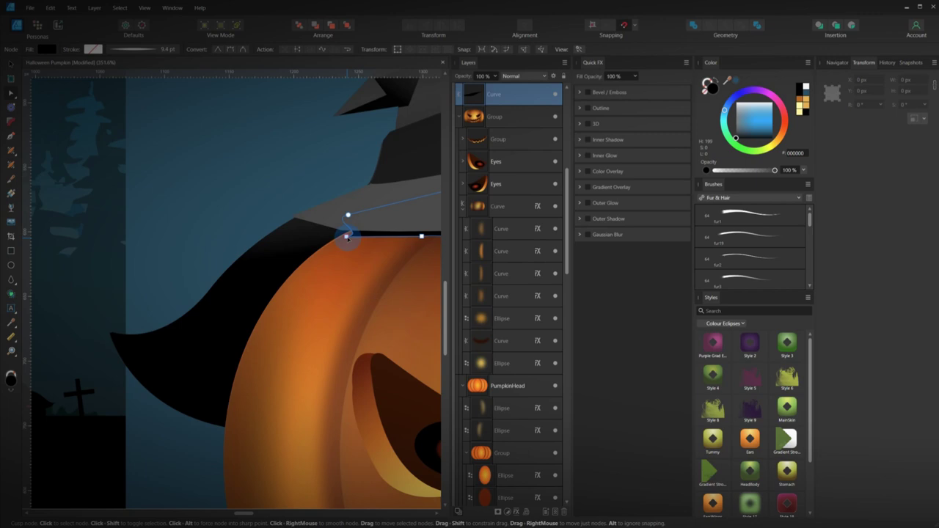